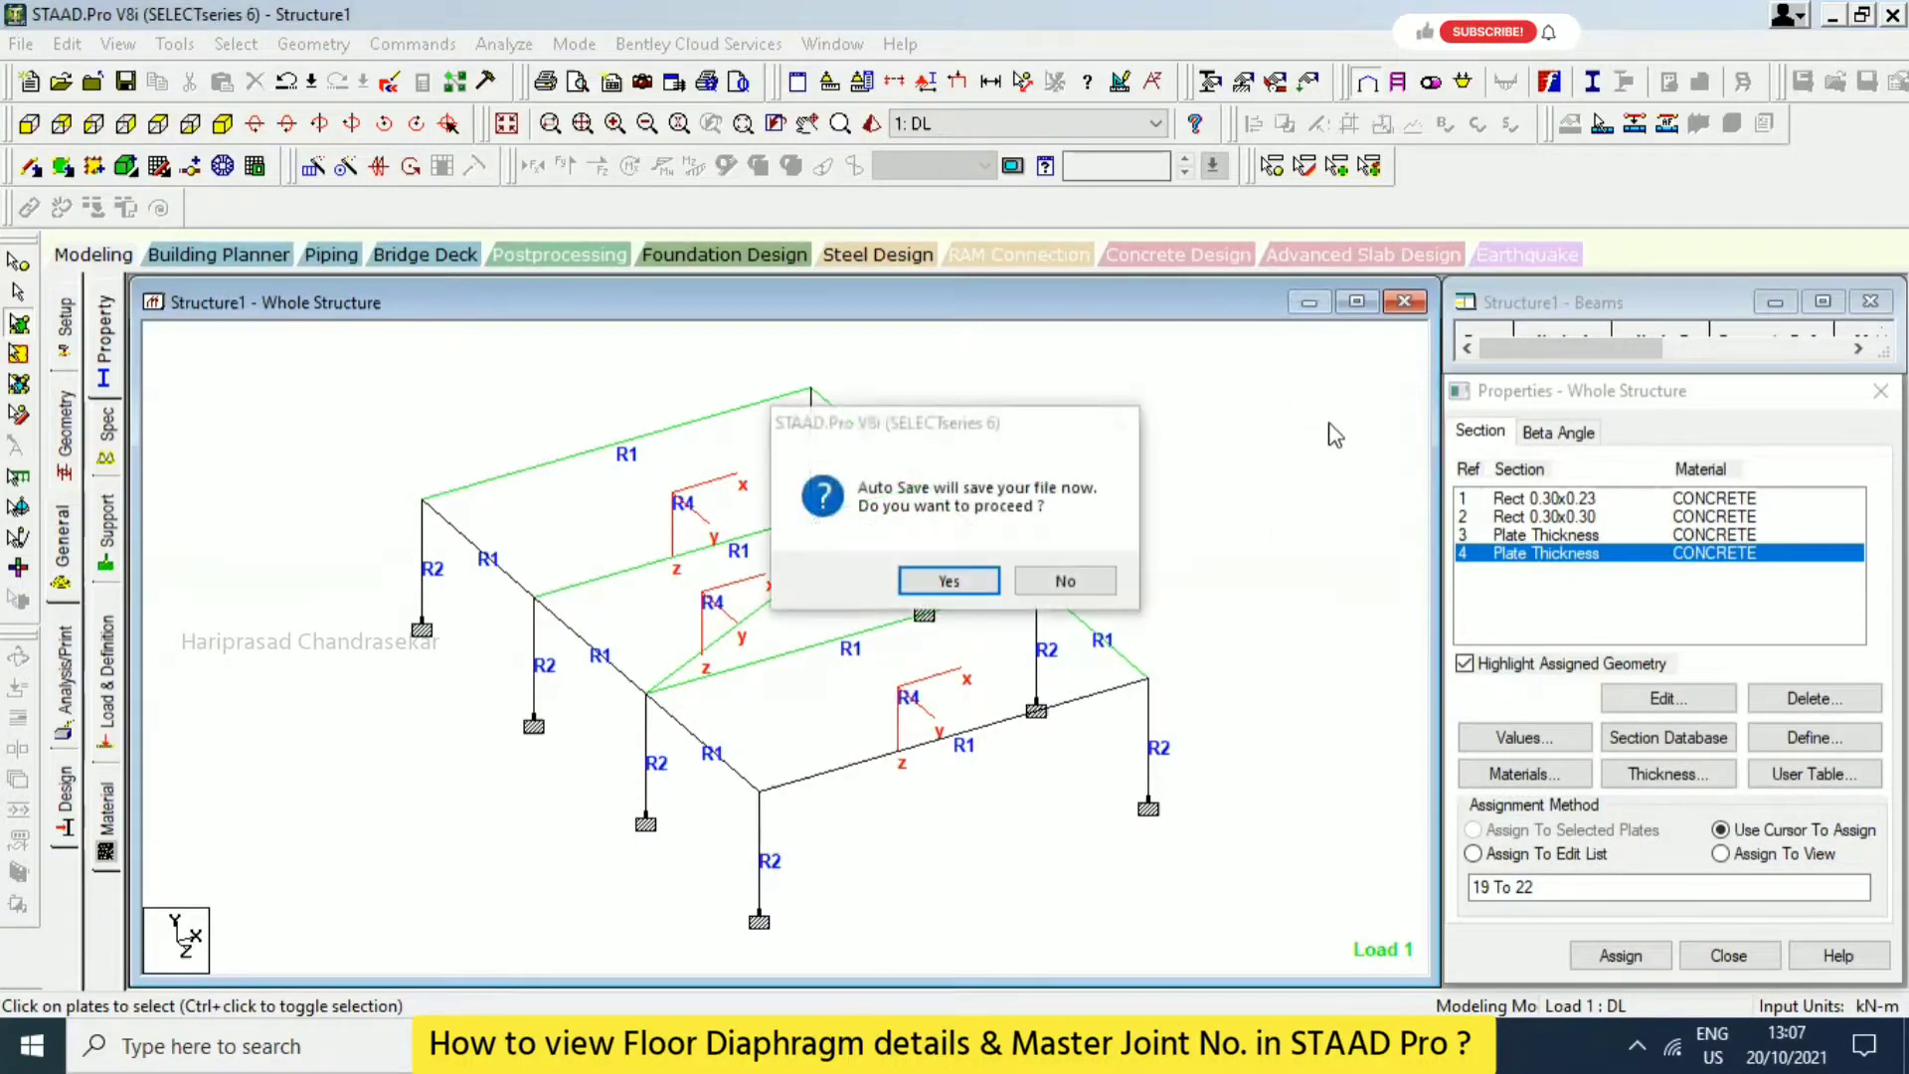
Accept the auto save of the file and inspect the reference load under load case 1: DL.
{"action": "left_click", "coordinate": [950, 580]}
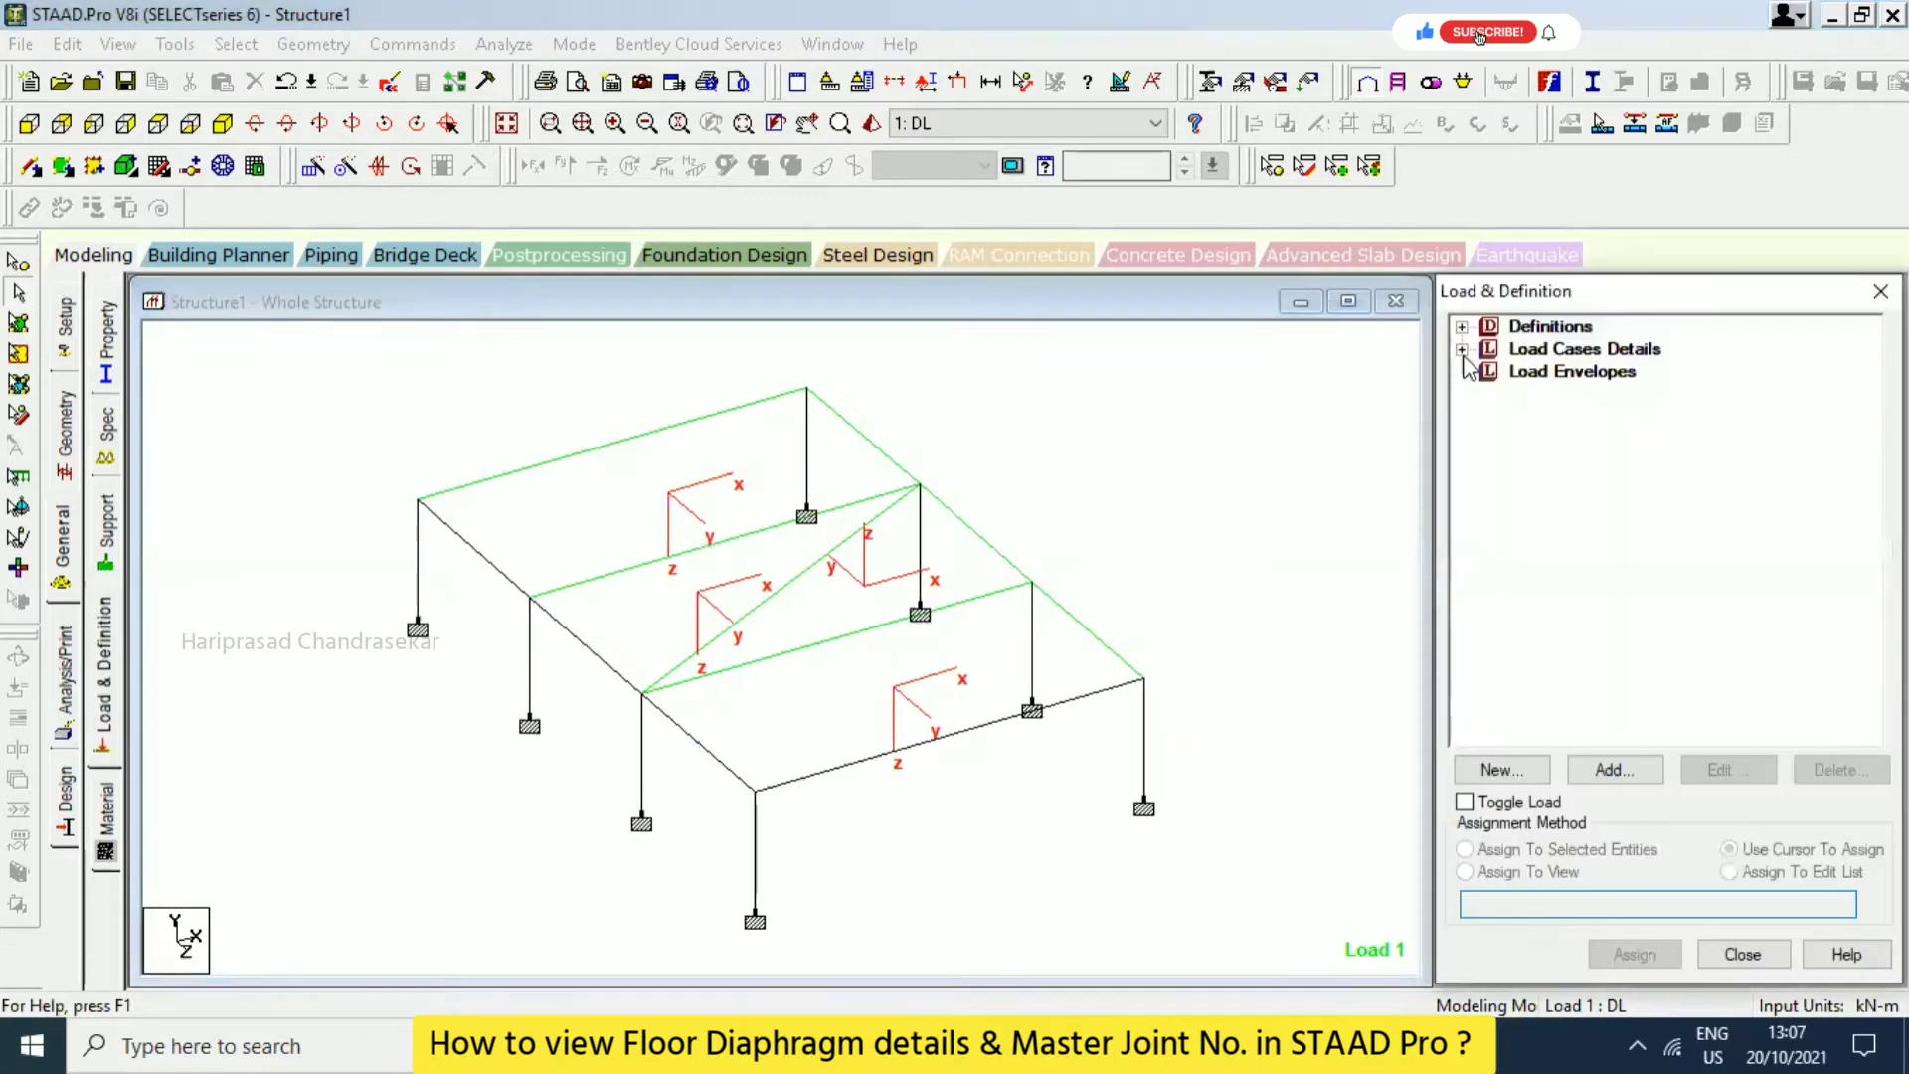
{"action": "left_click", "coordinate": [1462, 349]}
{"action": "left_click", "coordinate": [1518, 395]}
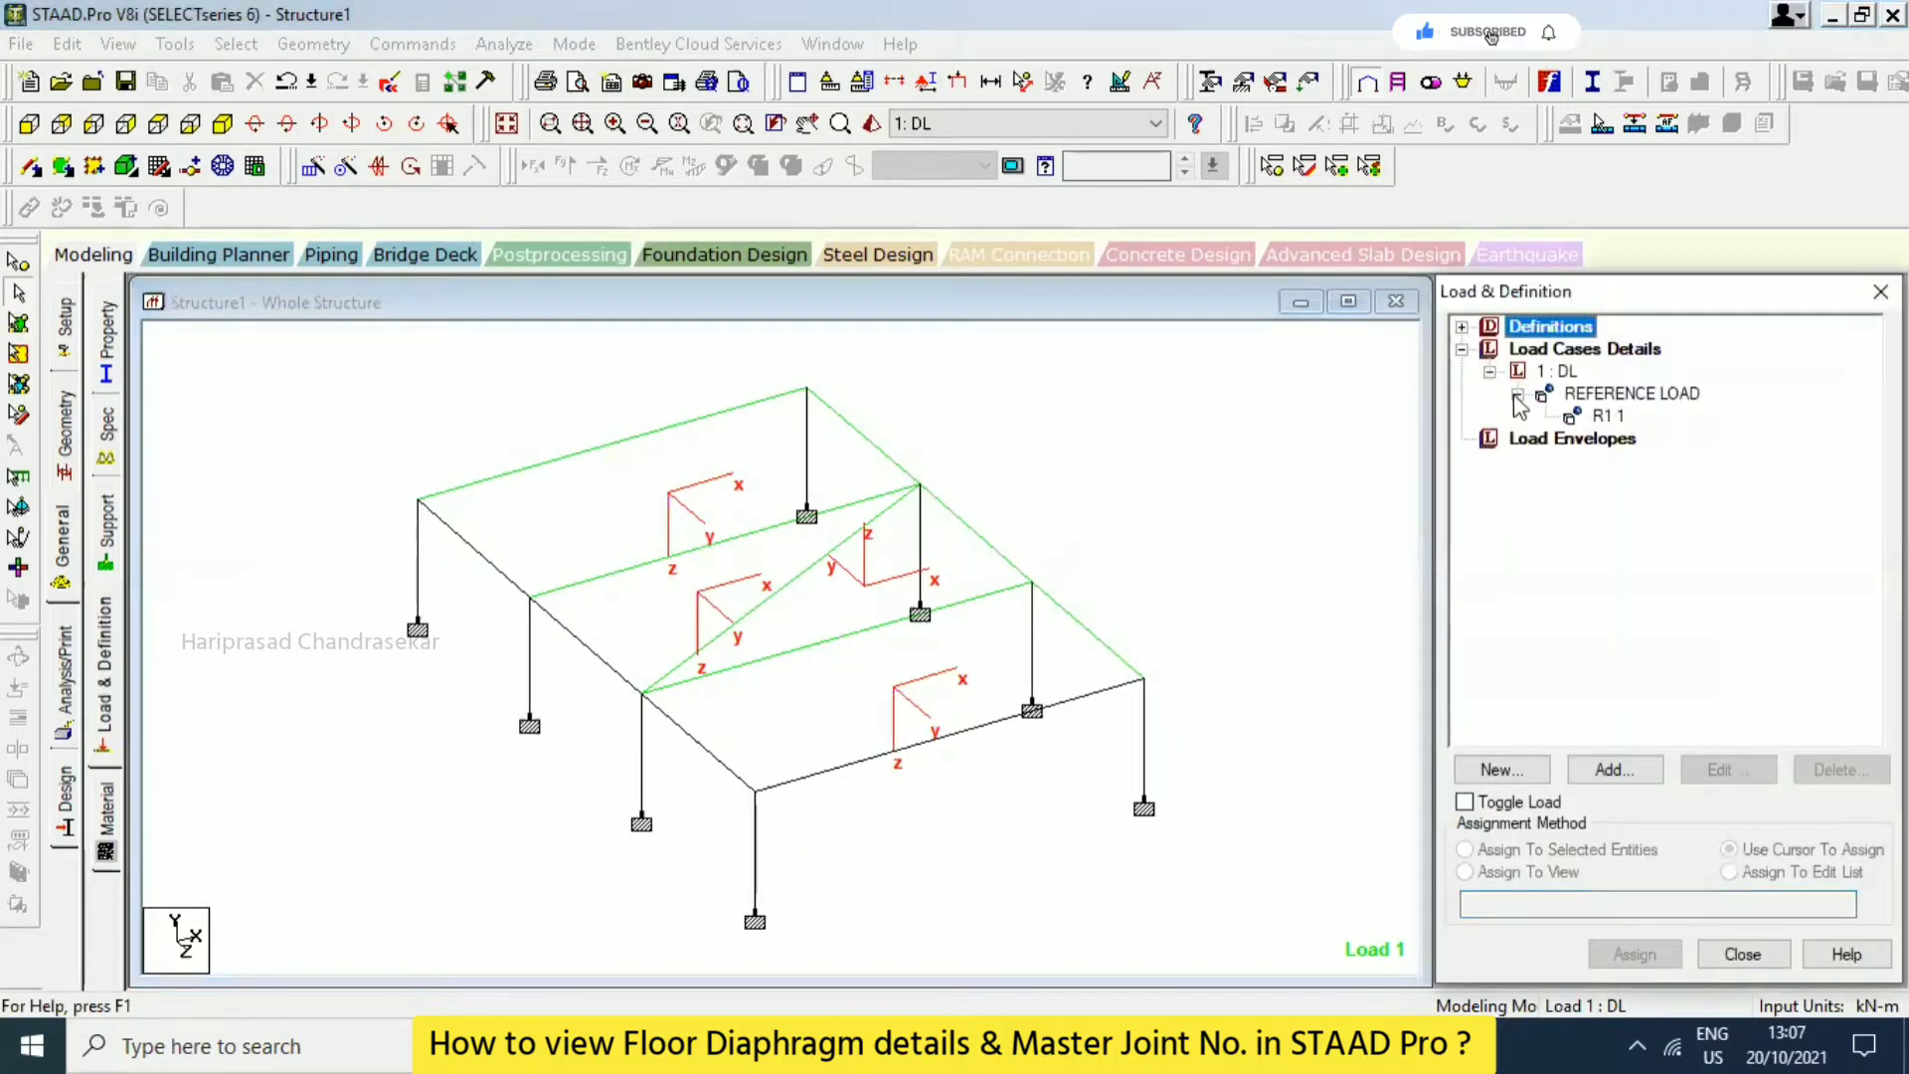
{"action": "left_click", "coordinate": [1595, 393]}
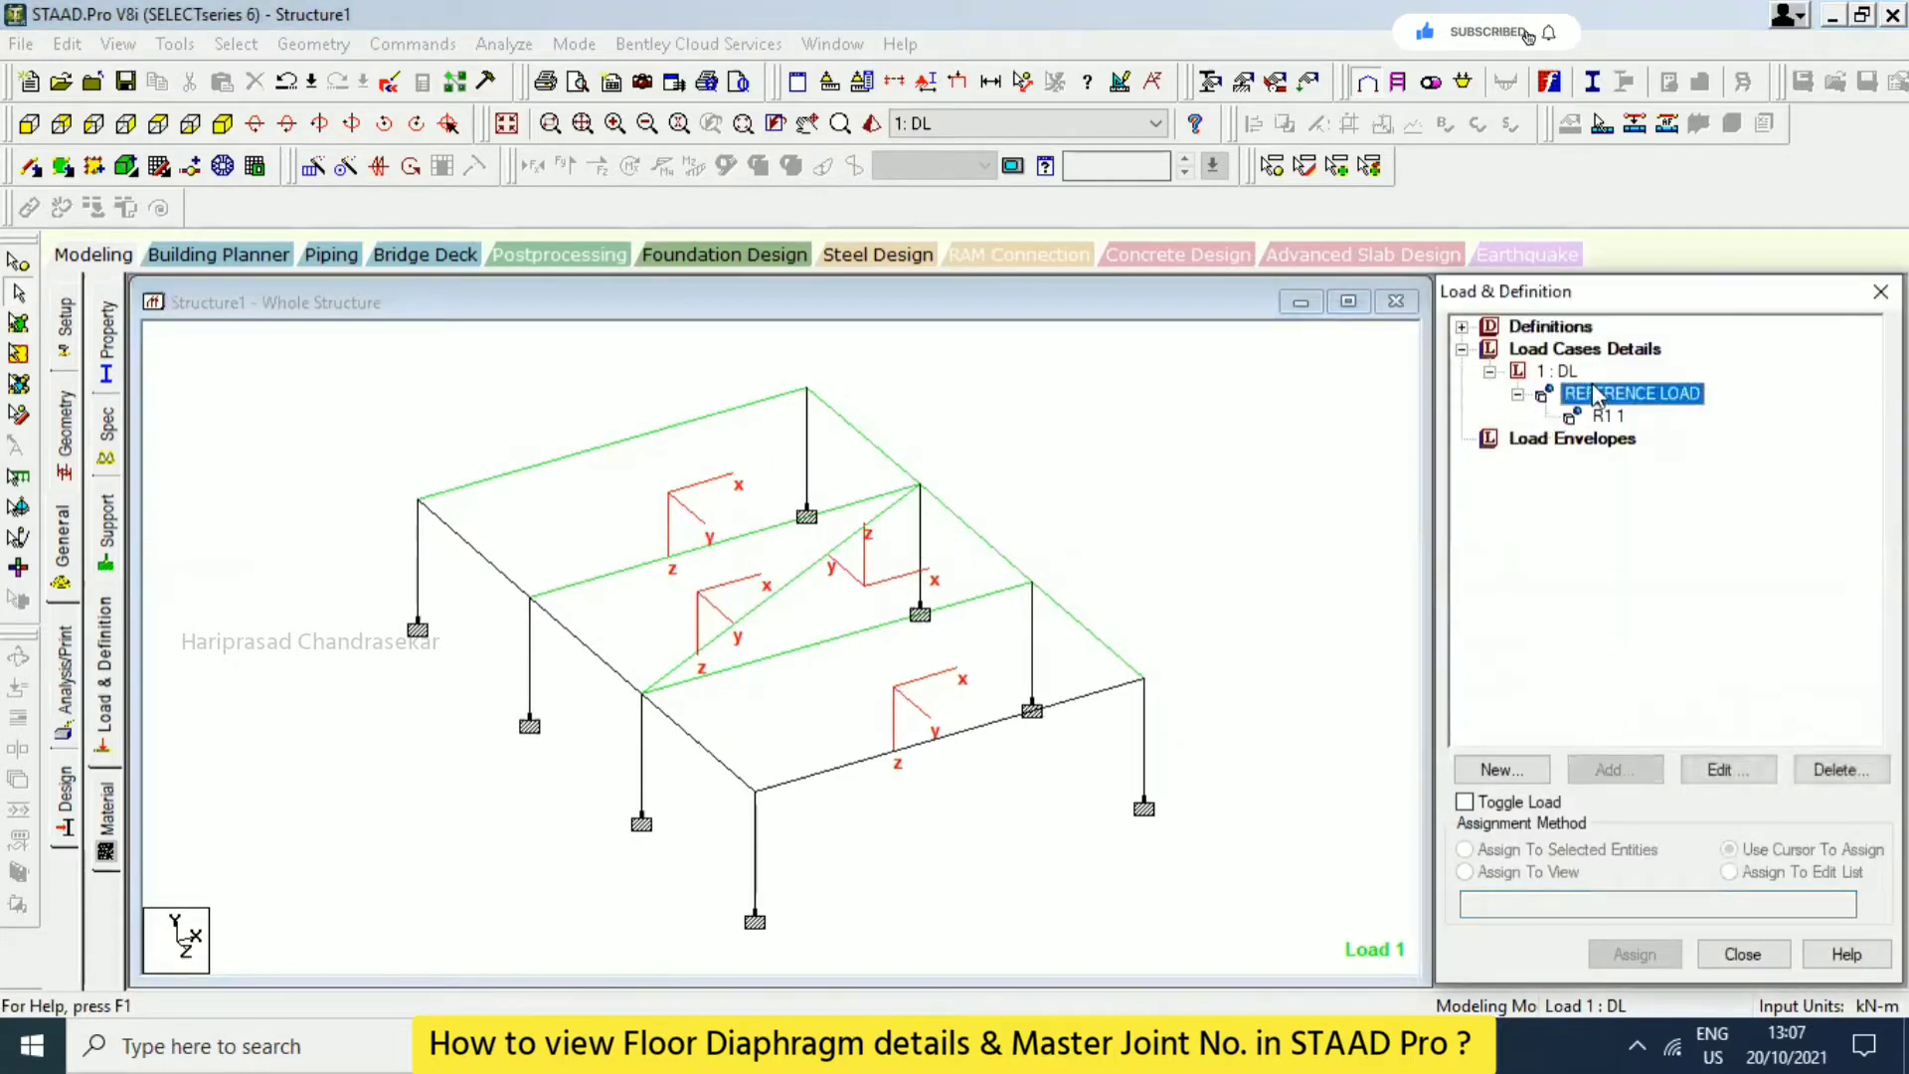
Assign the SELFWEIGHT Y -1 load of reference load case R1 to the entire view.
{"action": "left_click", "coordinate": [1462, 327]}
{"action": "left_click", "coordinate": [1490, 439]}
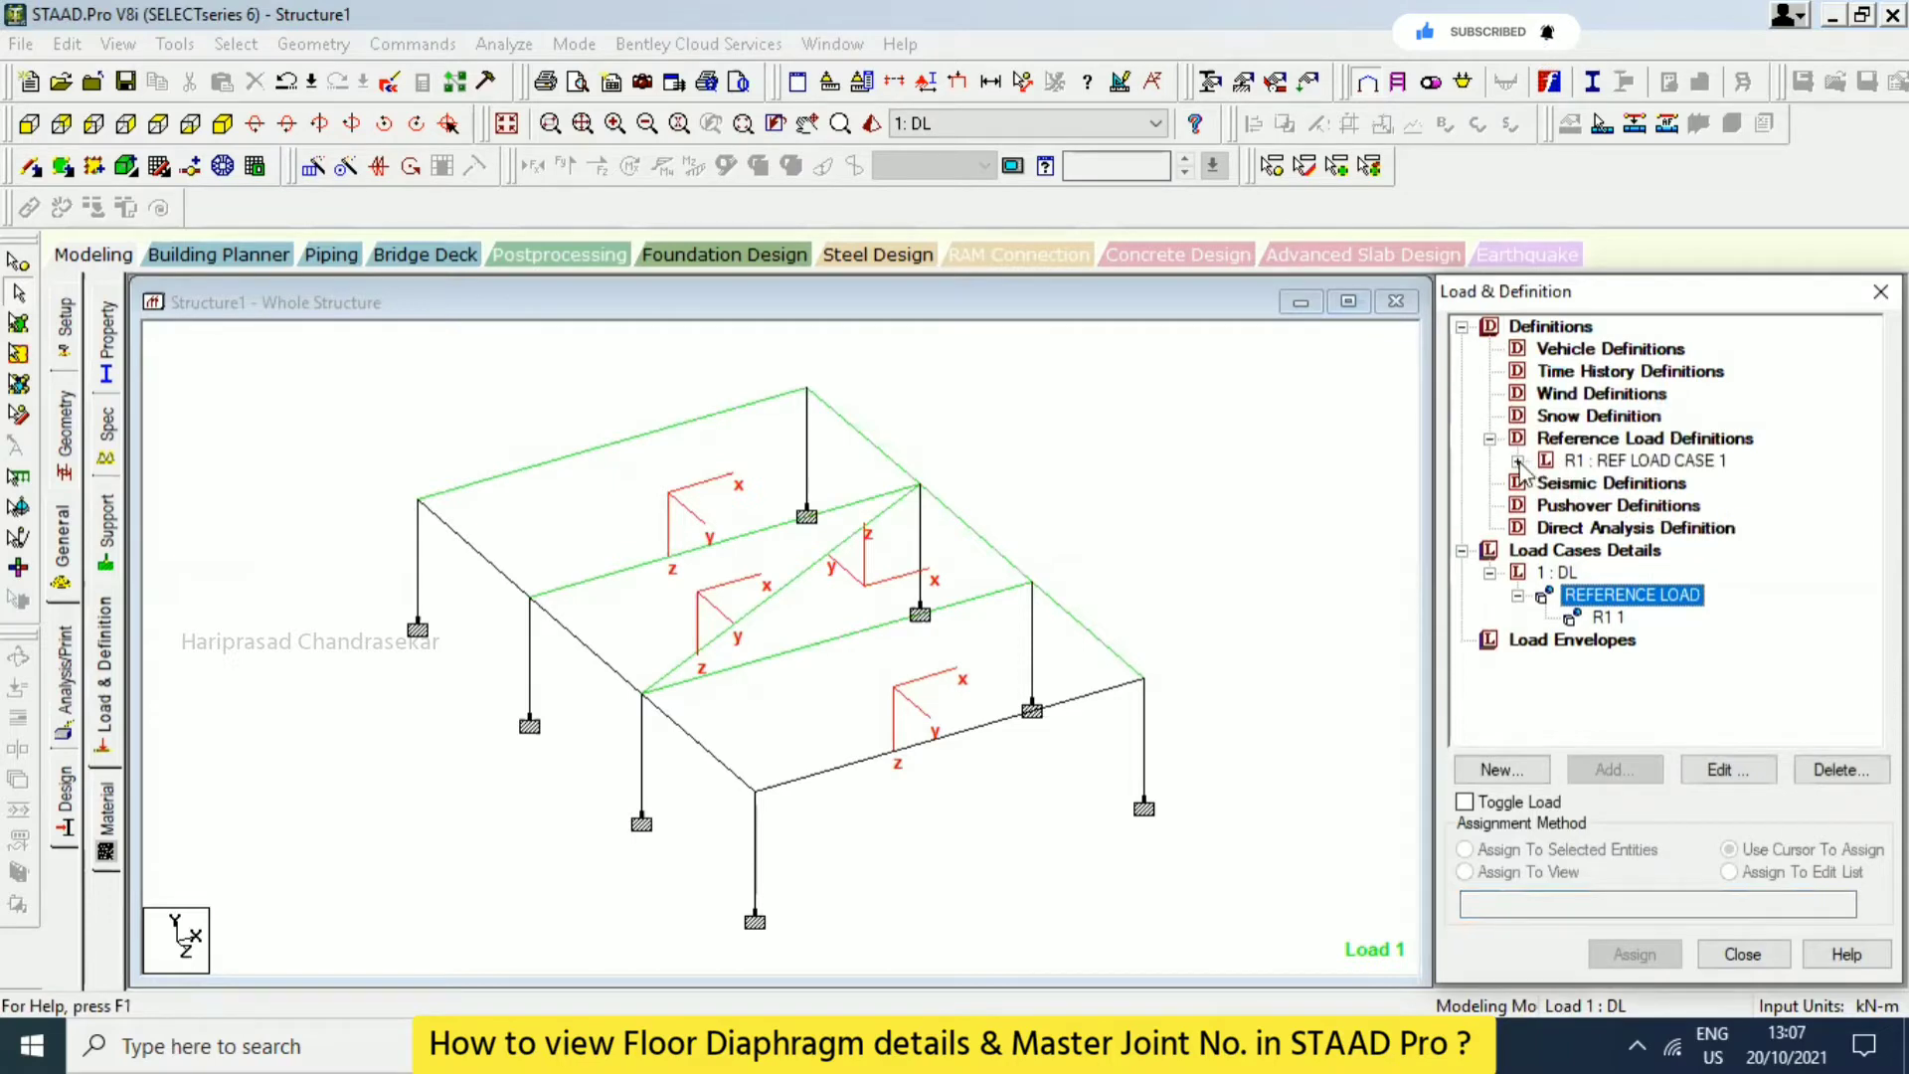
{"action": "left_click", "coordinate": [1517, 462]}
{"action": "left_click", "coordinate": [1613, 485]}
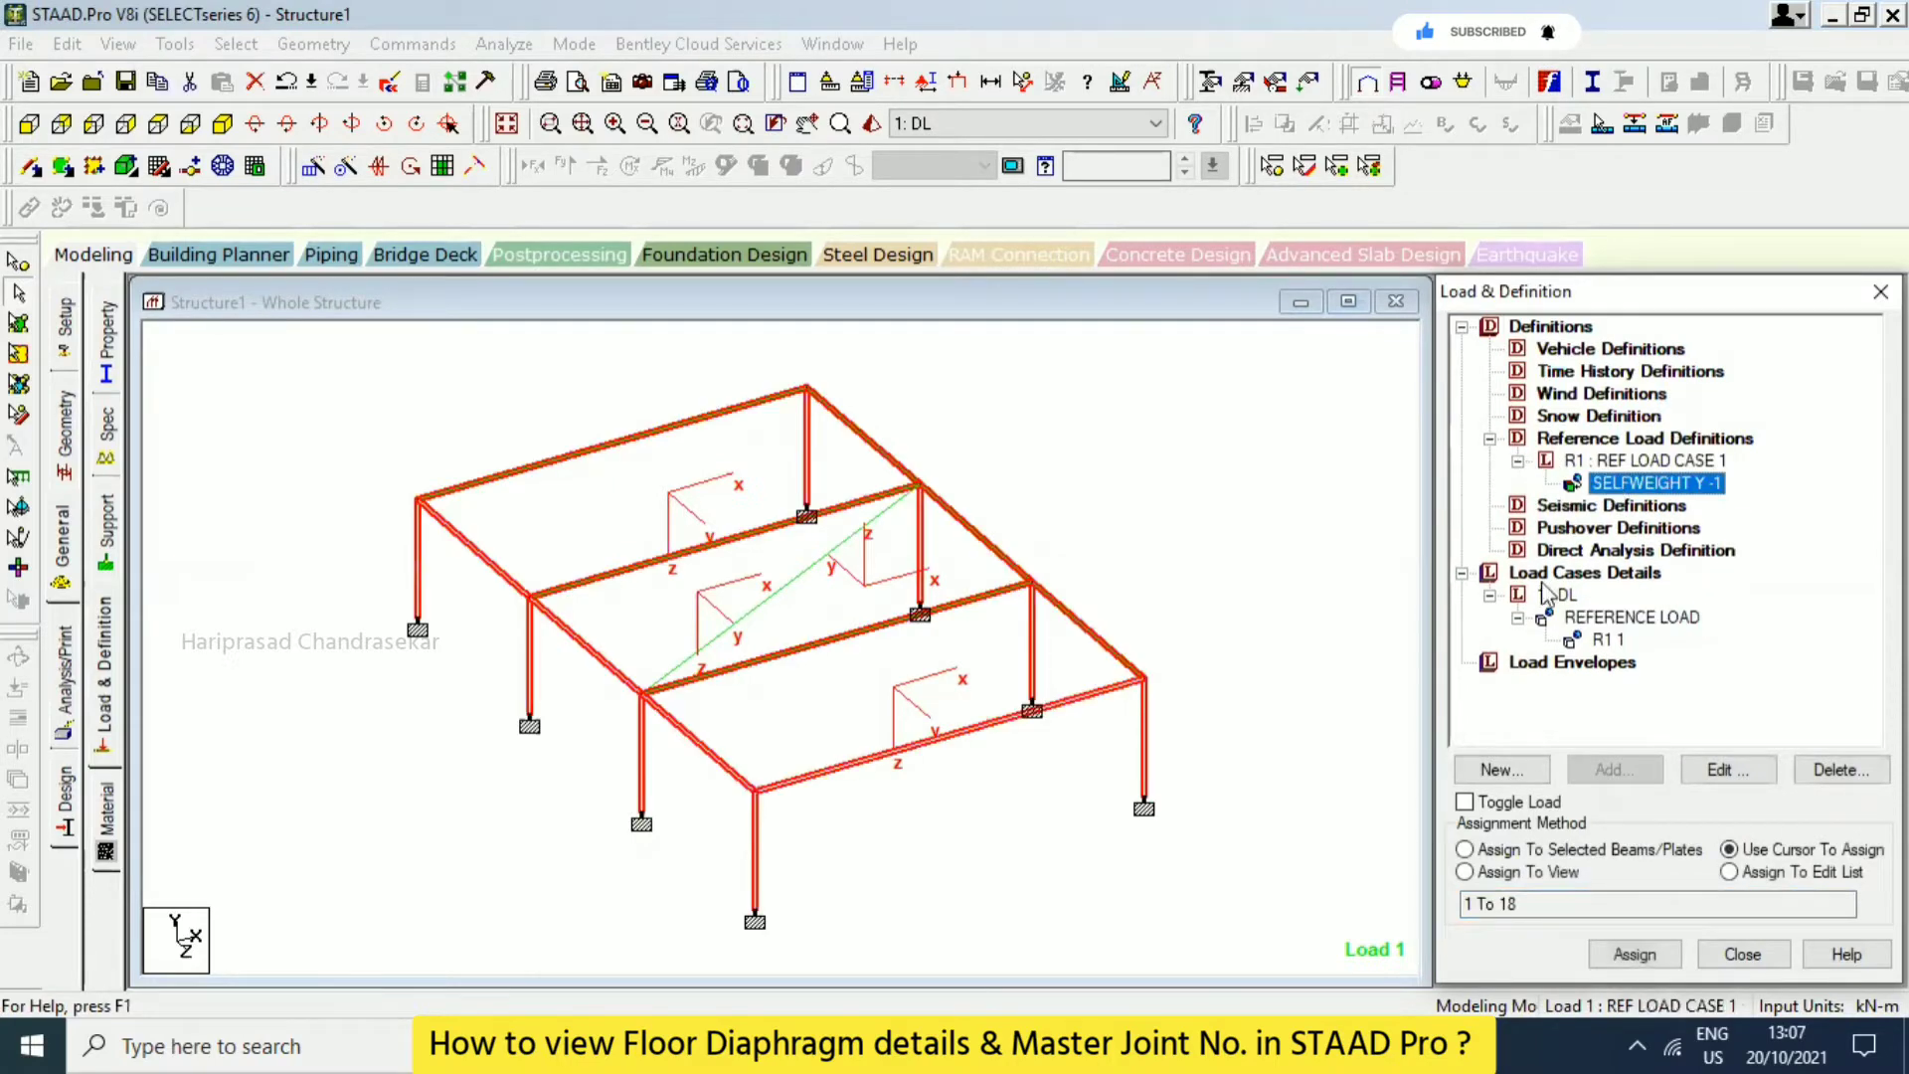
{"action": "left_click", "coordinate": [1465, 872]}
{"action": "left_click", "coordinate": [1635, 955]}
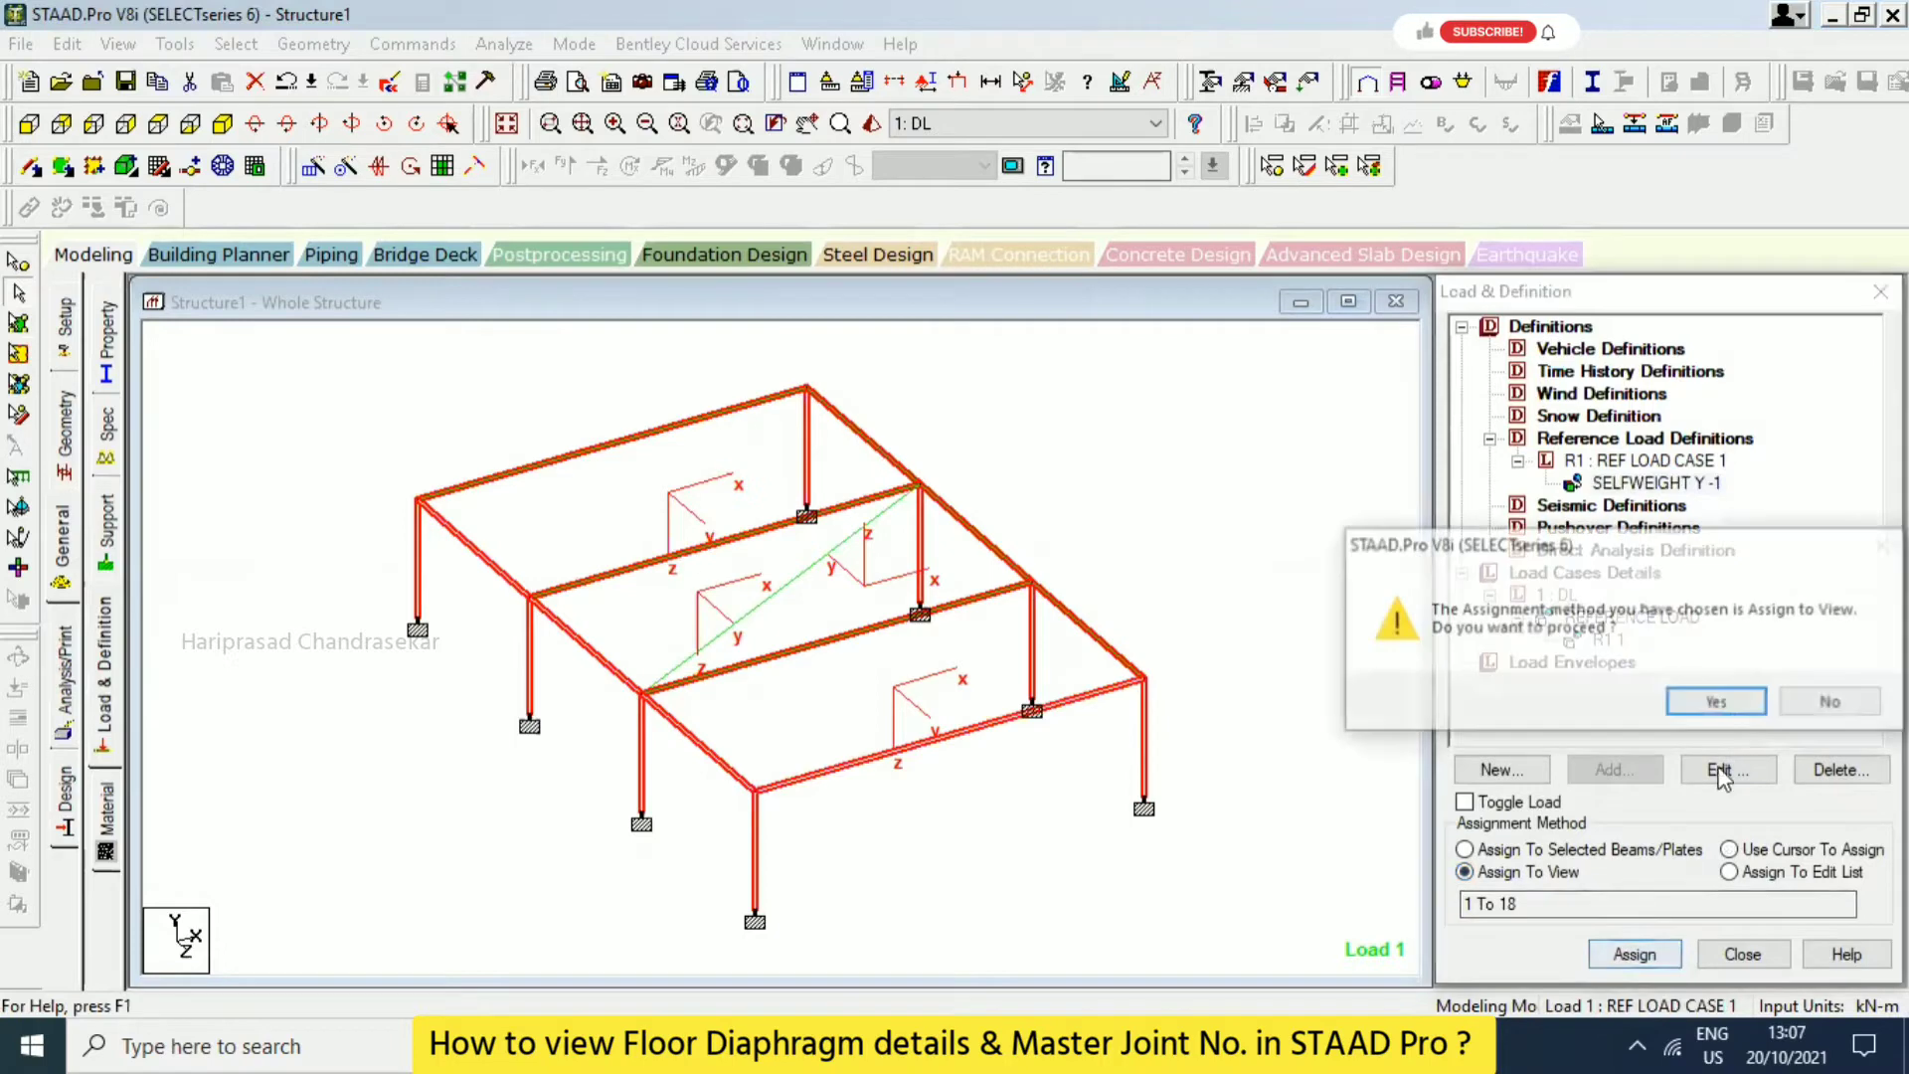
{"action": "left_click", "coordinate": [1716, 702]}
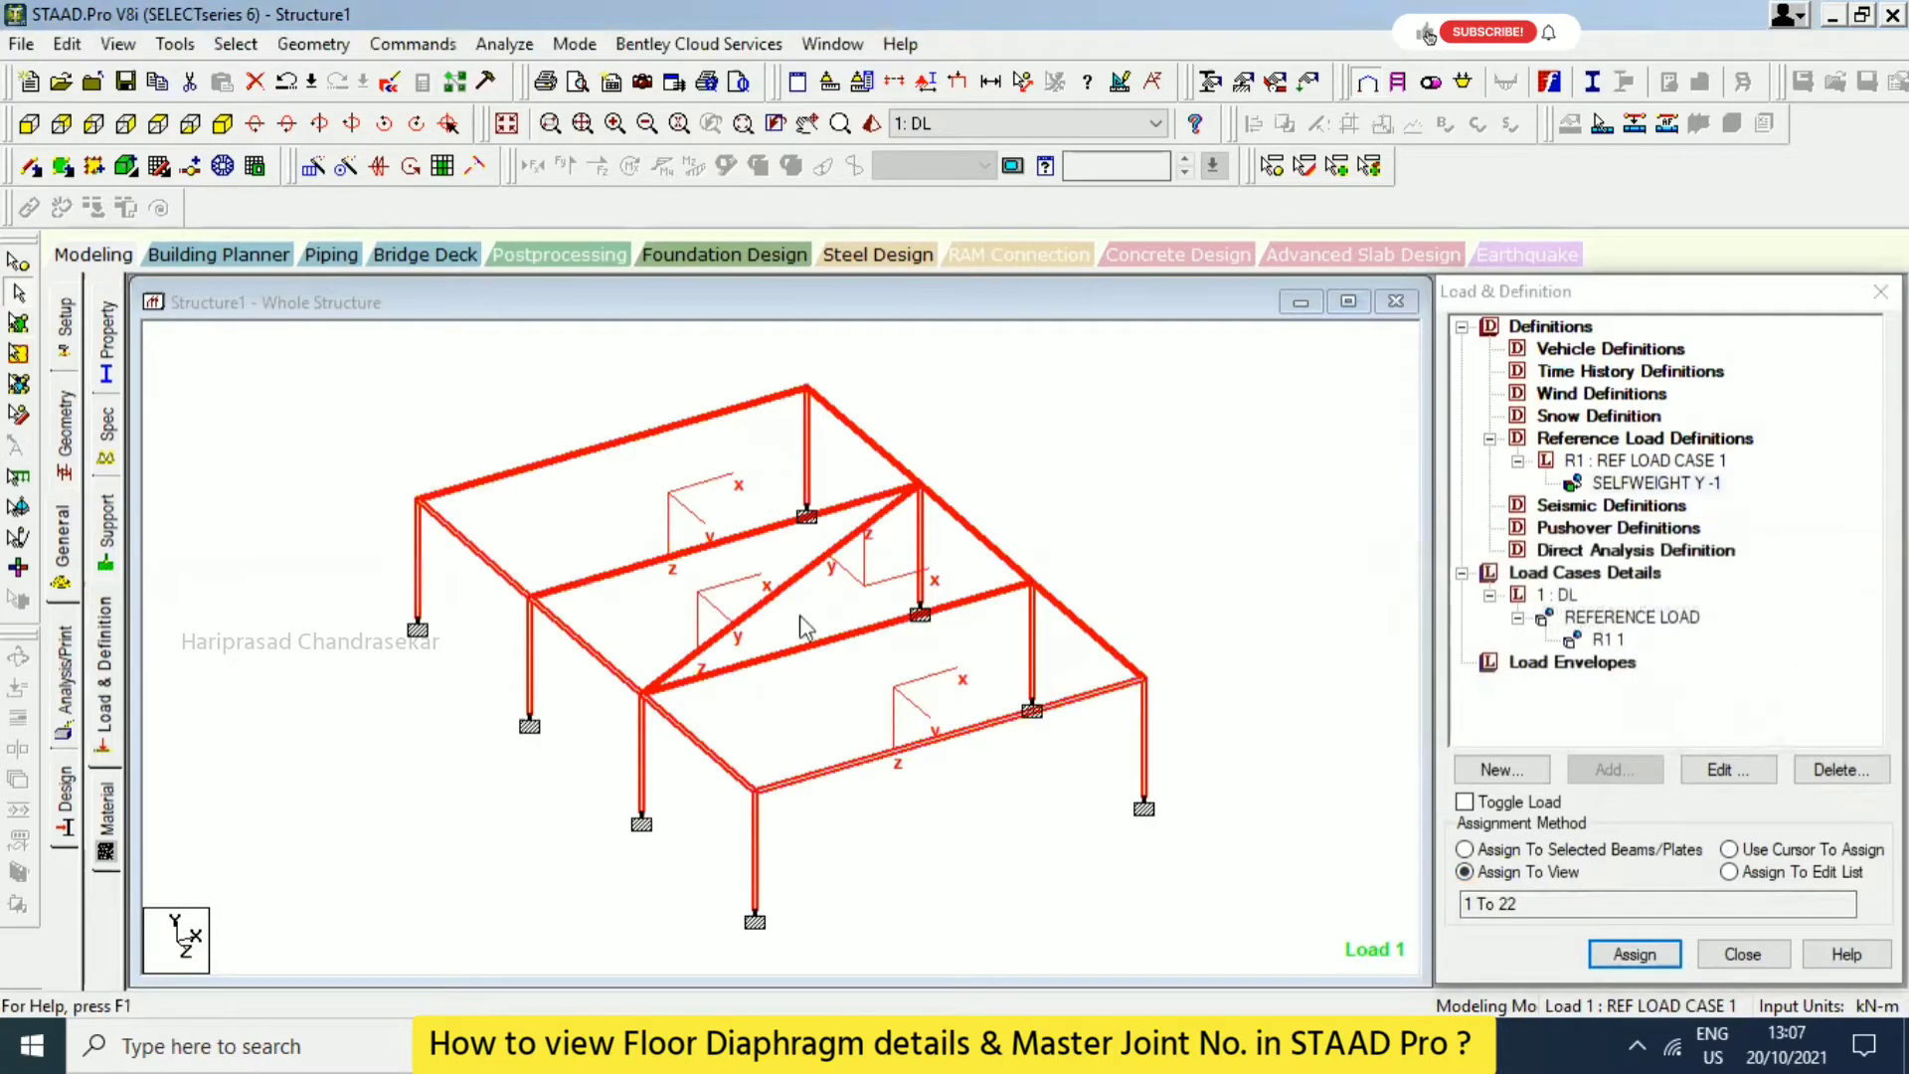
{"action": "left_click", "coordinate": [1168, 494]}
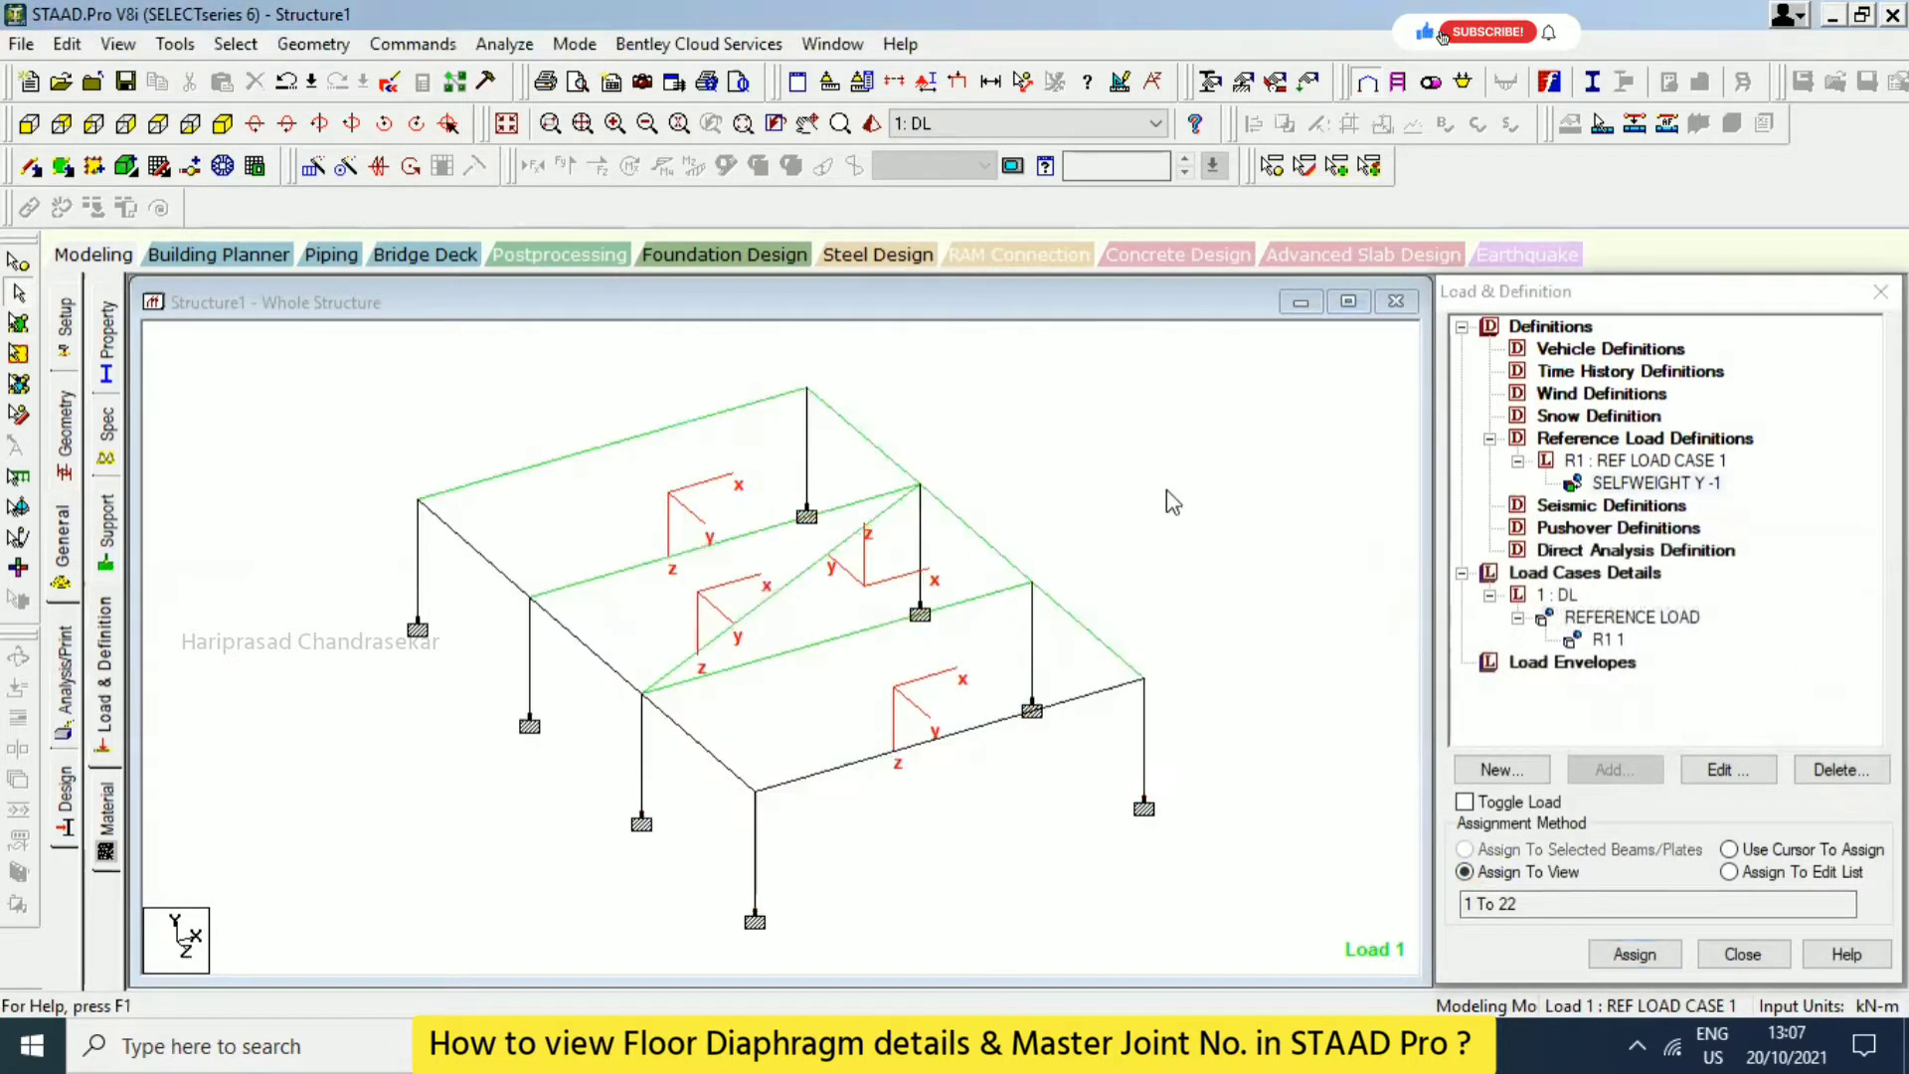
Run the analysis, saving the modified structure, and open the resulting output file.
{"action": "left_click", "coordinate": [512, 43]}
{"action": "left_click", "coordinate": [545, 76]}
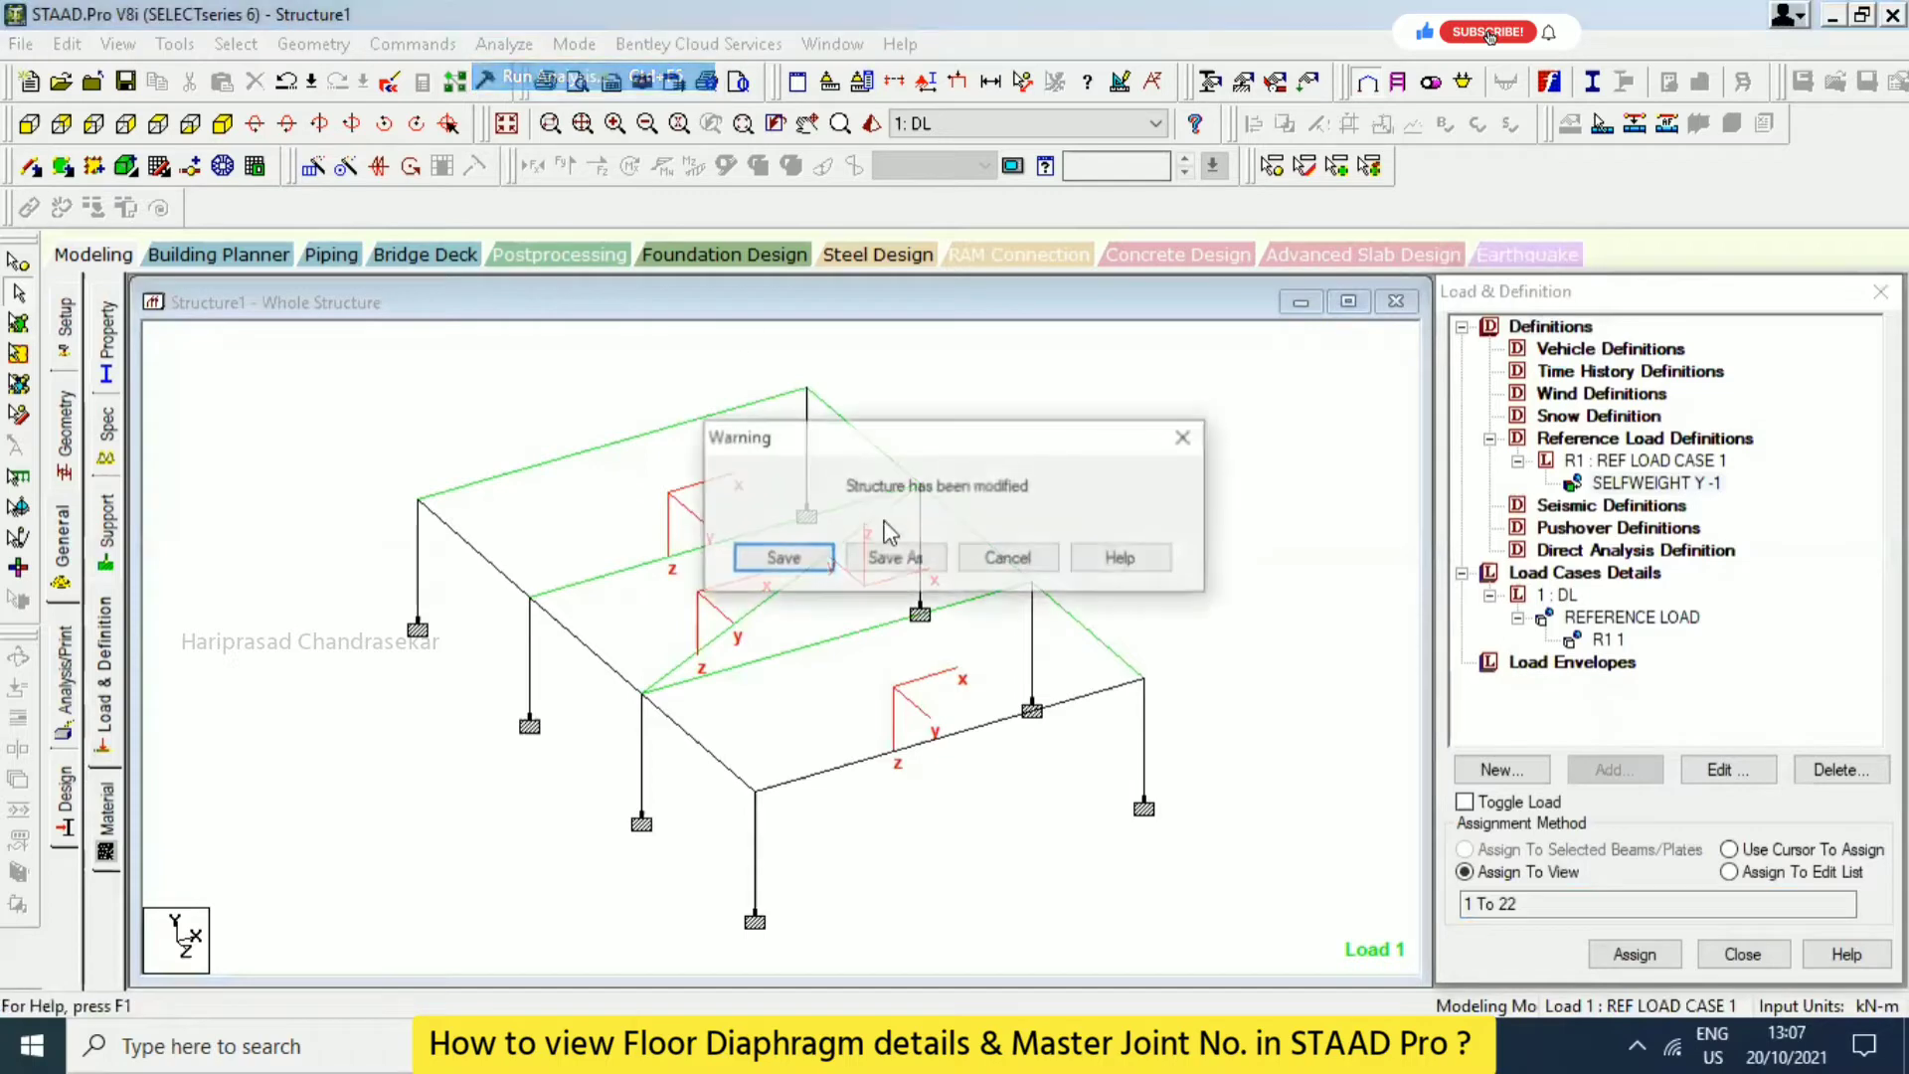
{"action": "left_click", "coordinate": [817, 563]}
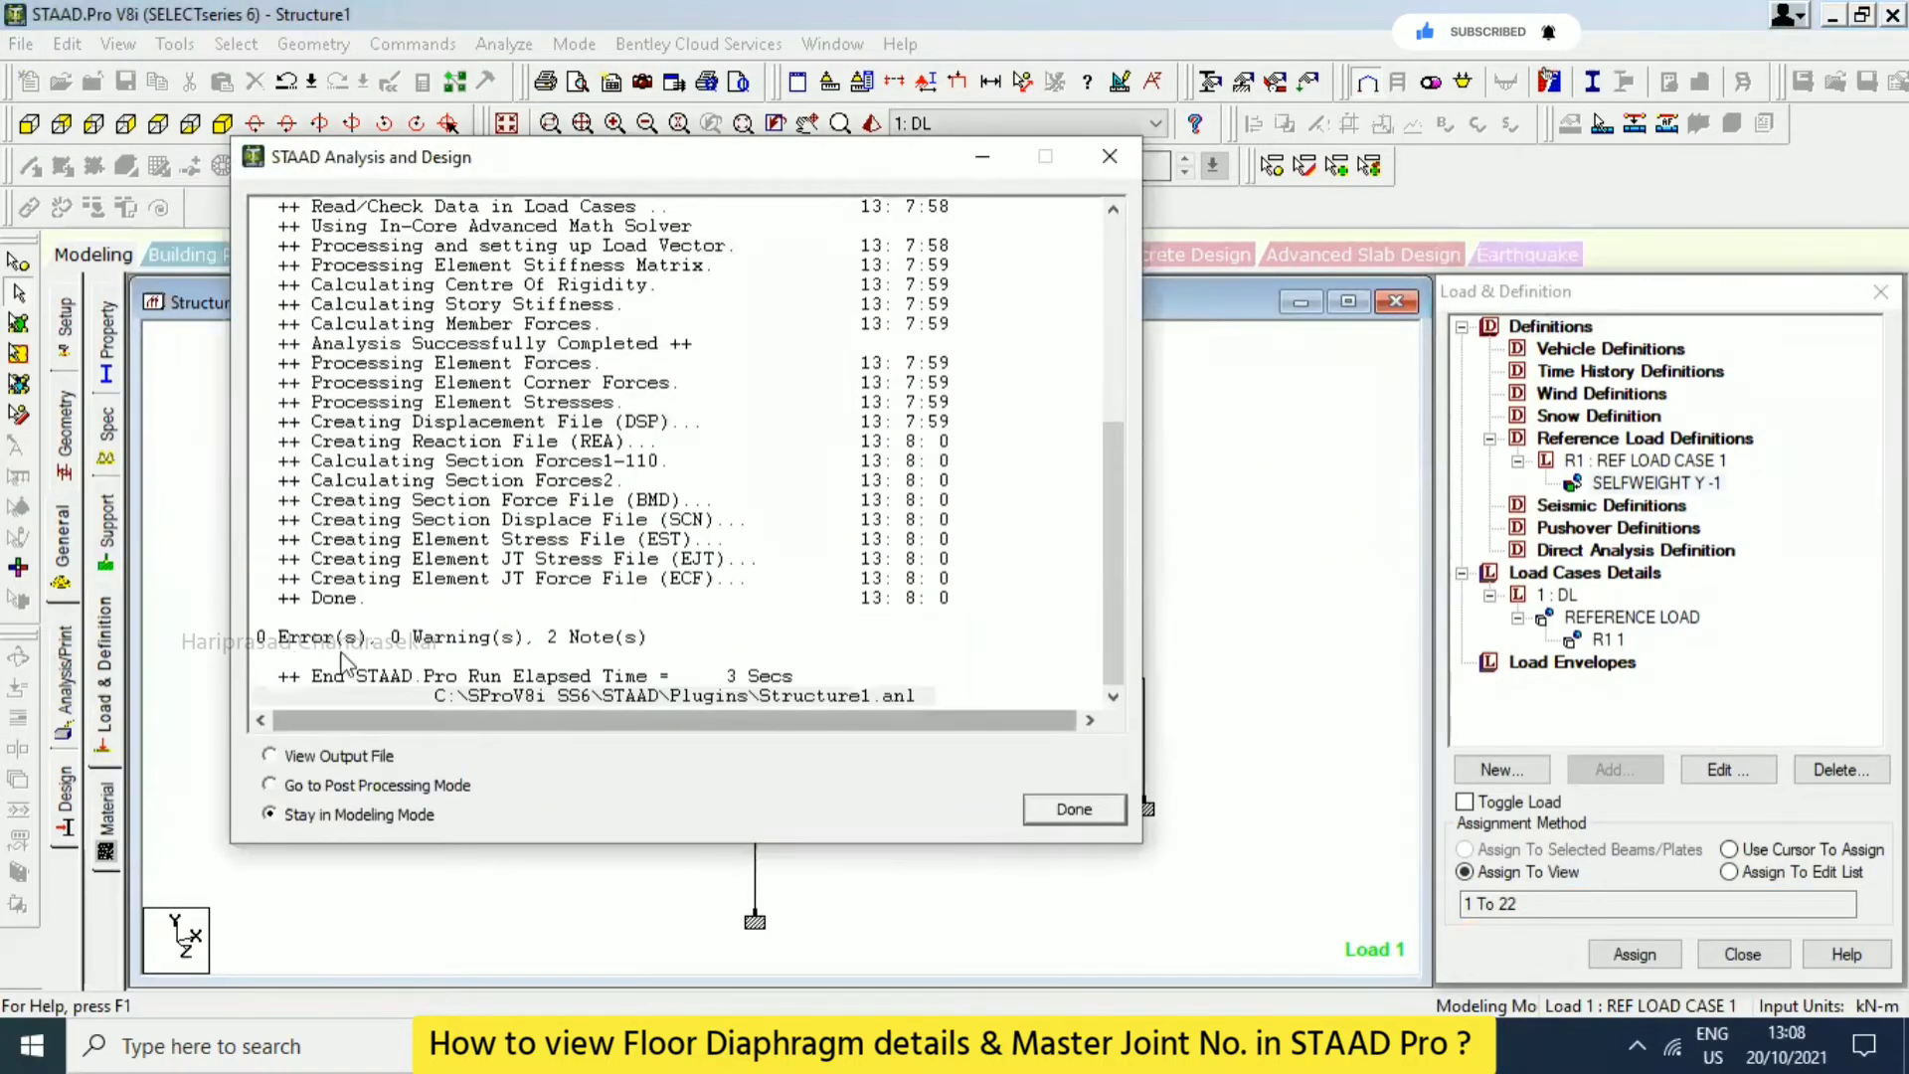
{"action": "left_click", "coordinate": [340, 758]}
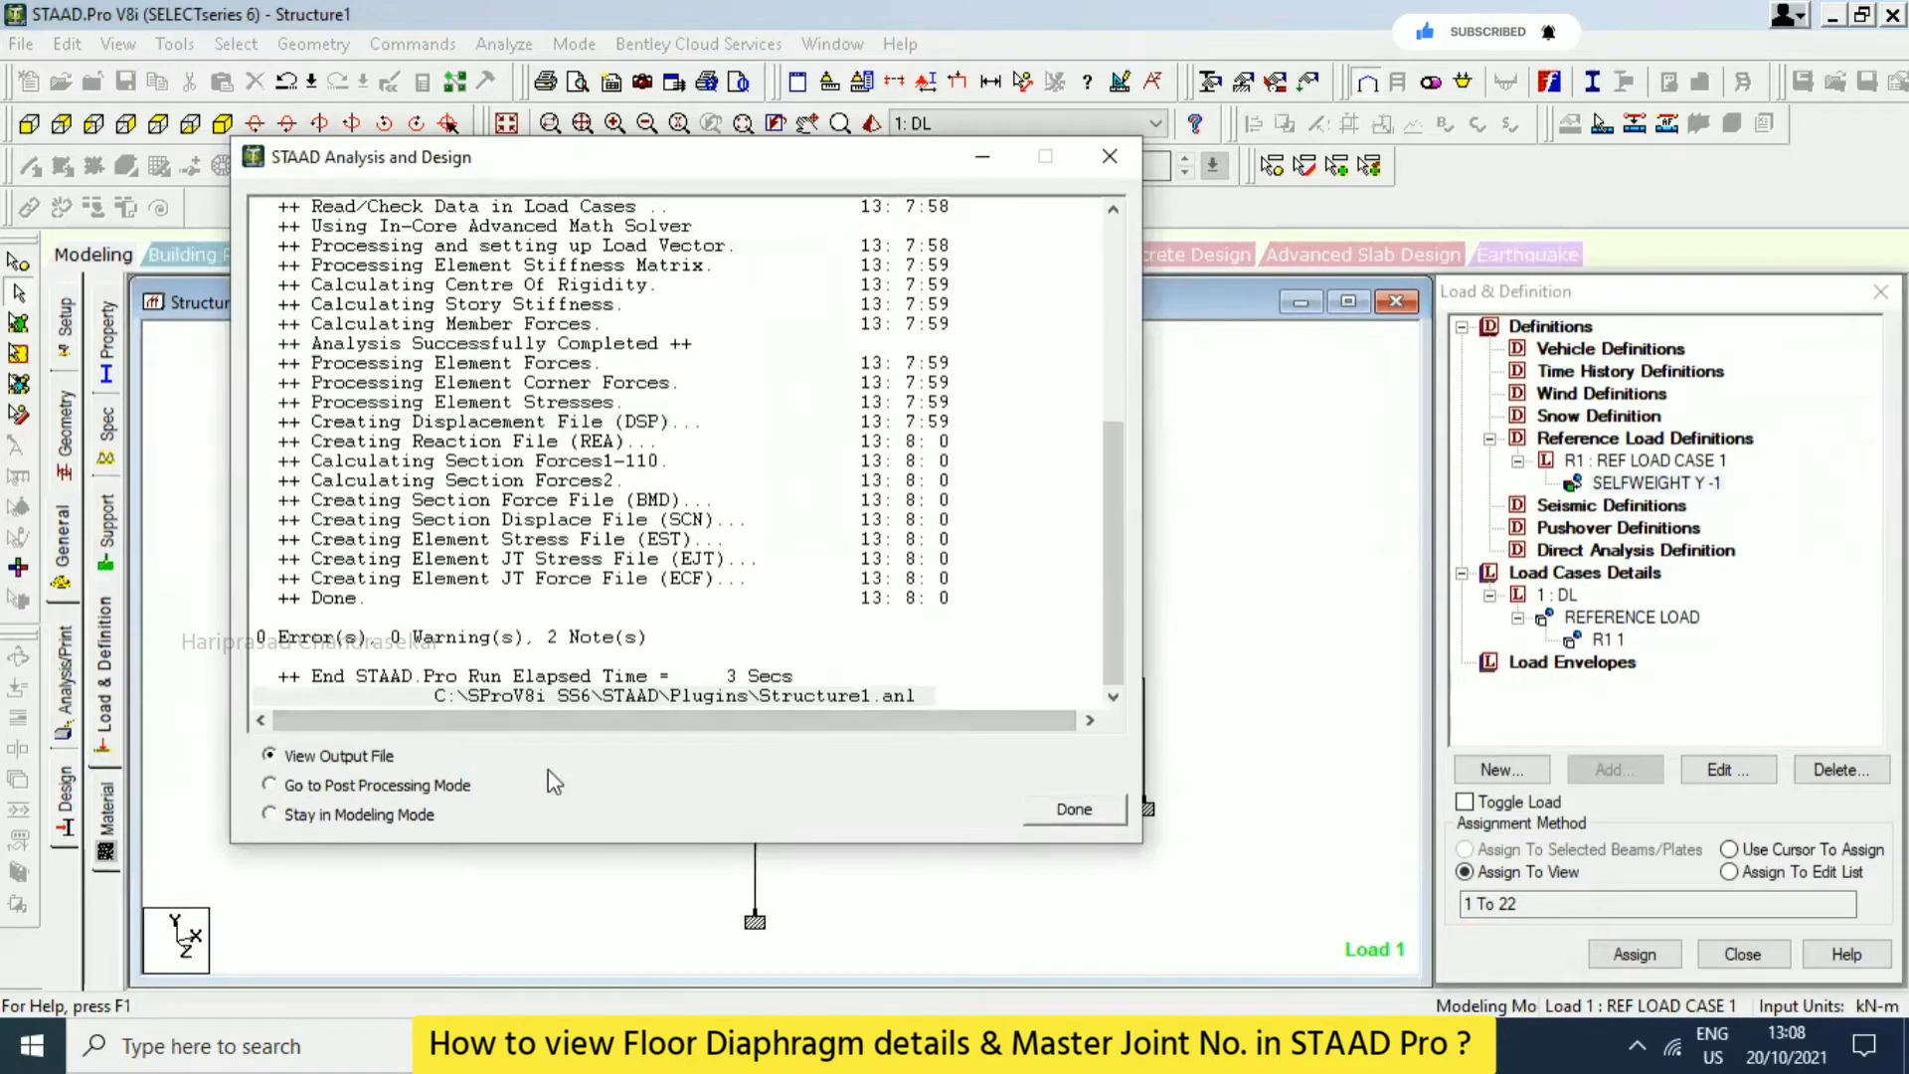
{"action": "left_click", "coordinate": [1074, 809]}
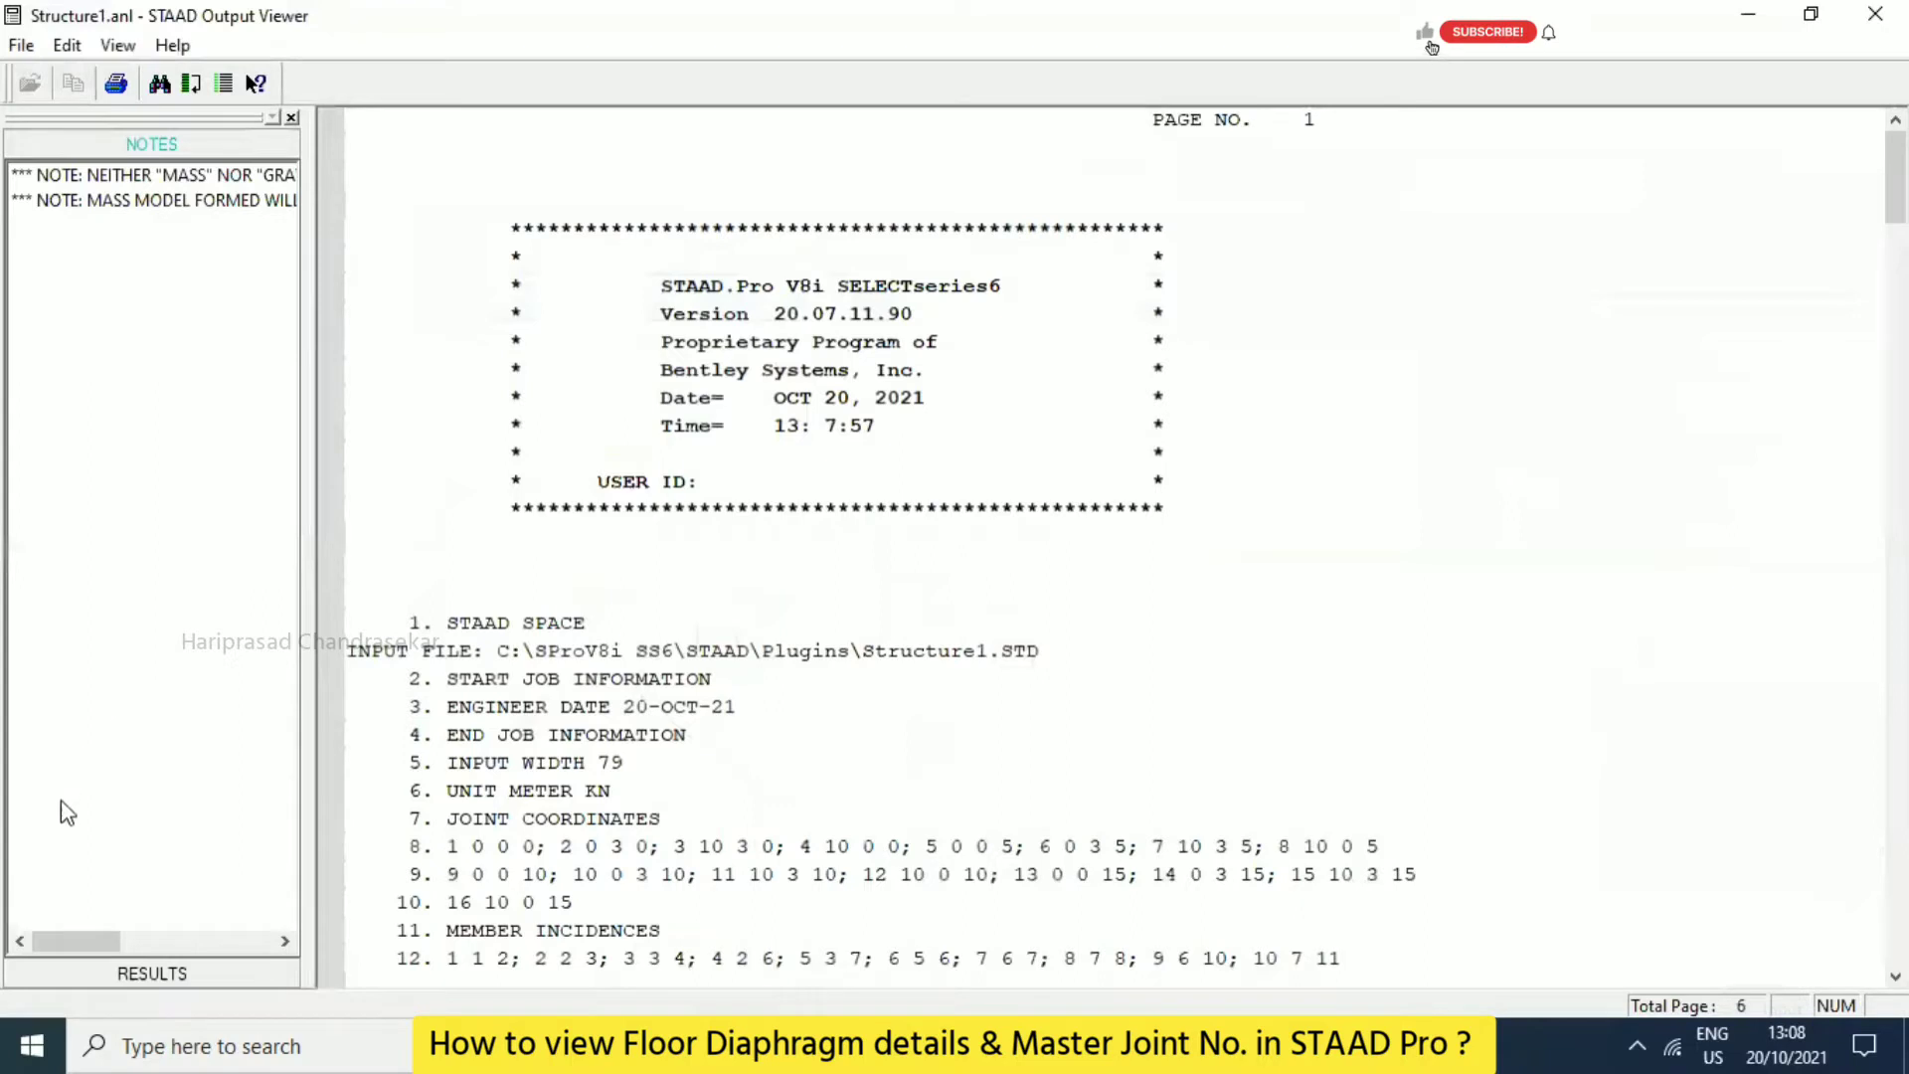
Examine the DIA CR and FLOOR DIAPHRAGM results in the STAAD Output Viewer, then return to the model.
{"action": "left_click", "coordinate": [72, 281]}
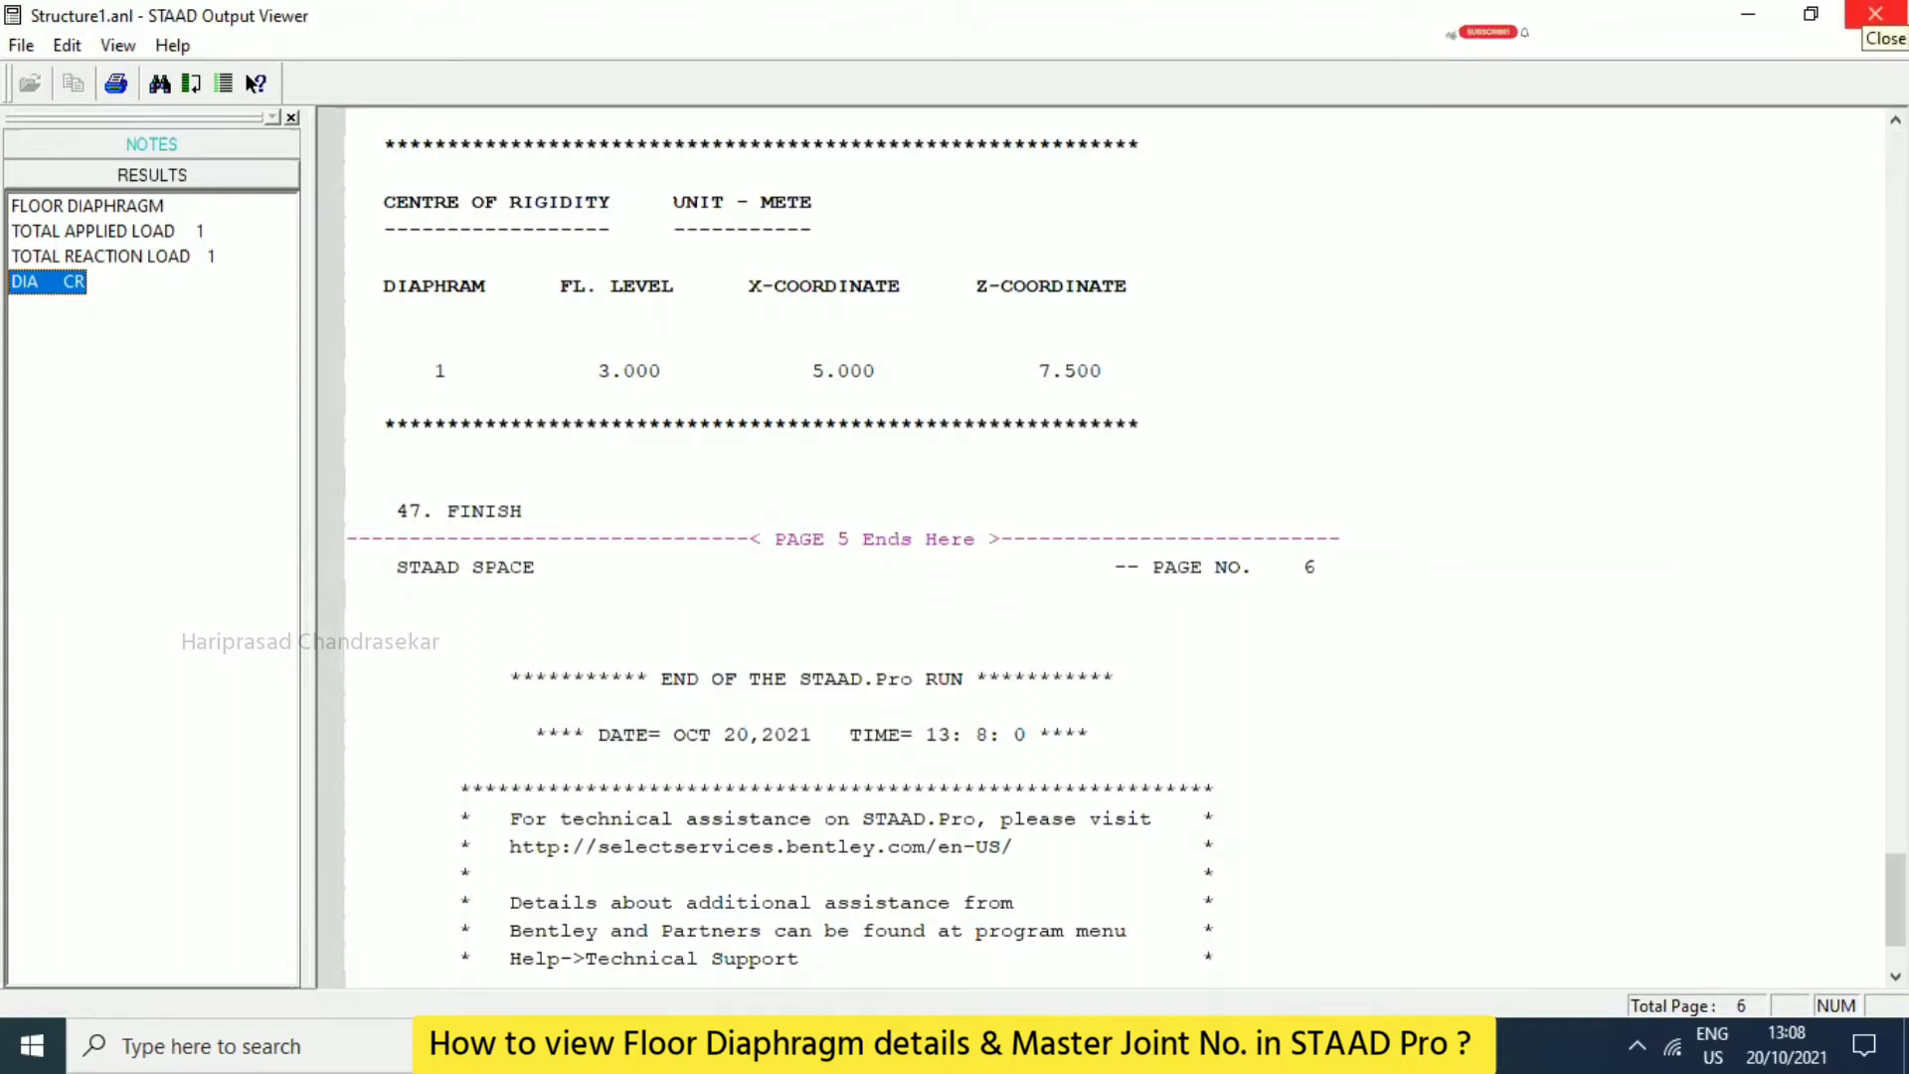
{"action": "left_click", "coordinate": [151, 205]}
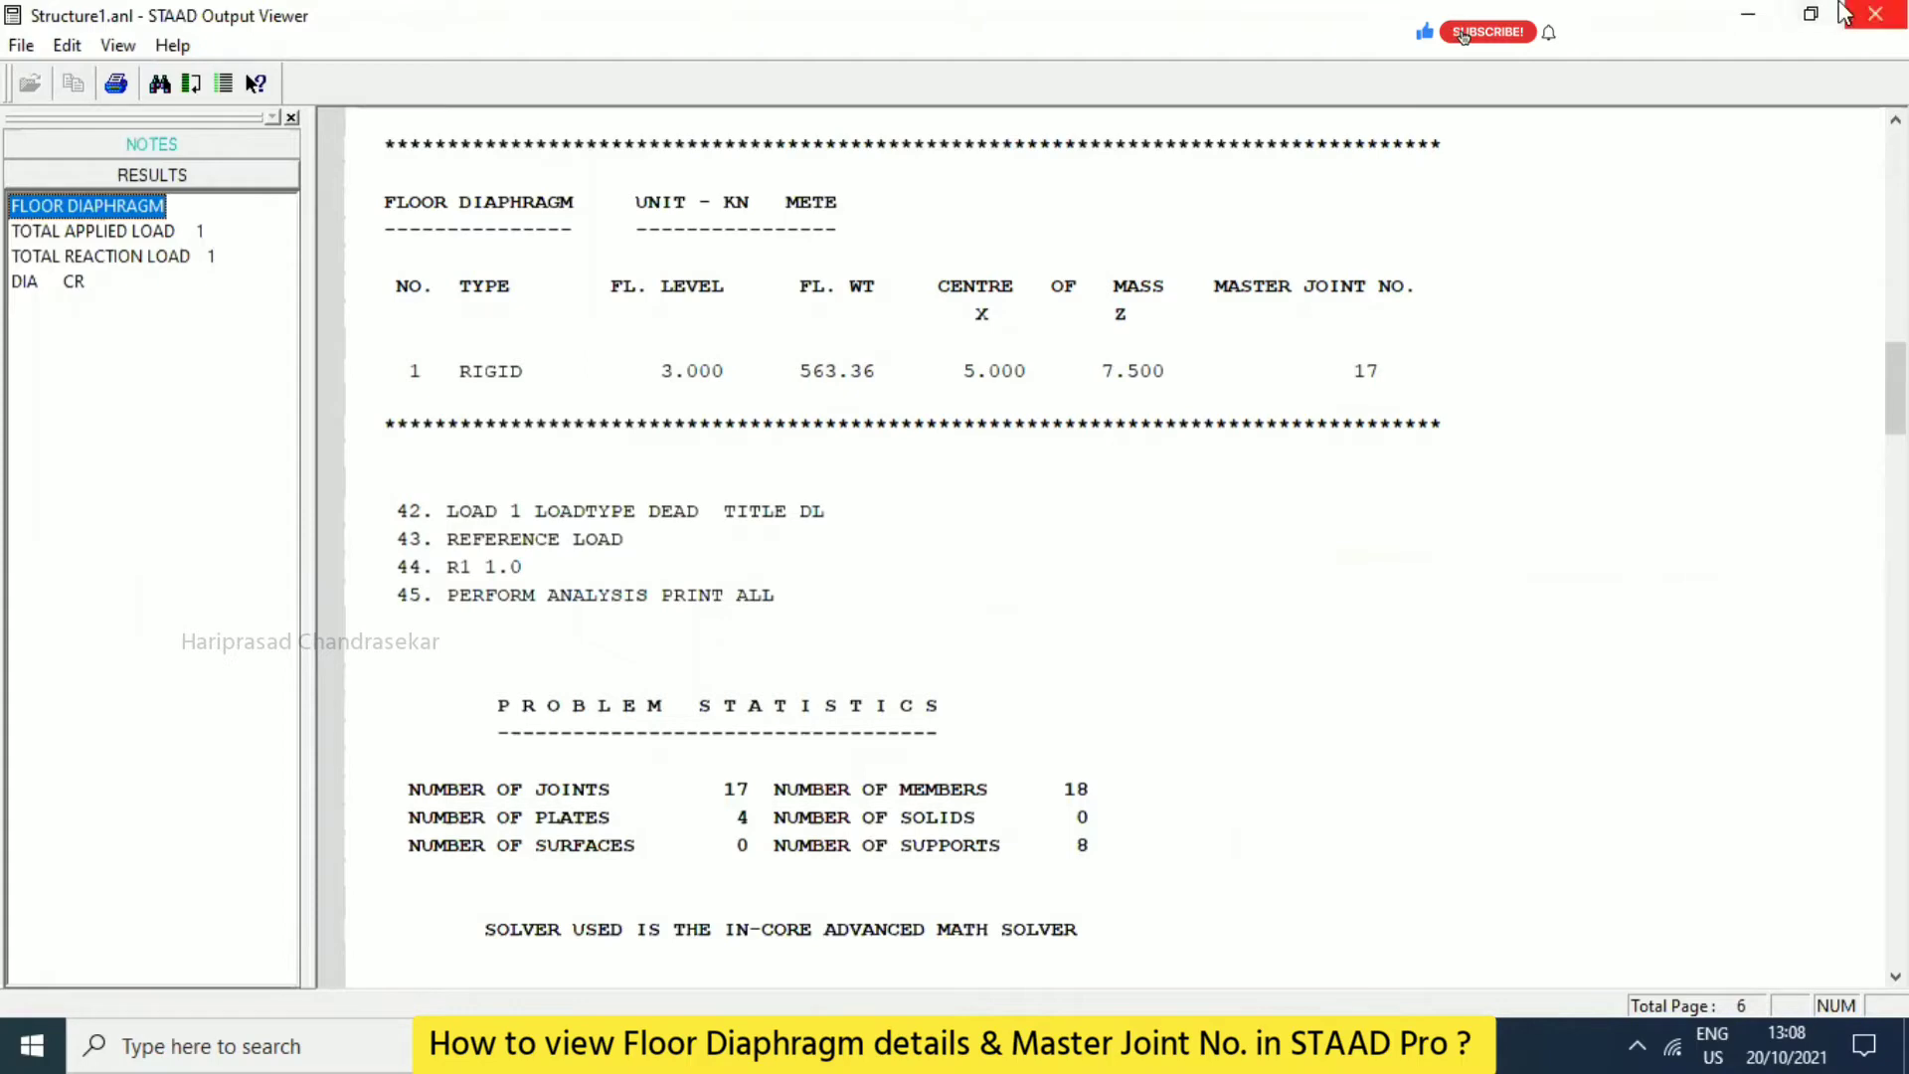
{"action": "left_click", "coordinate": [1748, 14]}
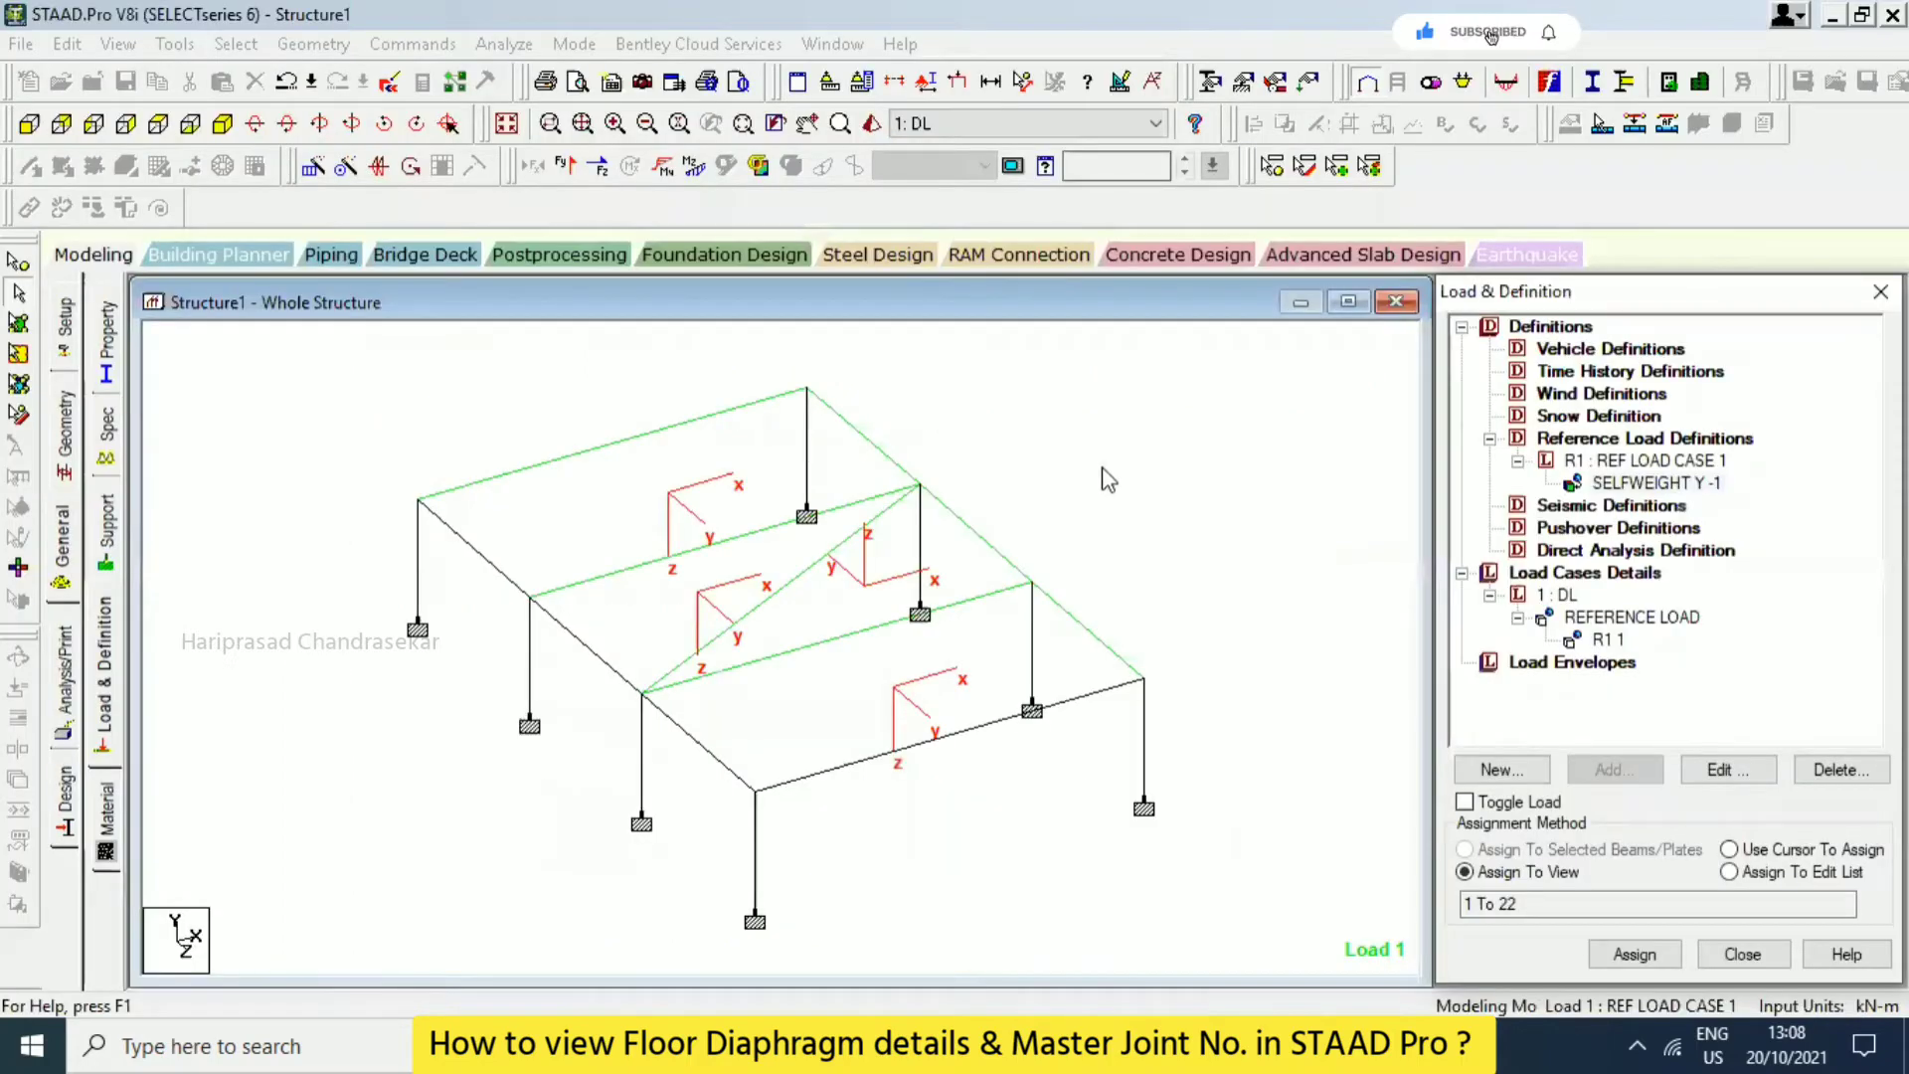
Toggle the node numbers on the model and compare them with the master joint in the floor diaphragm output.
{"action": "left_click", "coordinate": [1109, 479]}
{"action": "key", "text": "shift+n"}
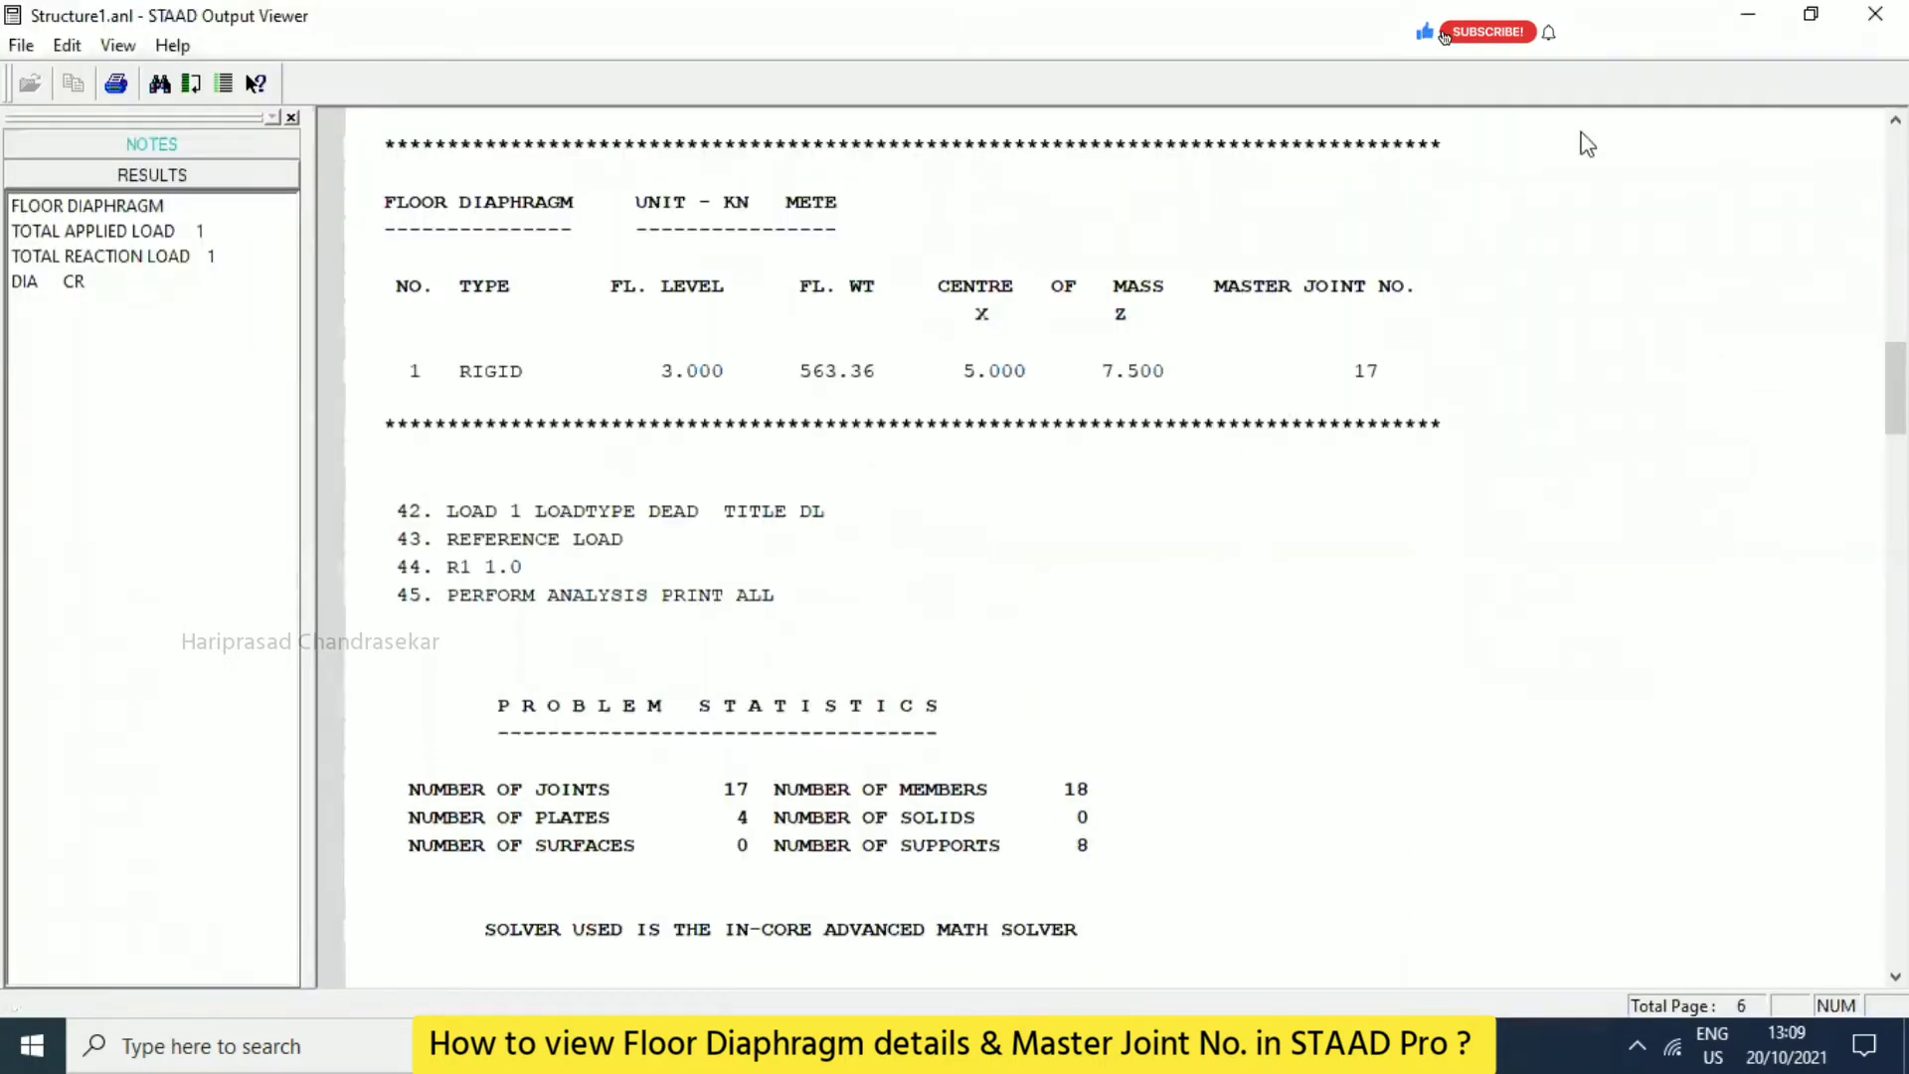
{"action": "left_click", "coordinate": [1749, 14]}
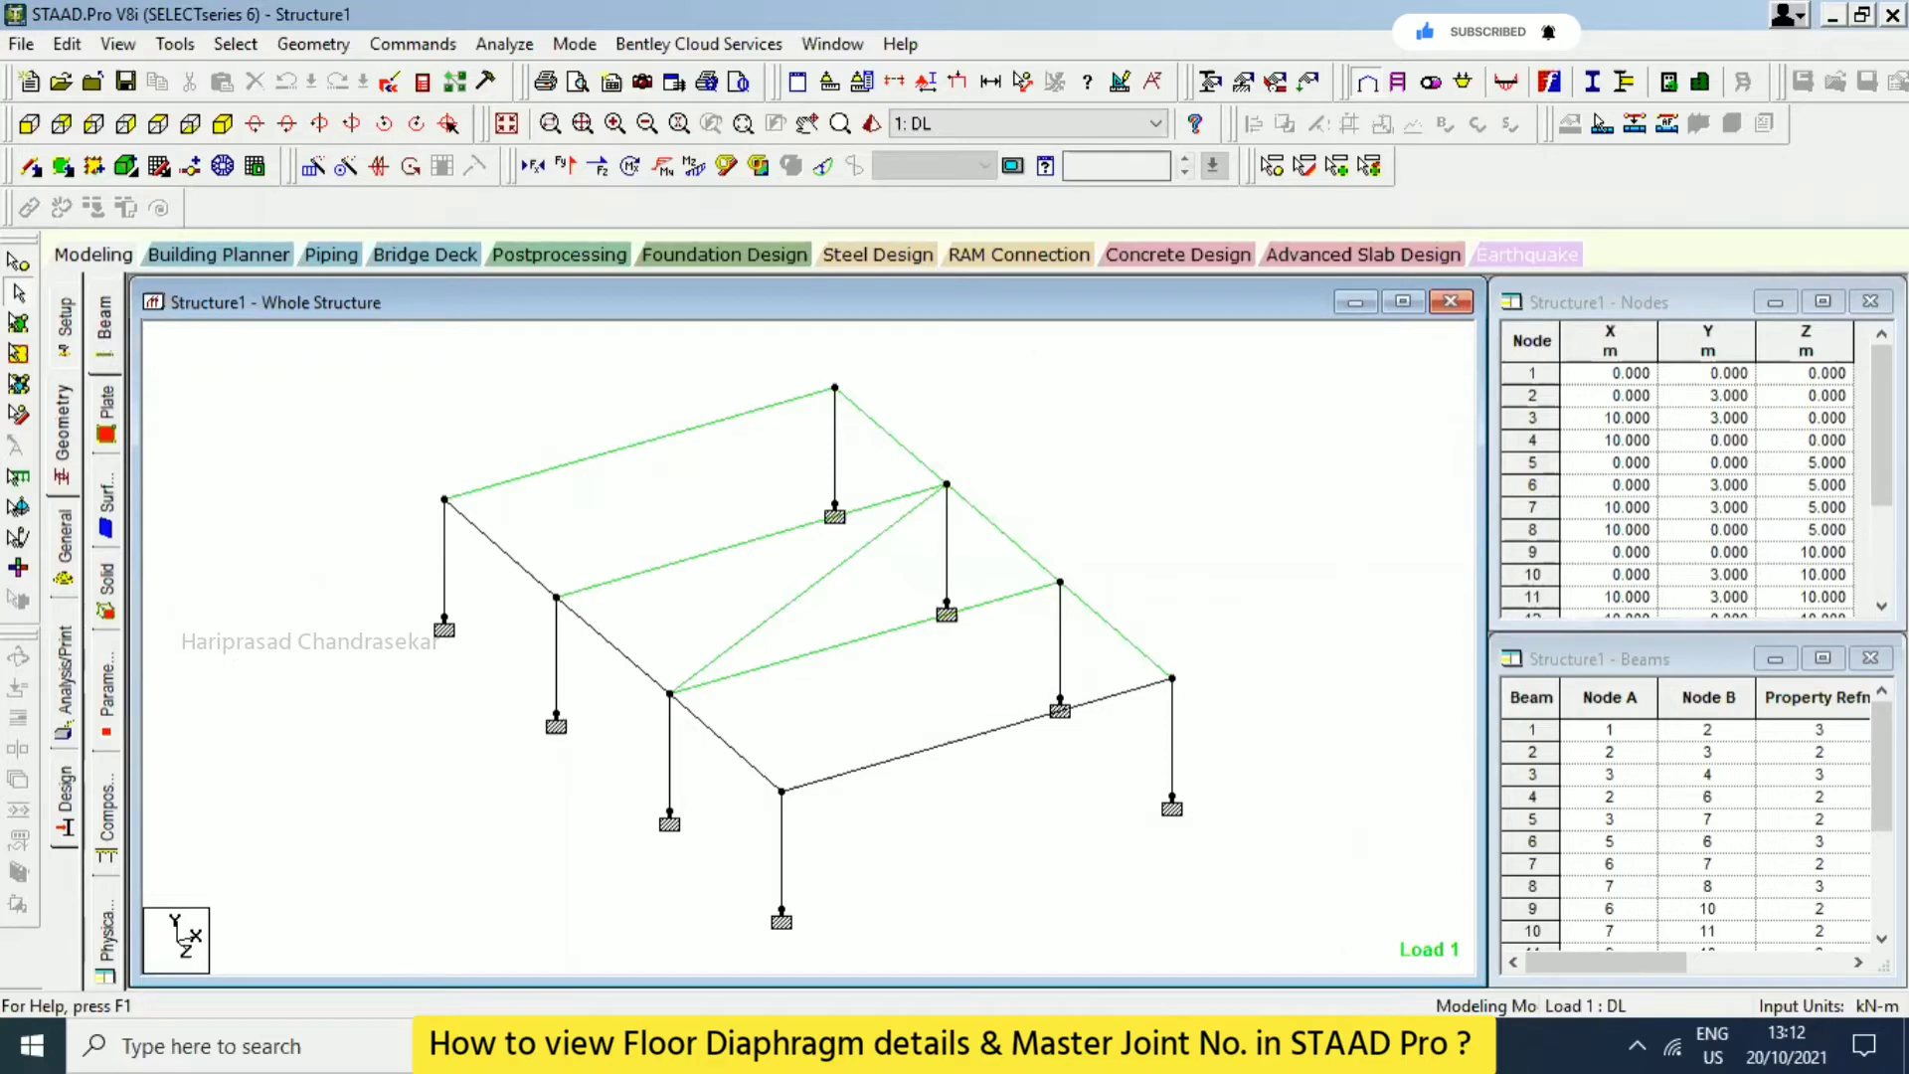
Check the ends of the Beams and Nodes tables for beam 17 and node 17.
{"action": "left_click", "coordinate": [1820, 786]}
{"action": "scroll", "coordinate": [1859, 883], "scroll_direction": "down", "scroll_amount": 3}
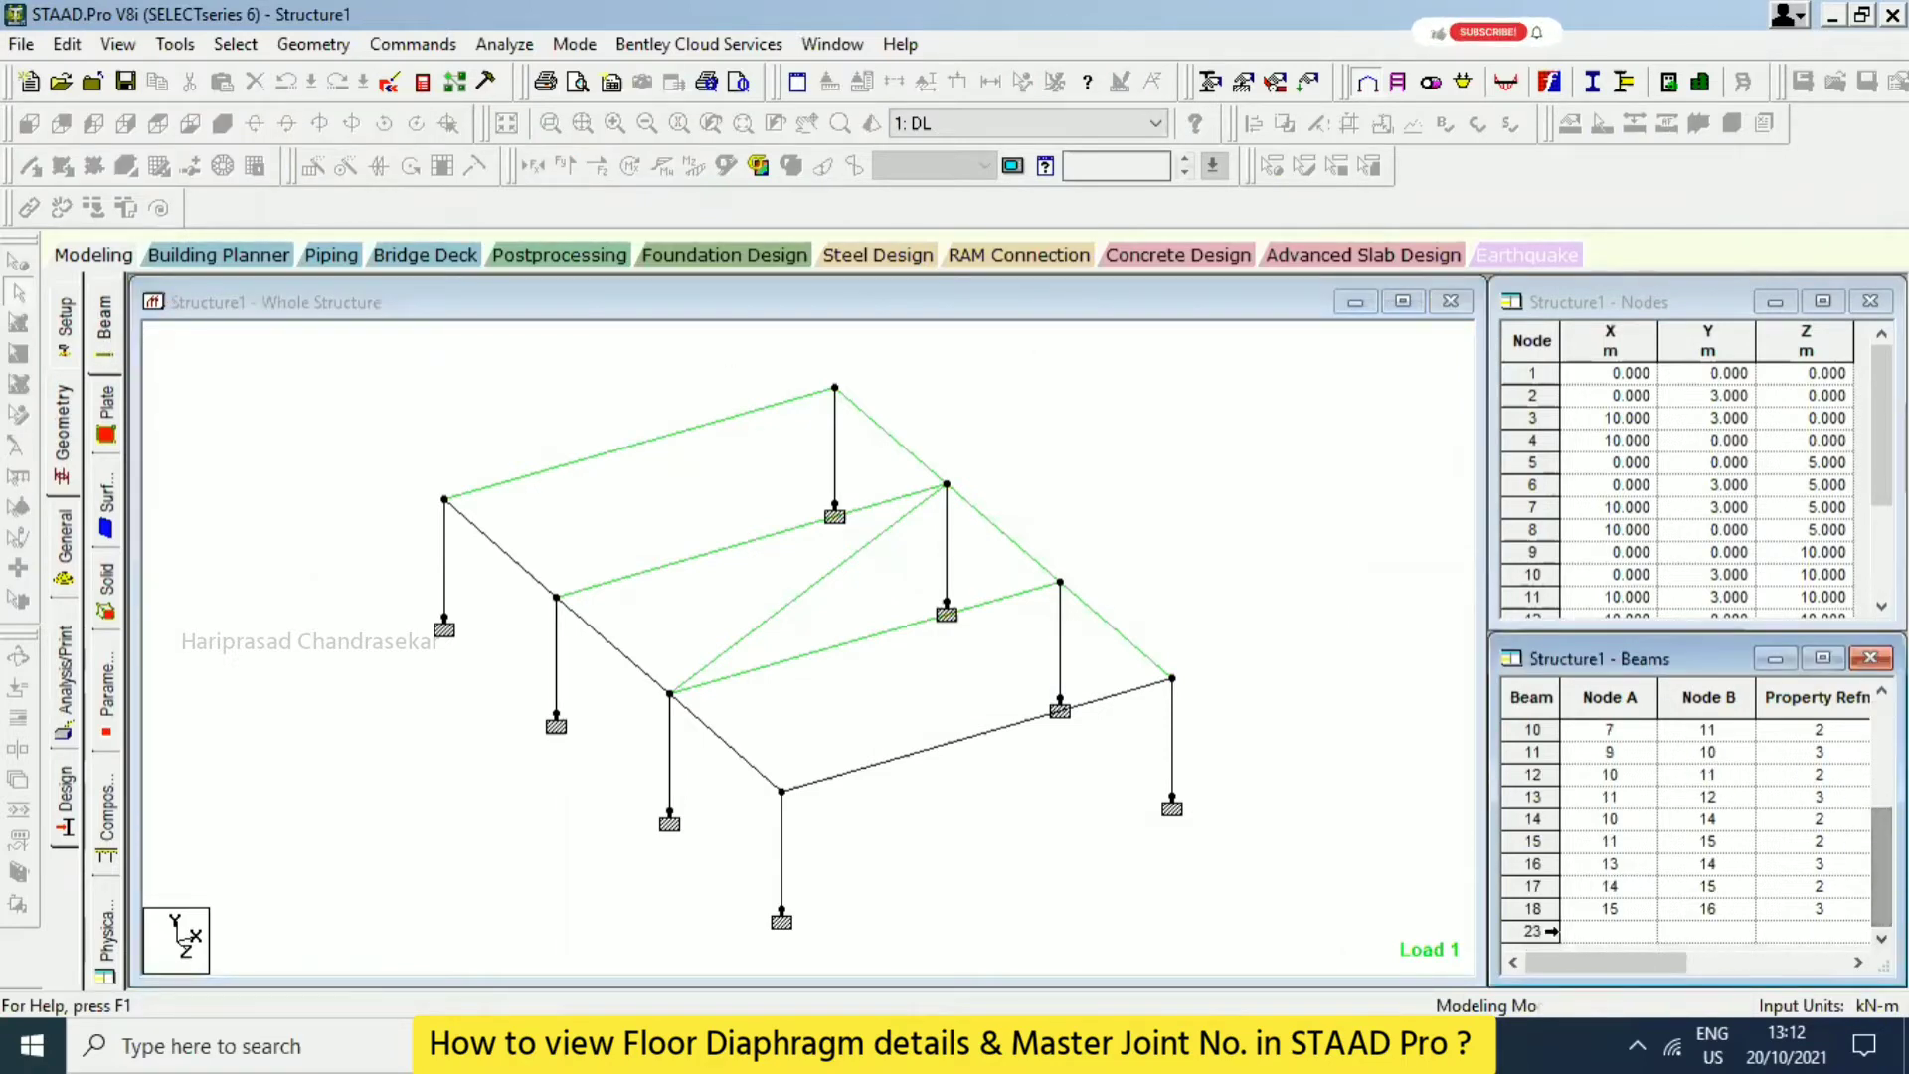
{"action": "left_click", "coordinate": [1540, 885]}
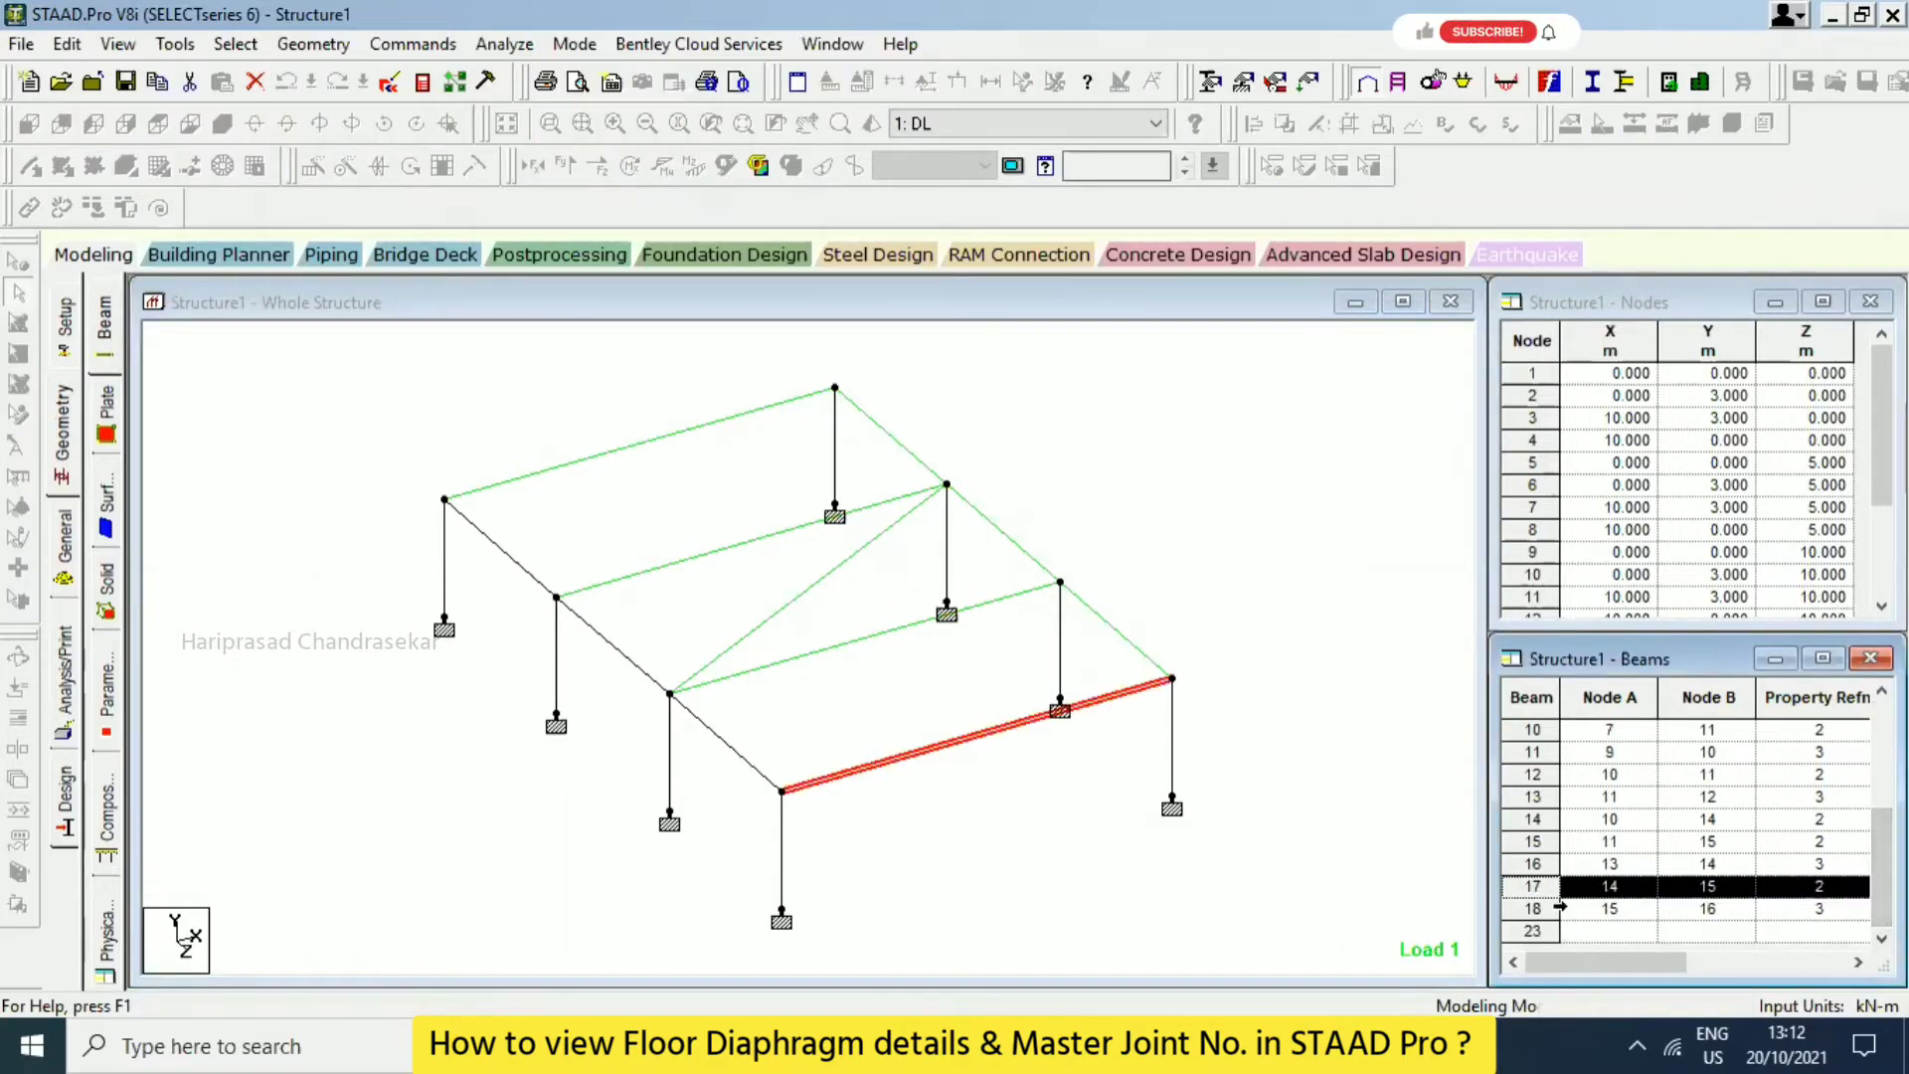
{"action": "left_click_drag", "start_coordinate": [1881, 448], "coordinate": [1781, 594]}
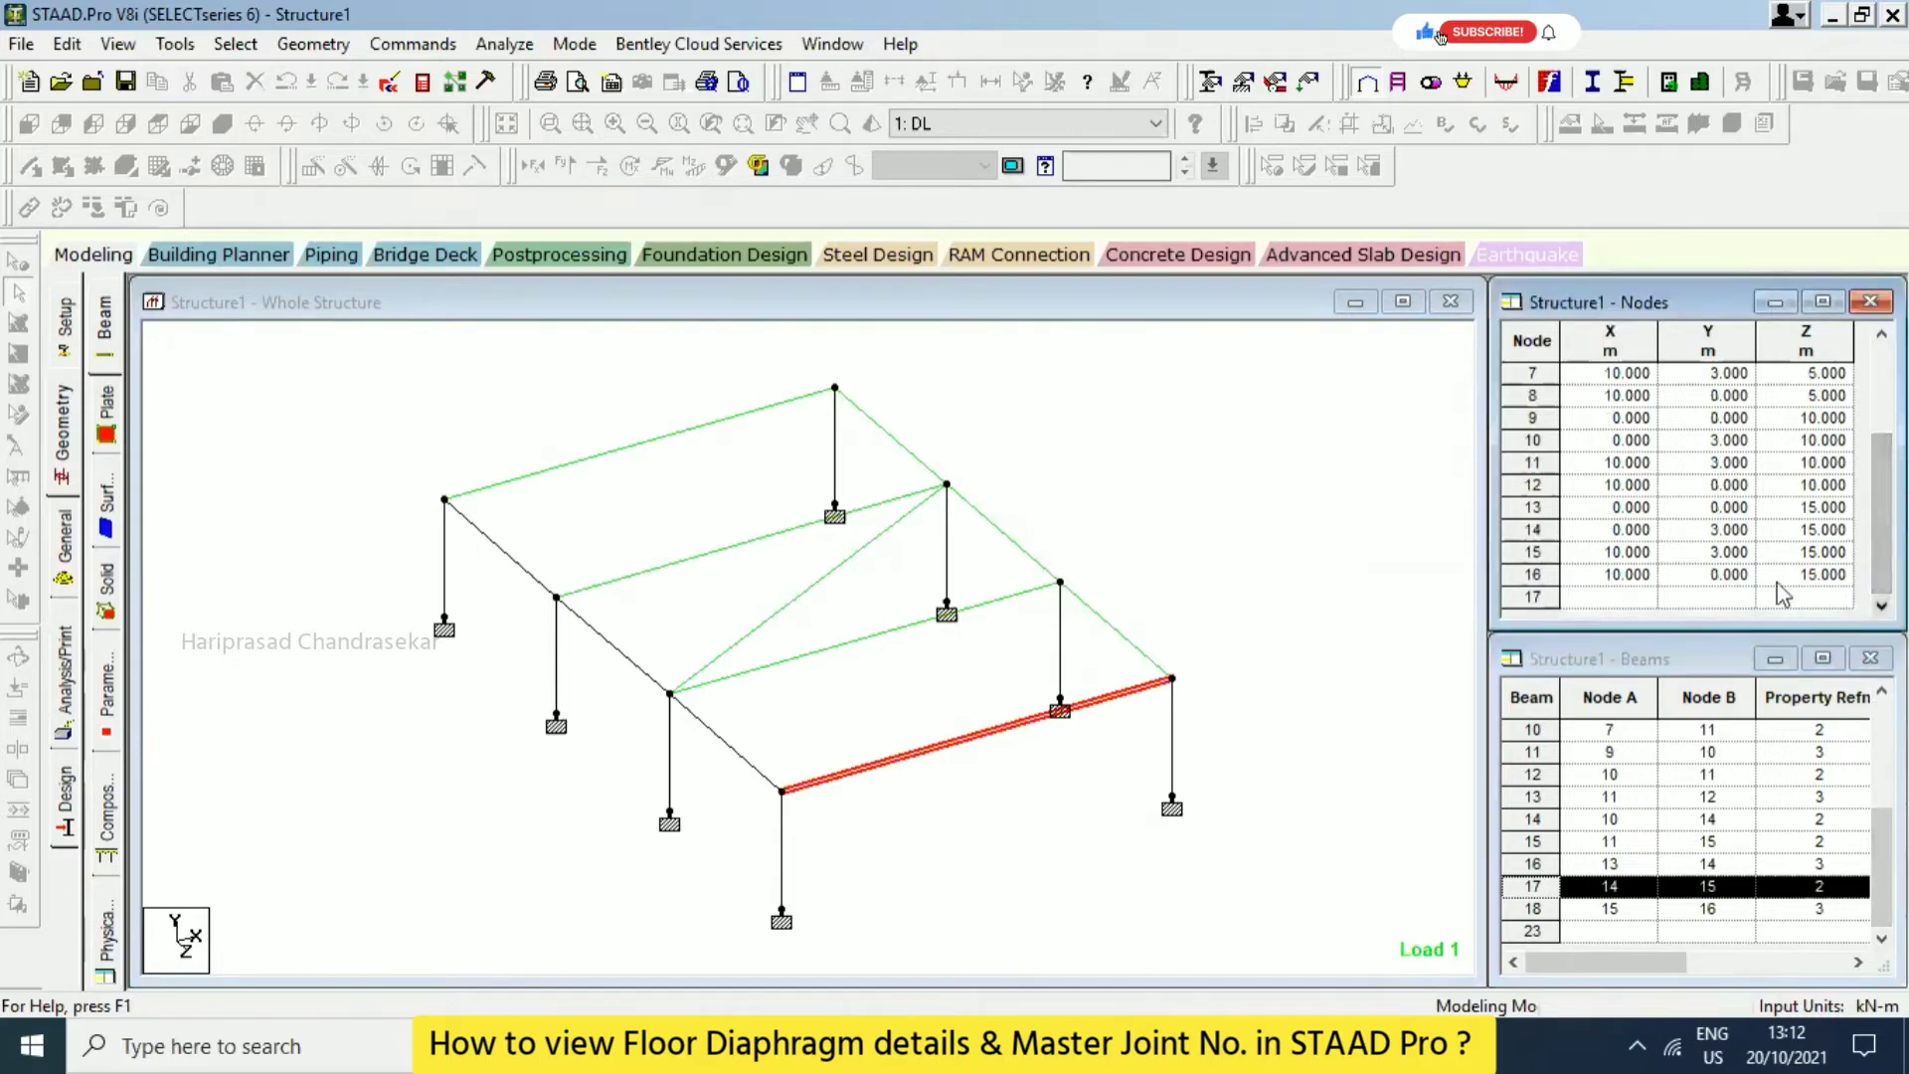
{"action": "left_click", "coordinate": [1529, 595]}
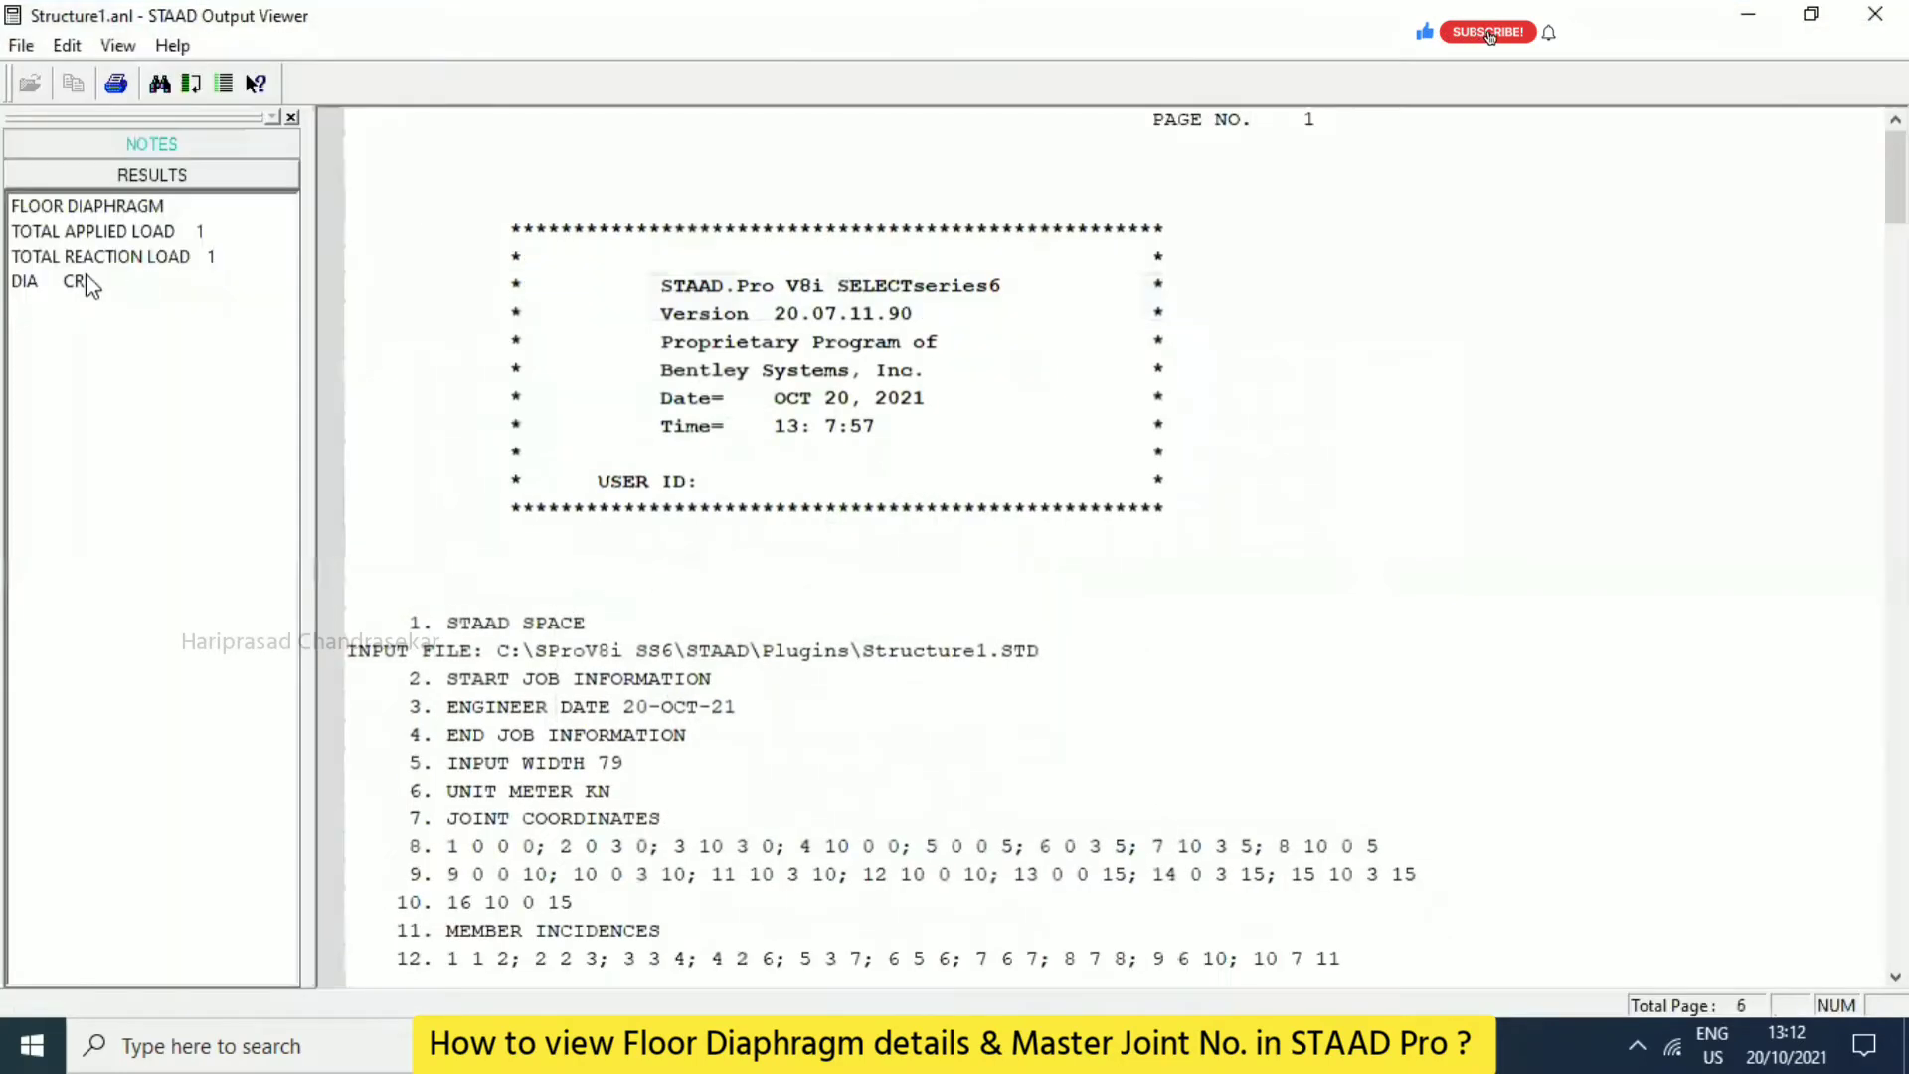
Recheck the diaphragm's centre of rigidity, centre of mass and master joint number in the output file against the model.
{"action": "left_click", "coordinate": [183, 286]}
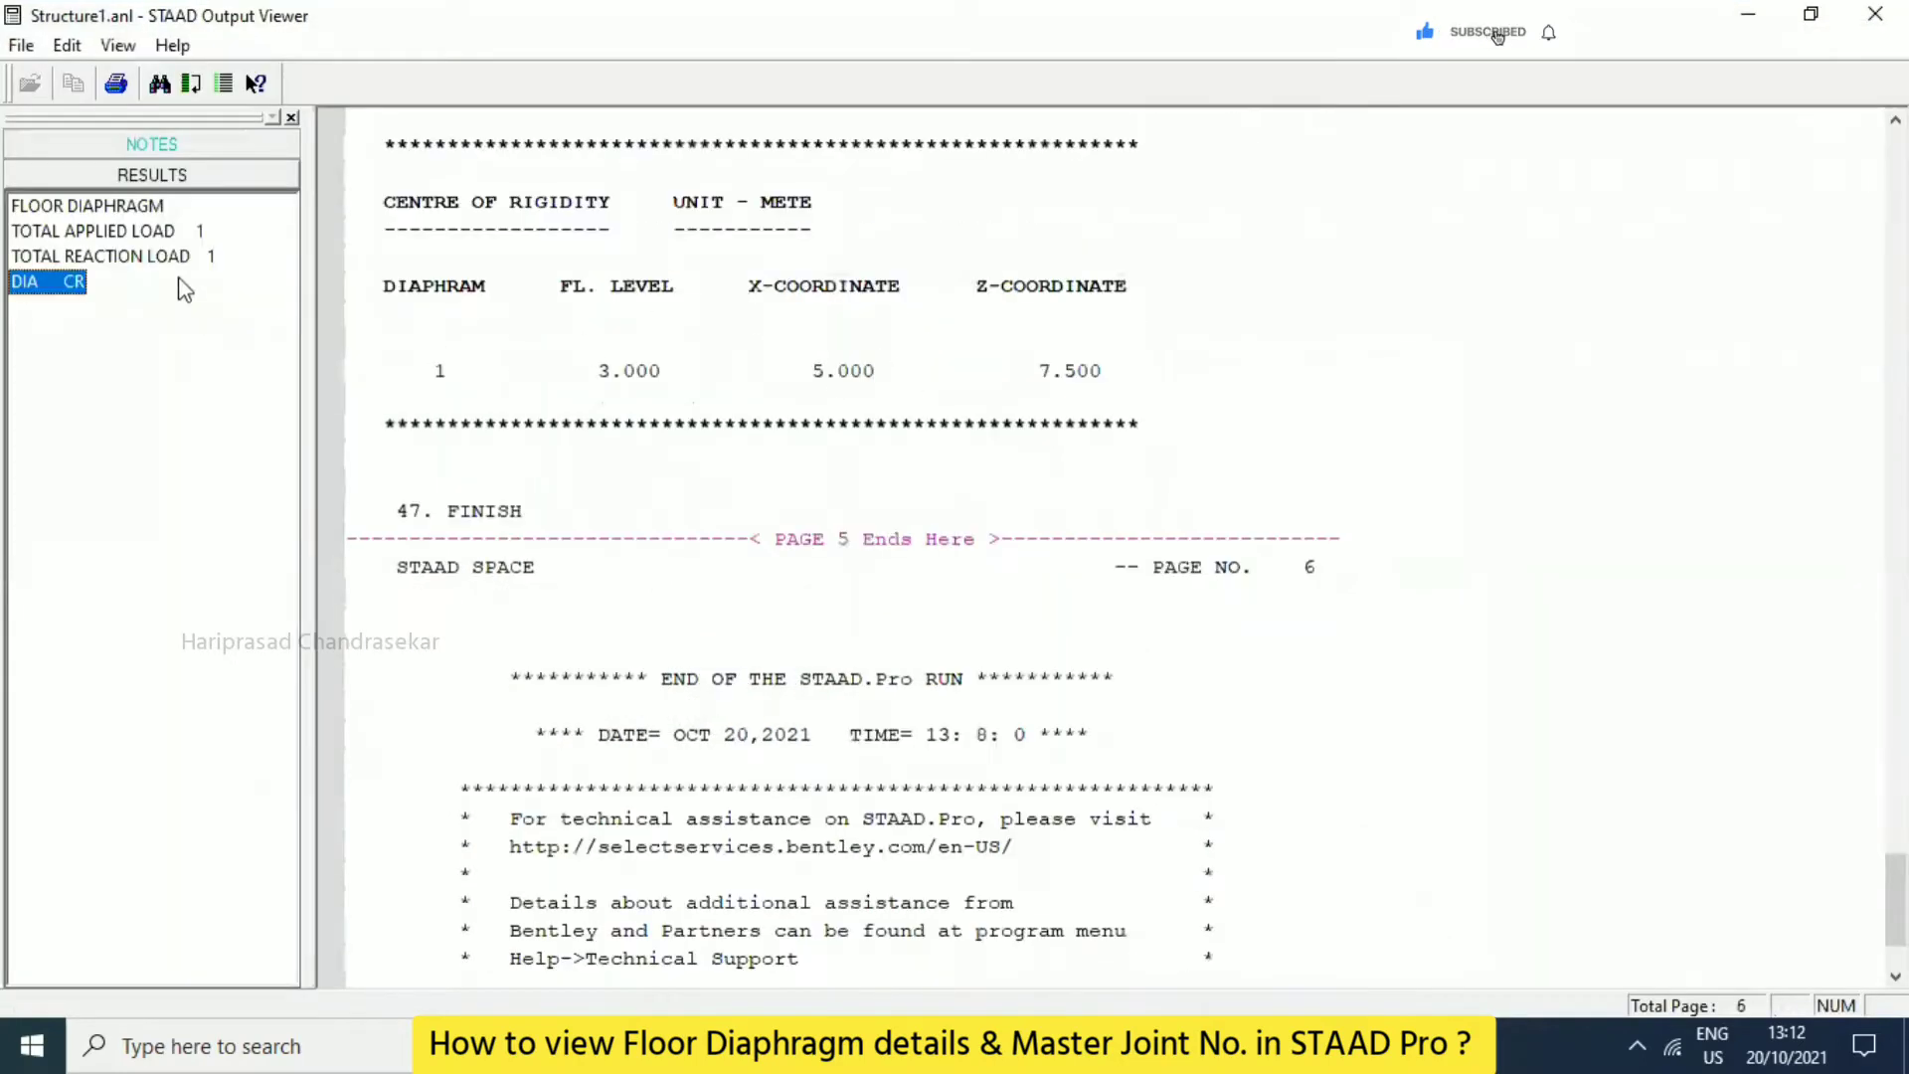
{"action": "left_click", "coordinate": [128, 206]}
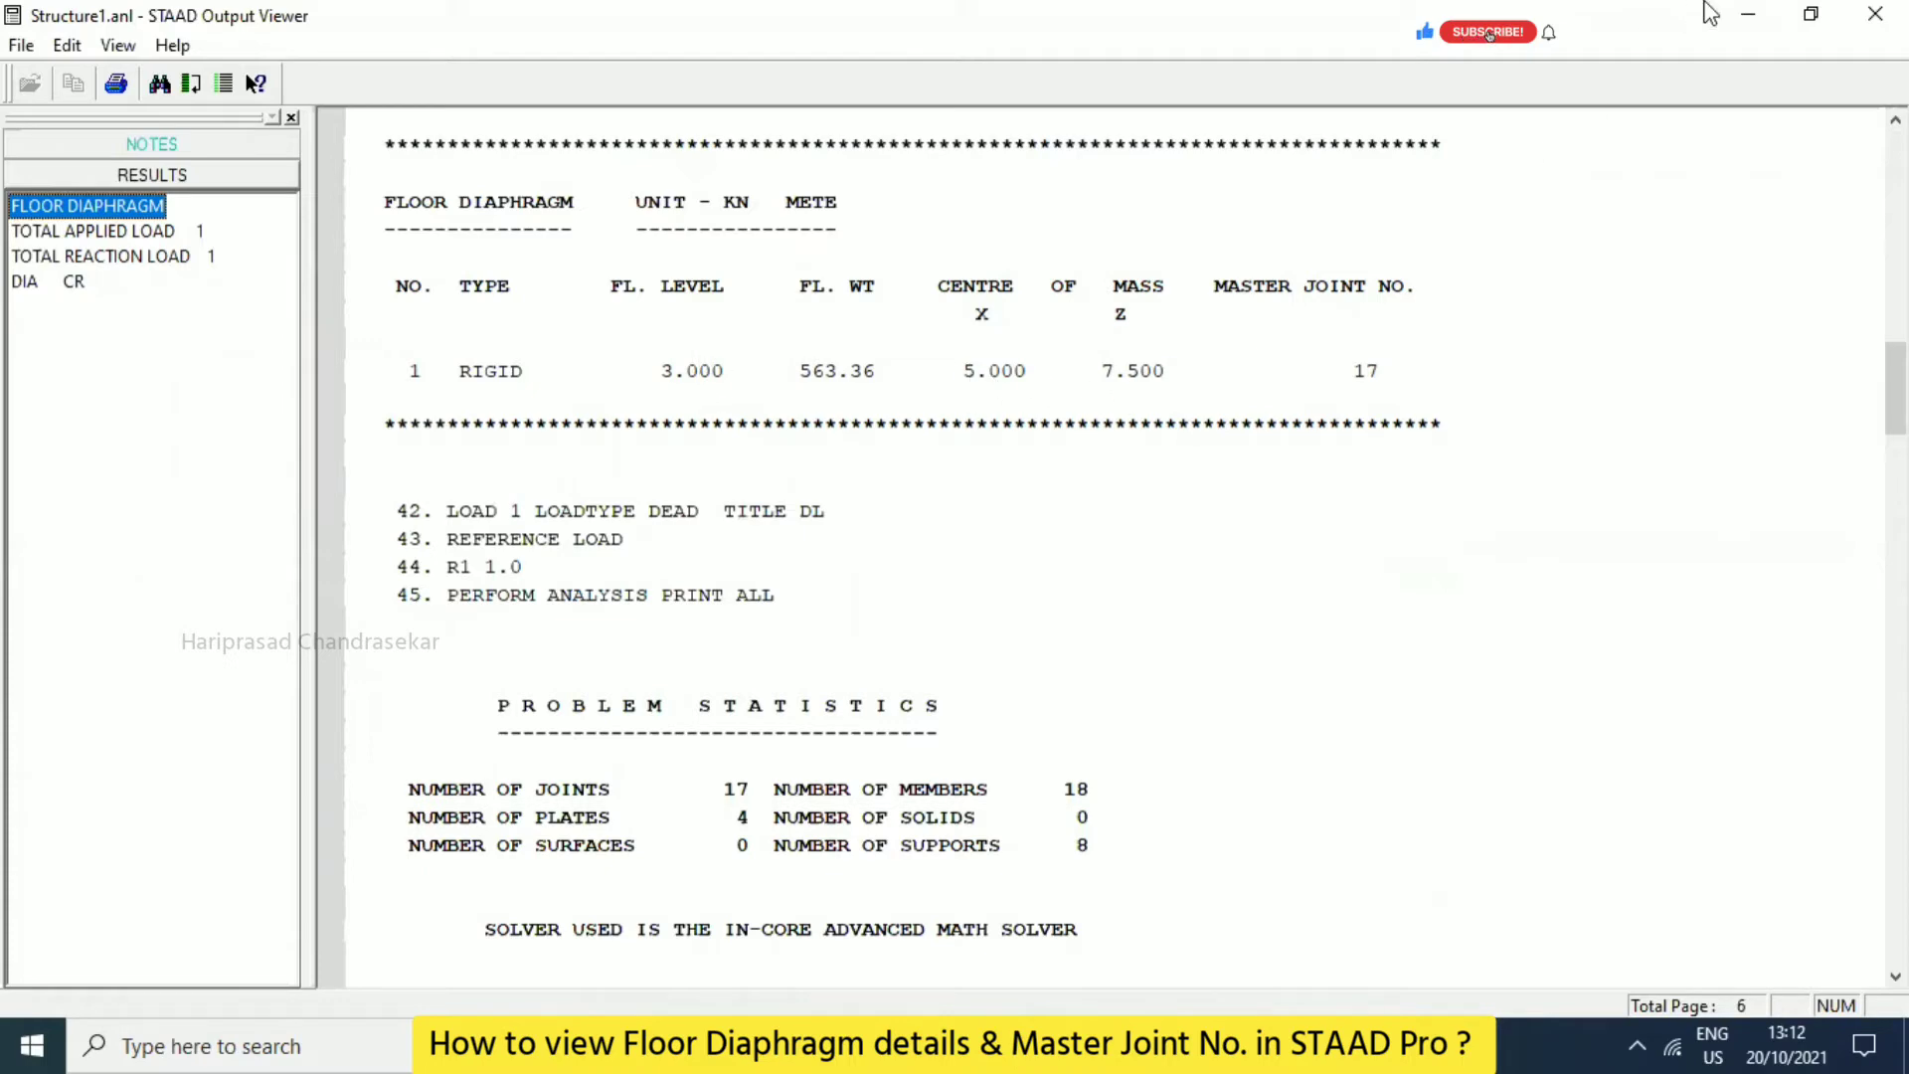
{"action": "left_click", "coordinate": [1748, 14]}
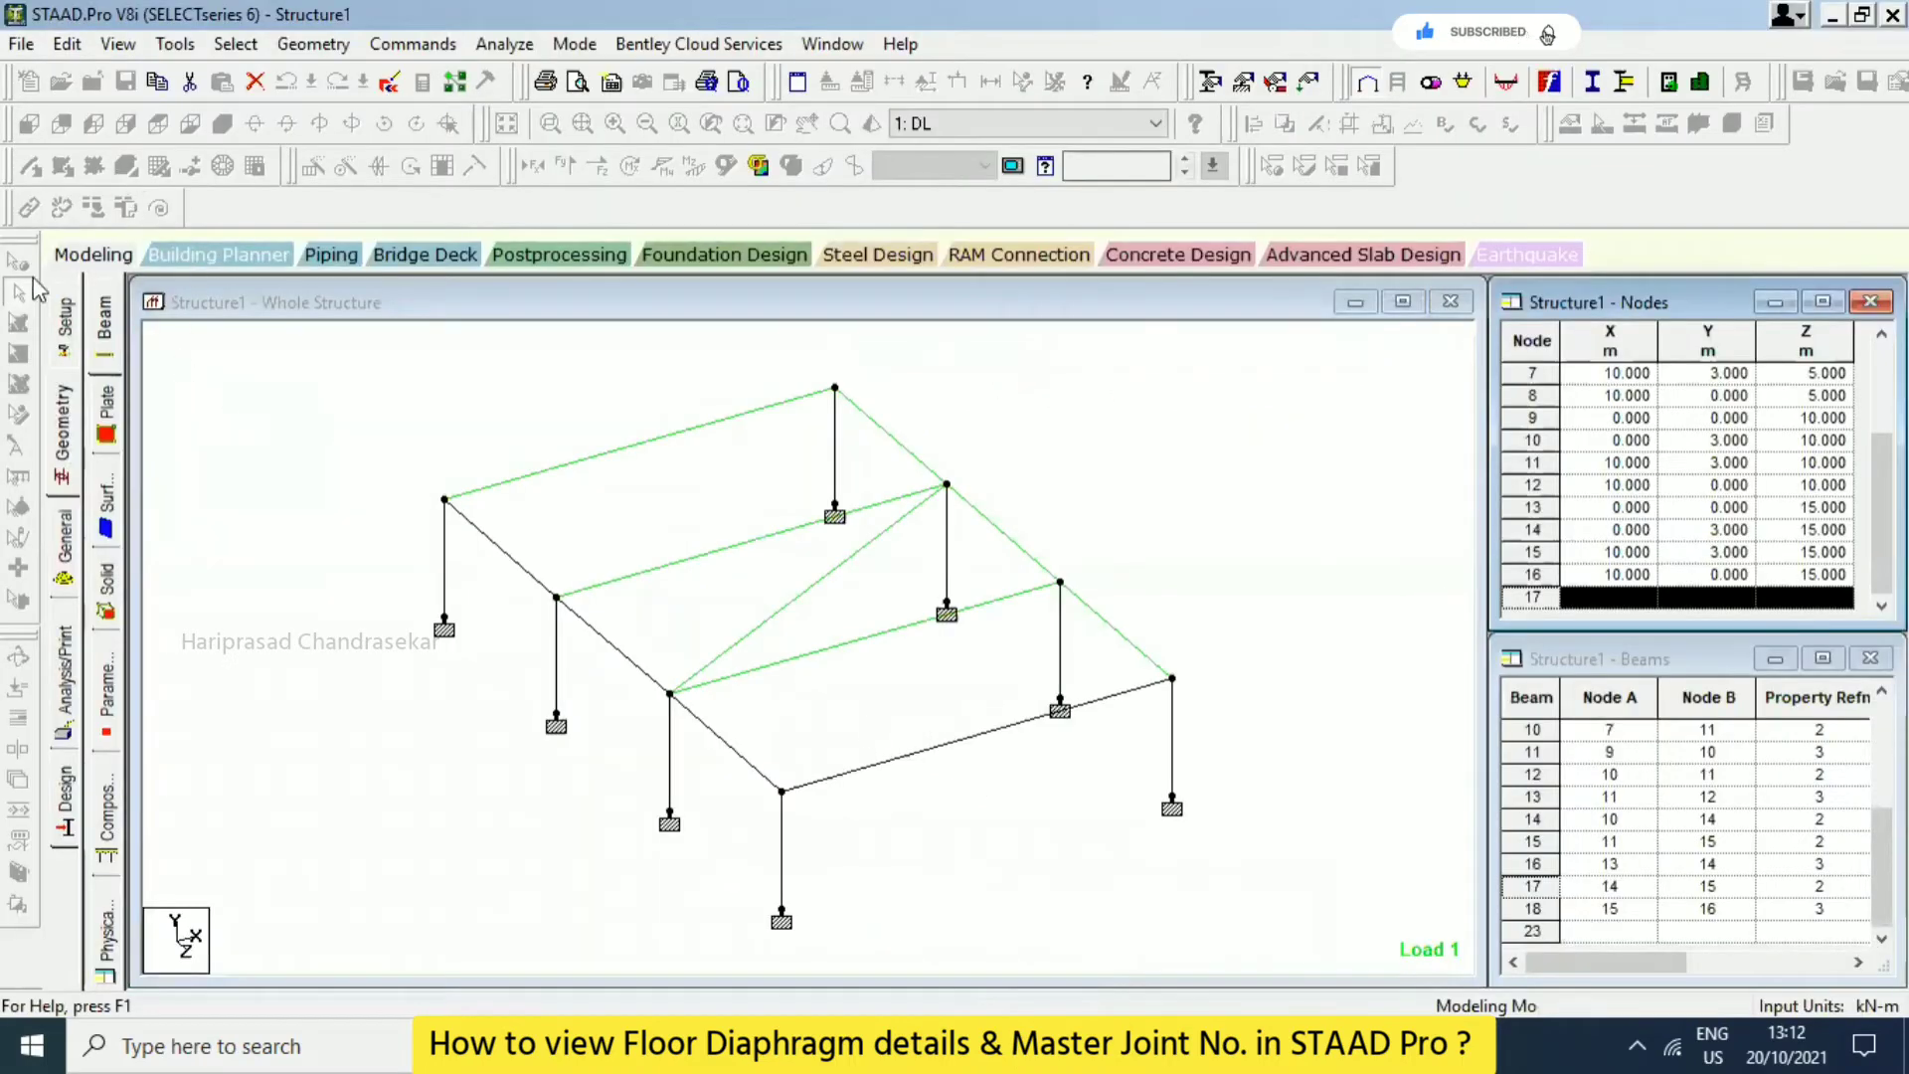
{"action": "left_click", "coordinate": [444, 417]}
{"action": "key", "text": "alt+Tab"}
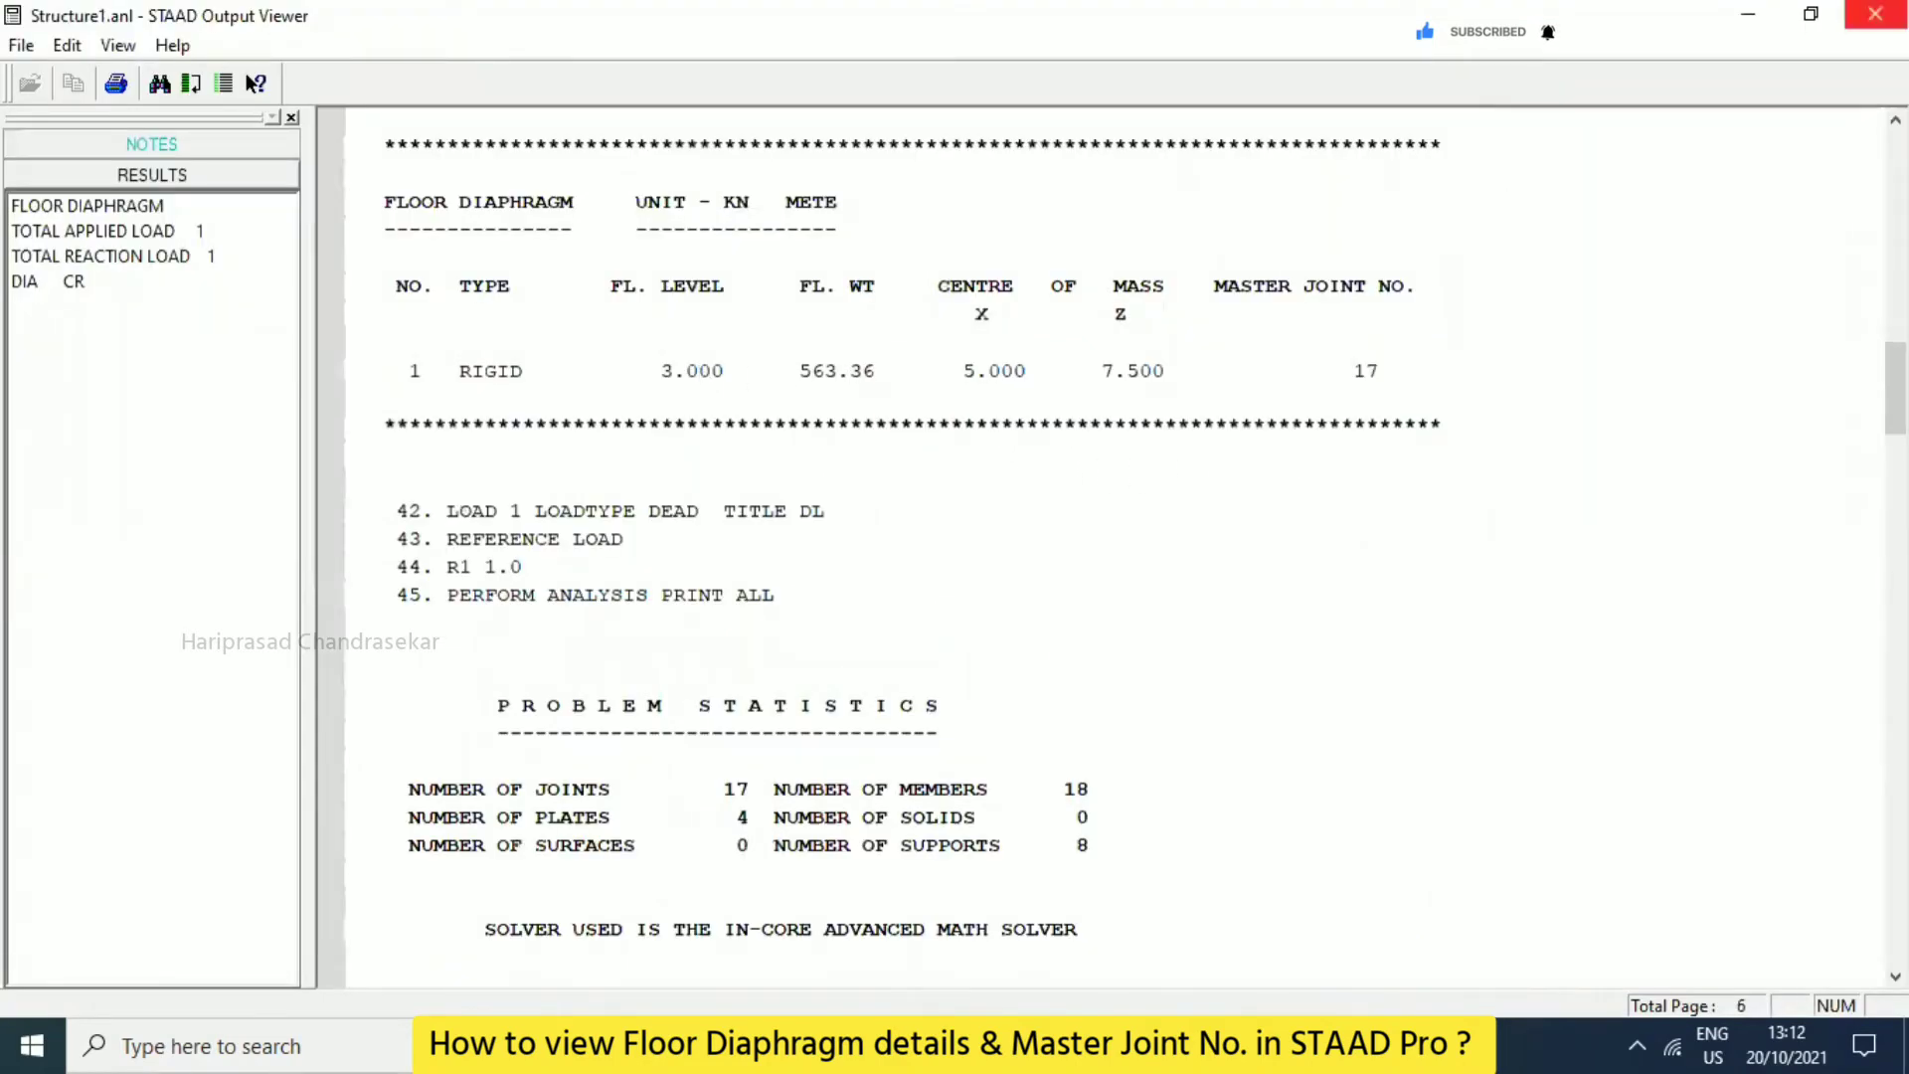
{"action": "key", "text": "alt+Tab"}
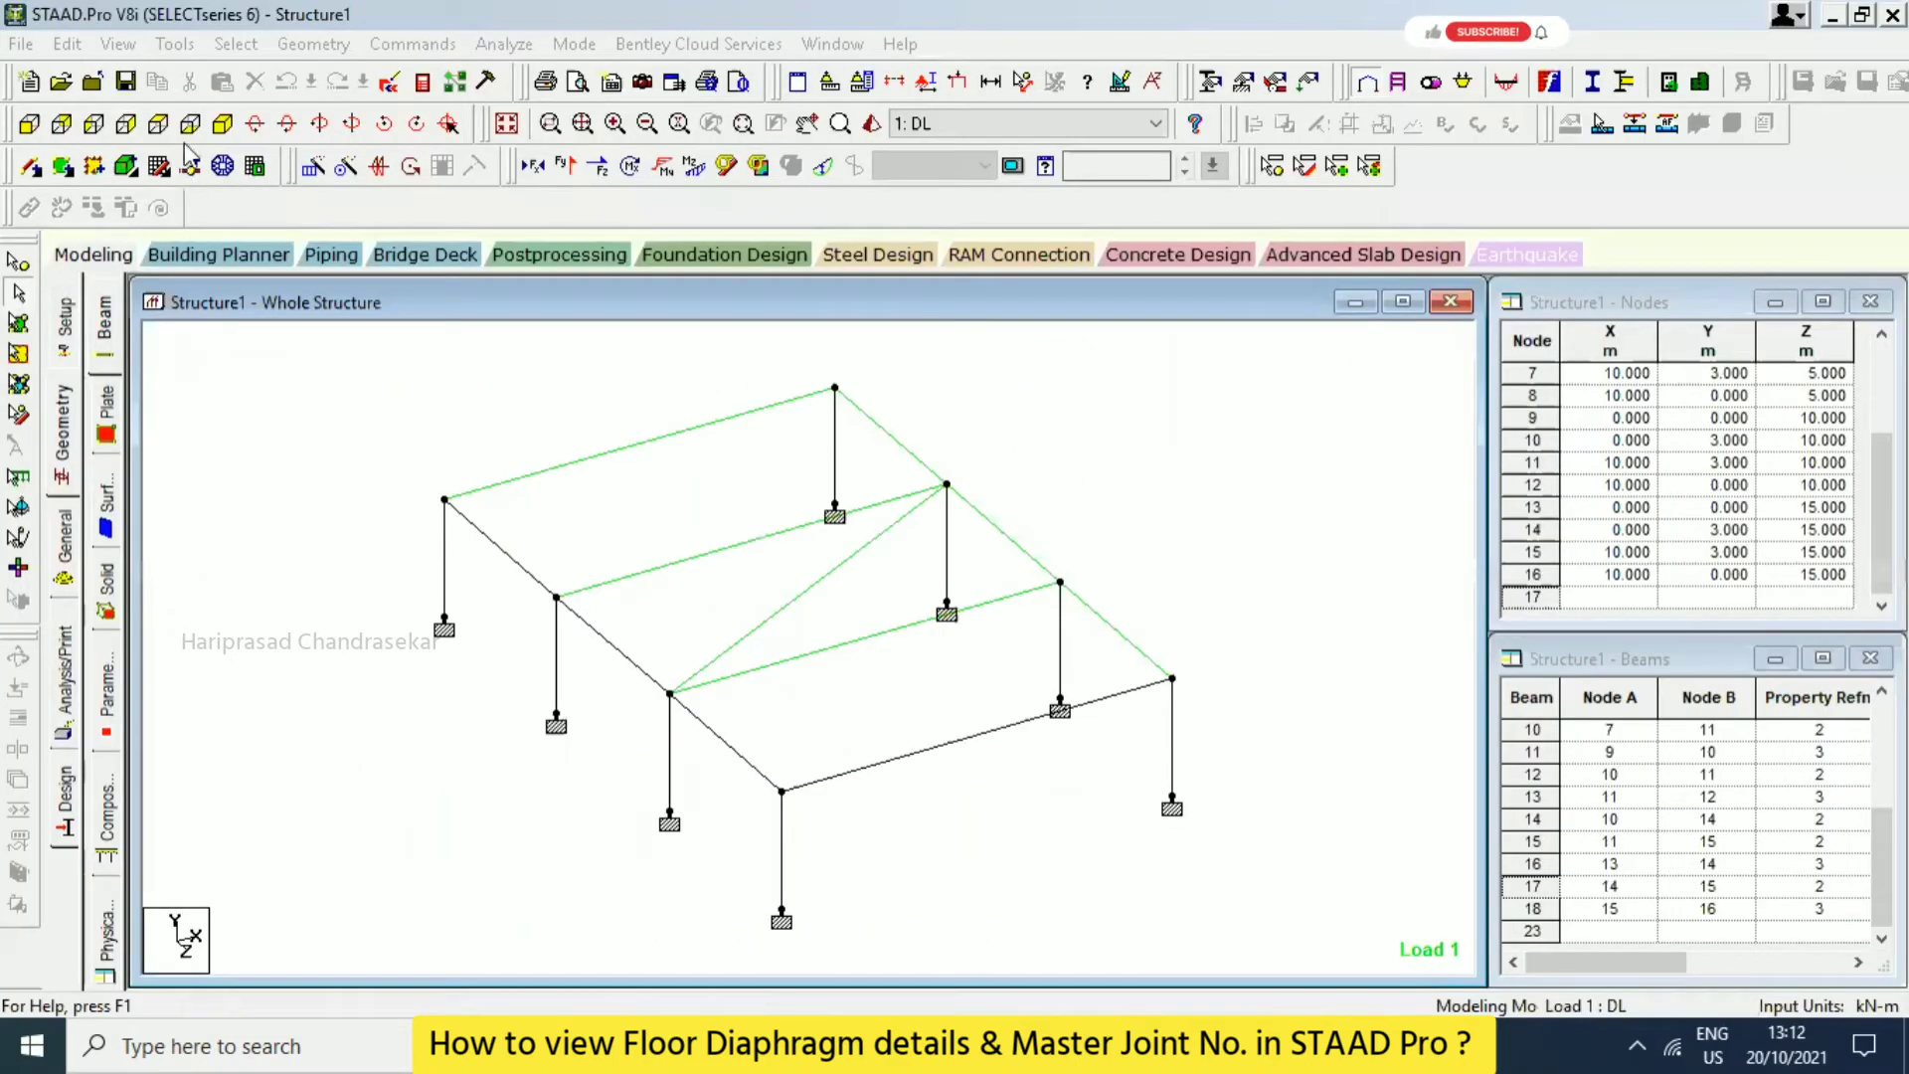
{"action": "left_click", "coordinate": [160, 166]}
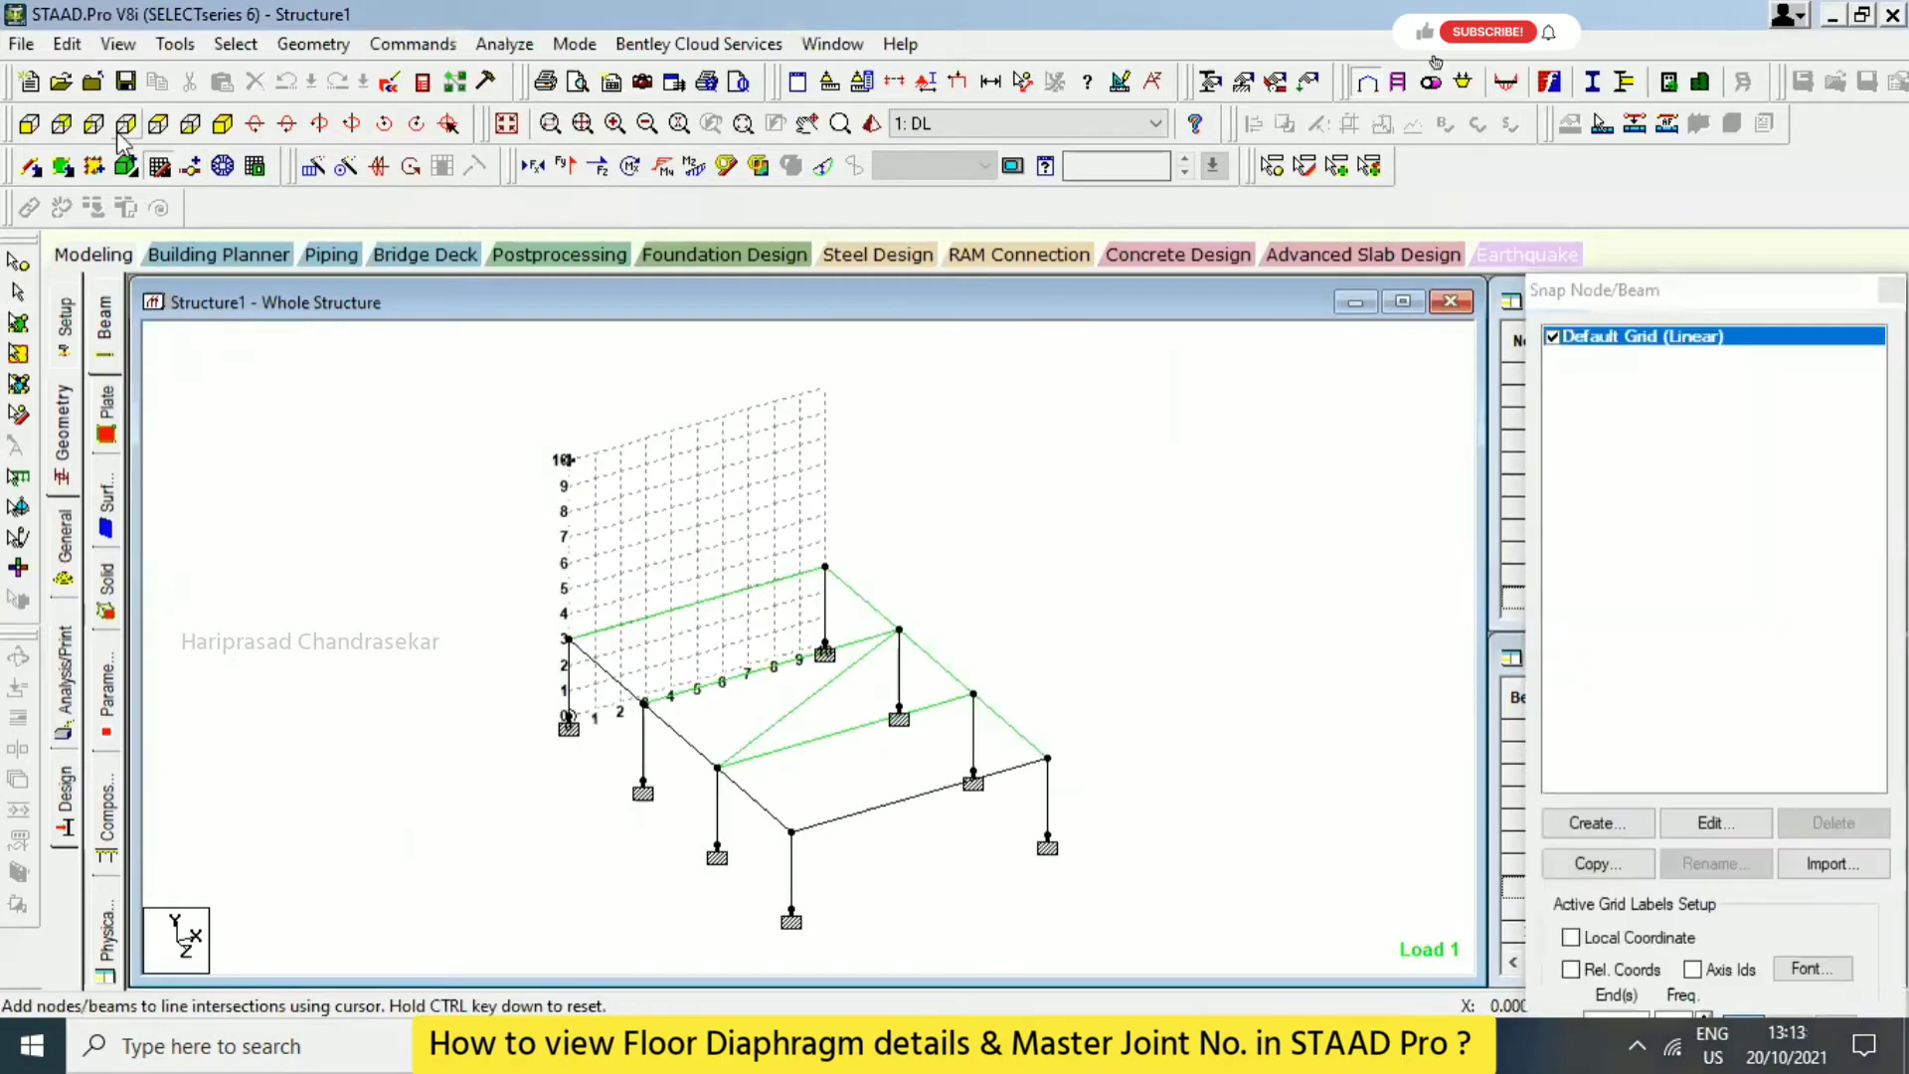
{"action": "left_click", "coordinate": [29, 126]}
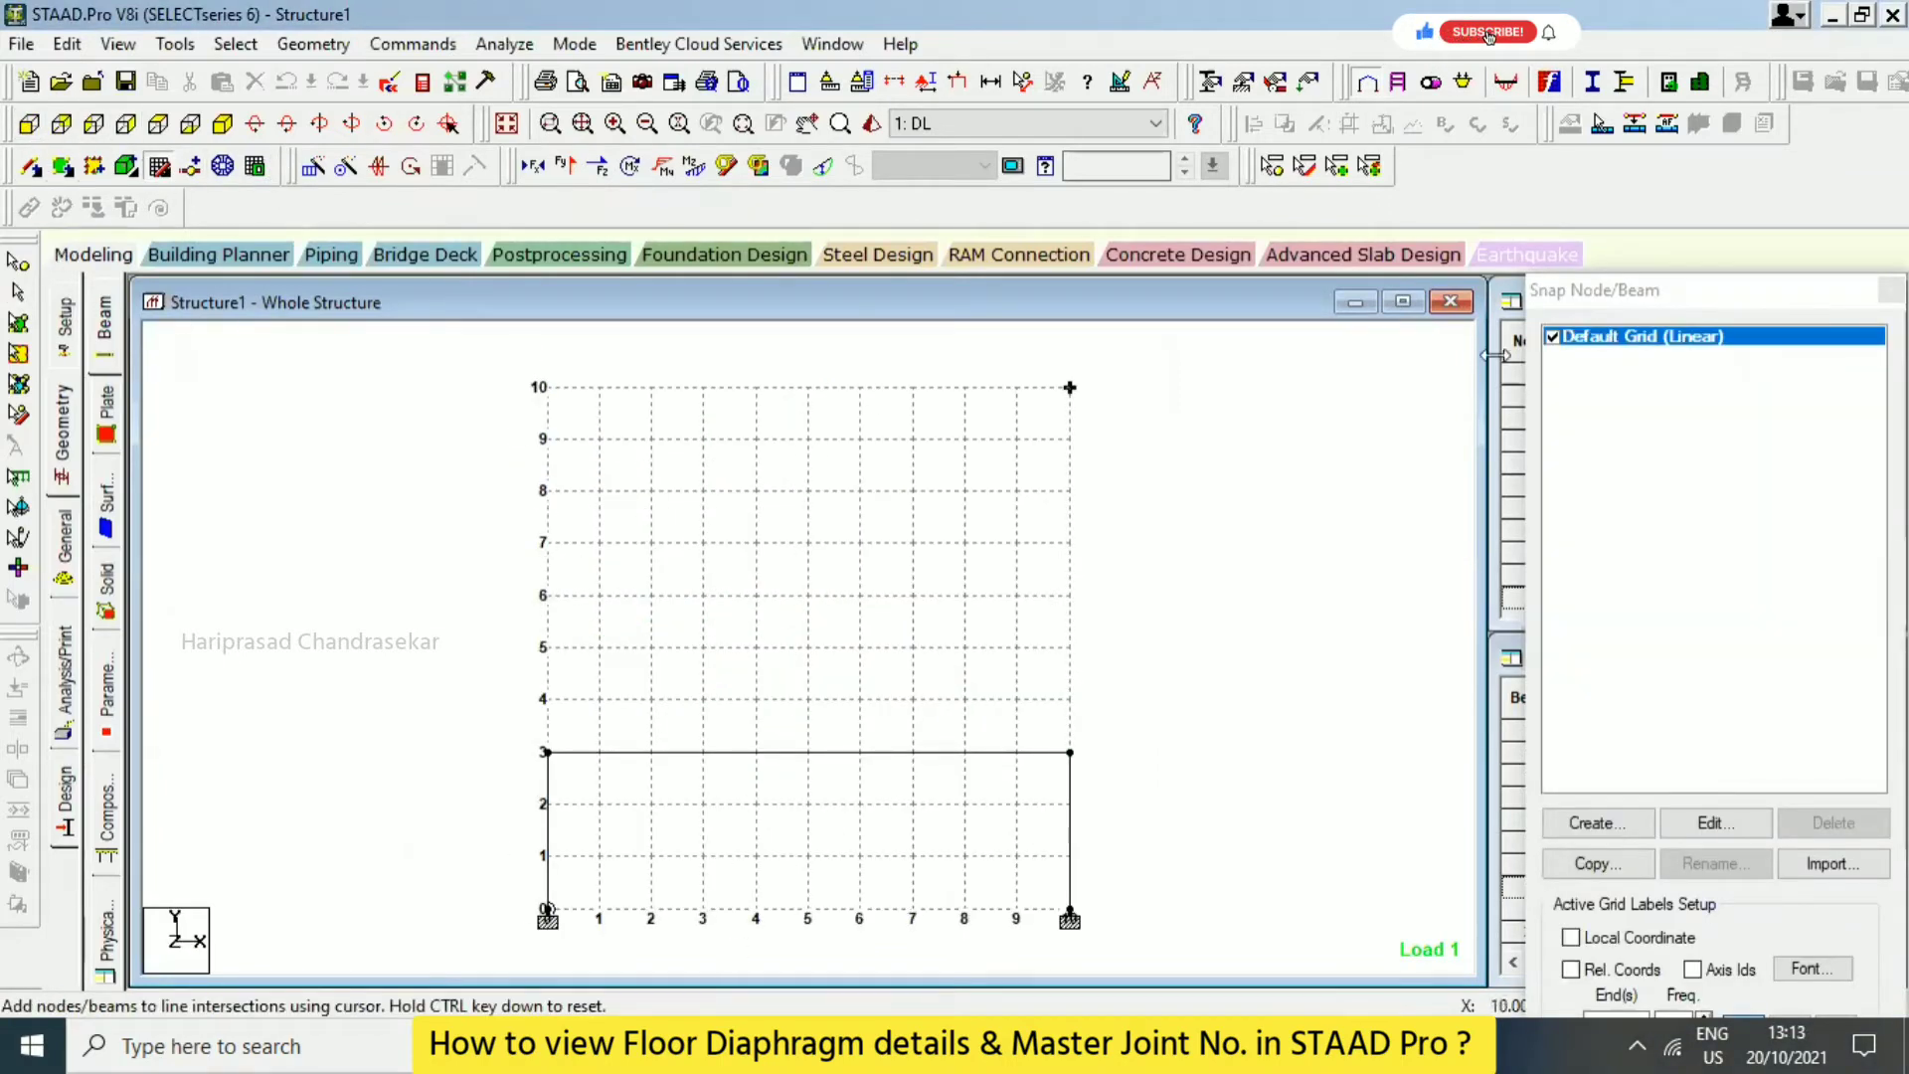
{"action": "left_click", "coordinate": [54, 453]}
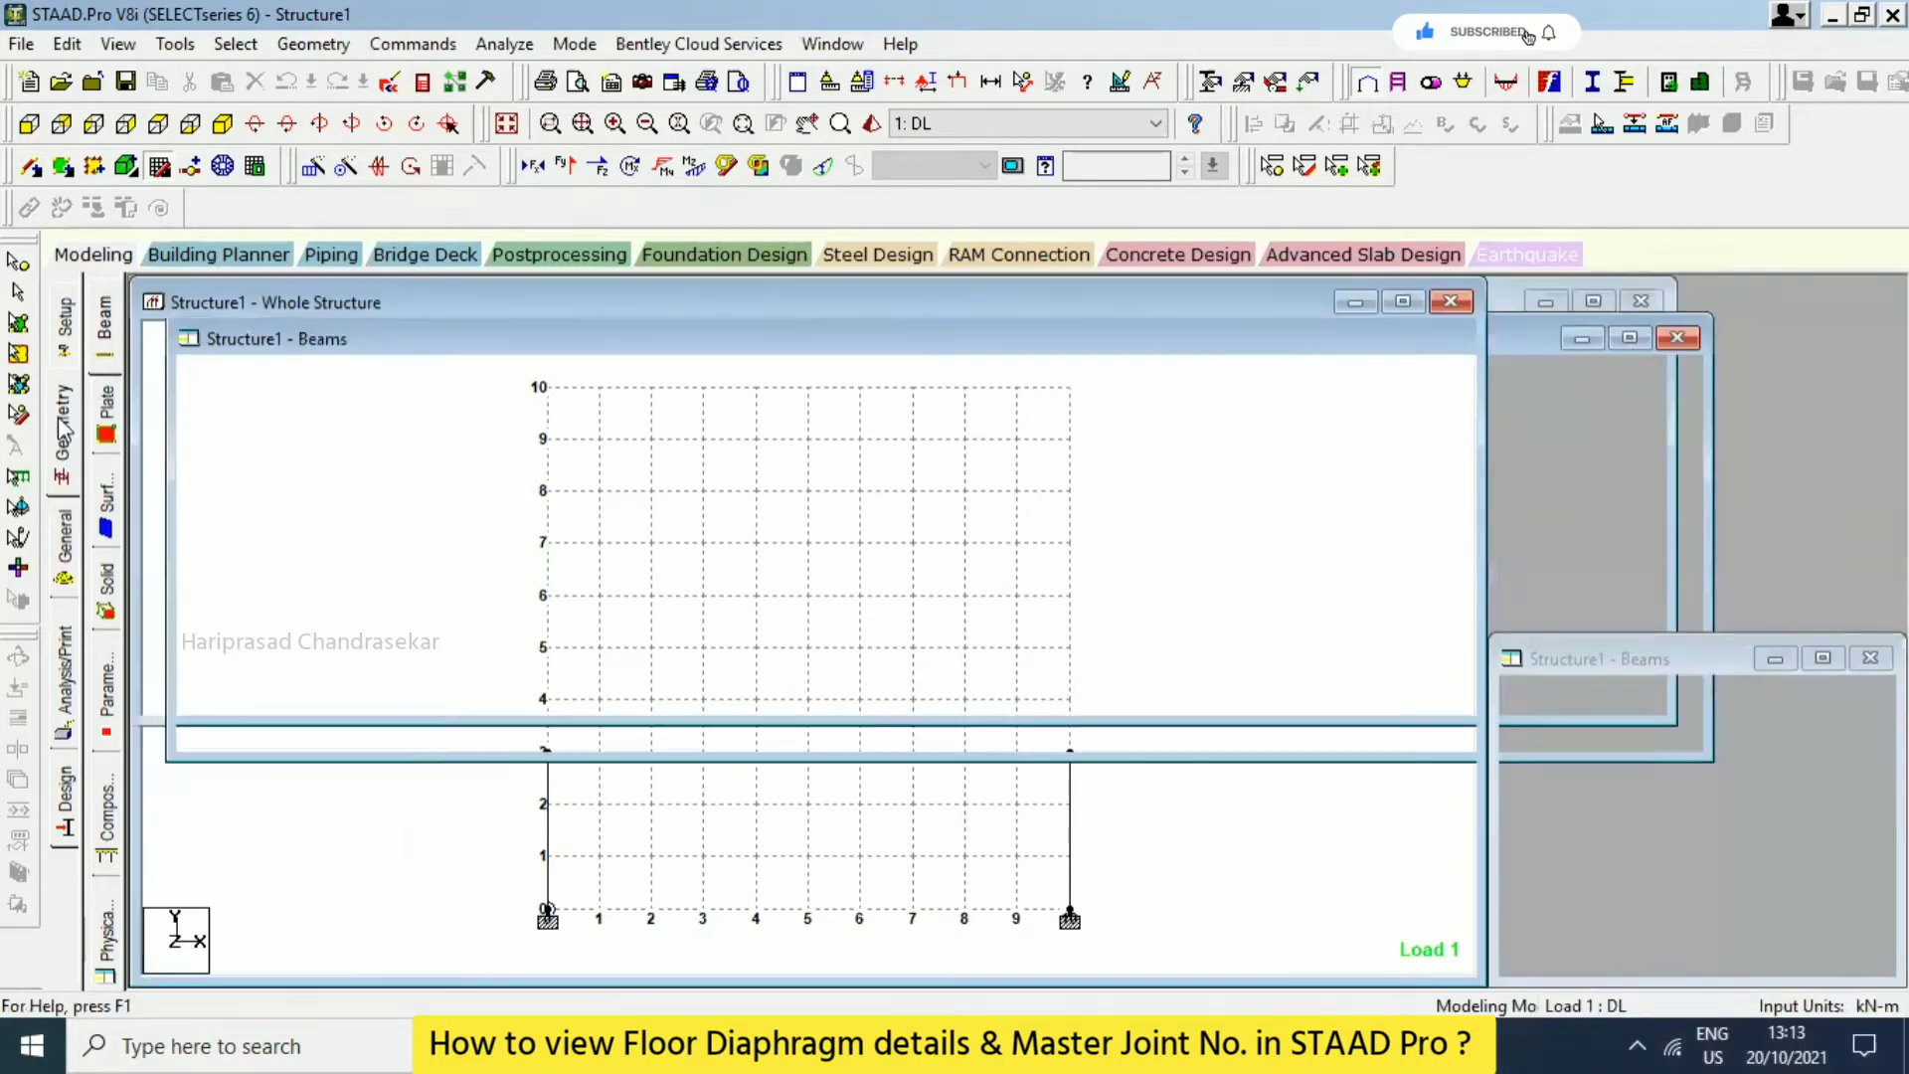
Add node 17 at X 5, Y 3, Z 7.5 m in the Nodes table, allowing the existing result files to be deleted.
{"action": "left_click_drag", "start_coordinate": [1881, 514], "coordinate": [1880, 514]}
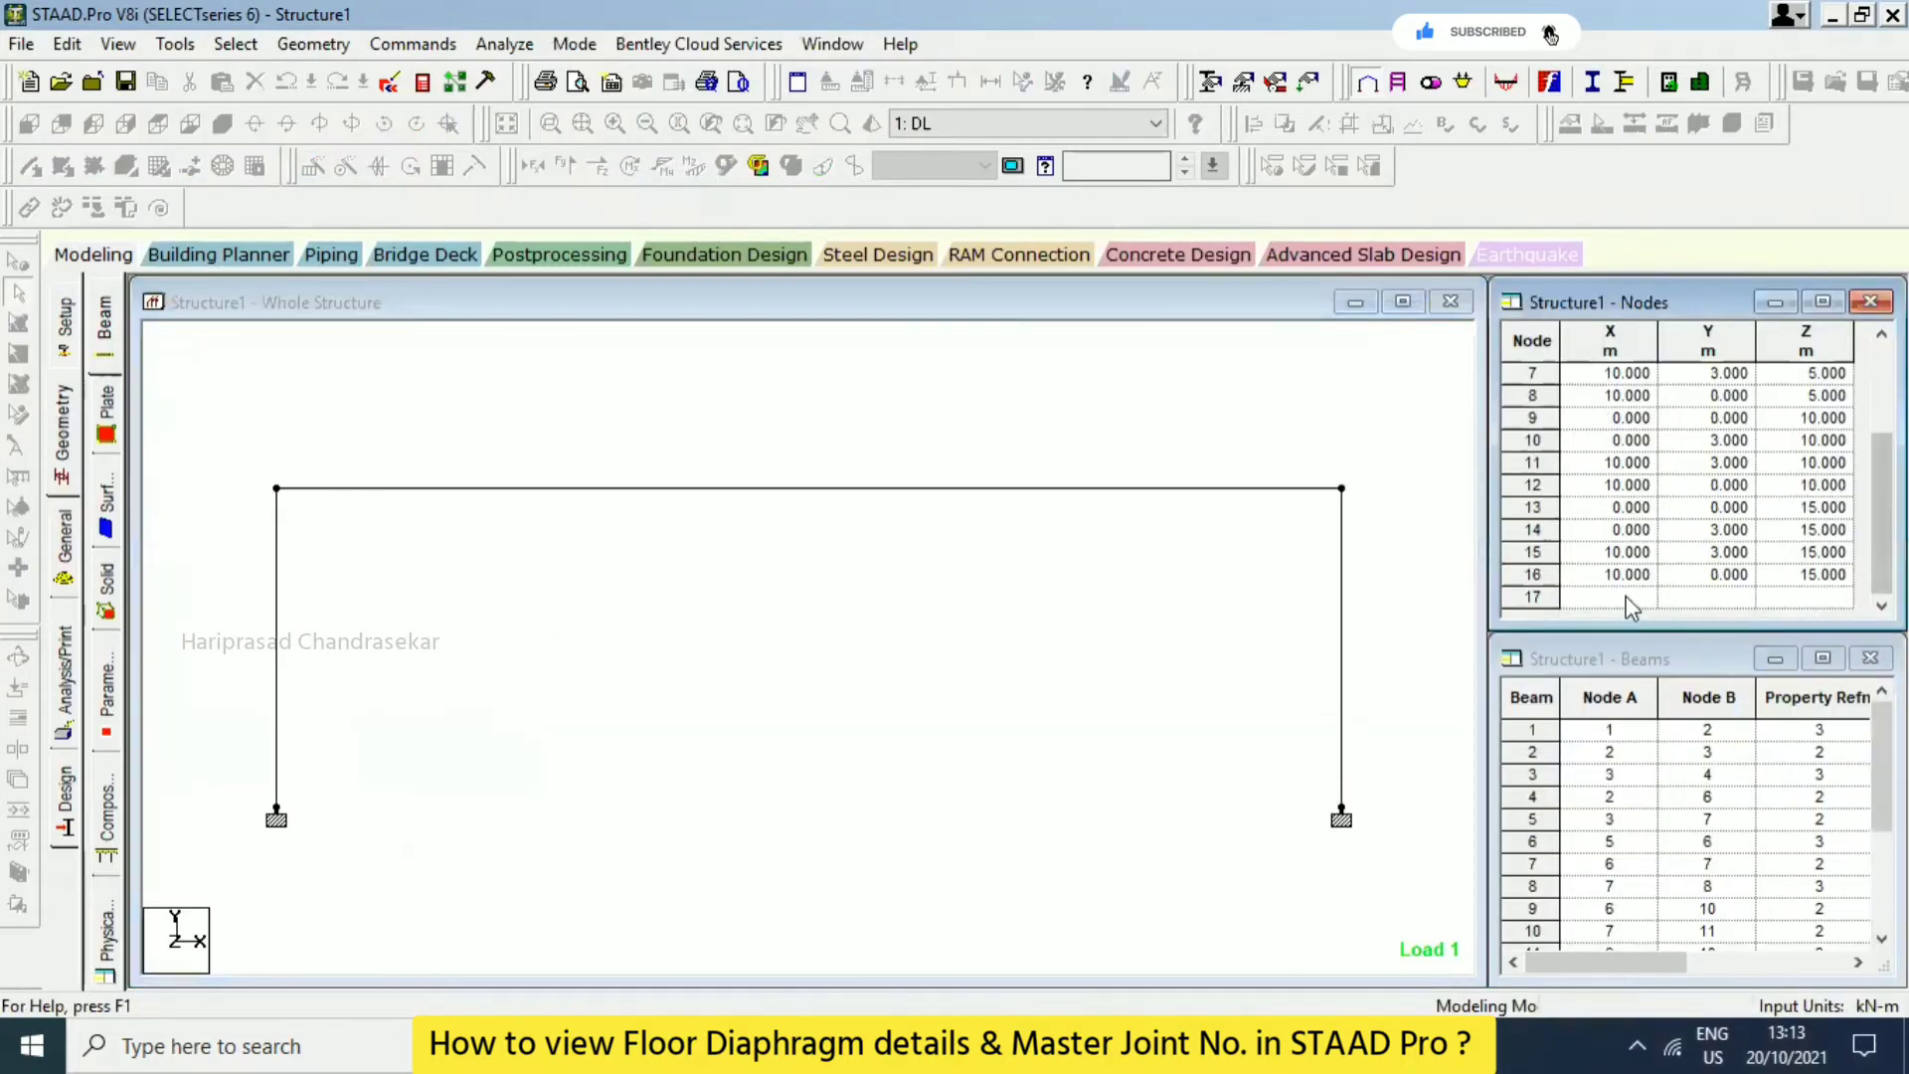
{"action": "left_click", "coordinate": [1623, 597]}
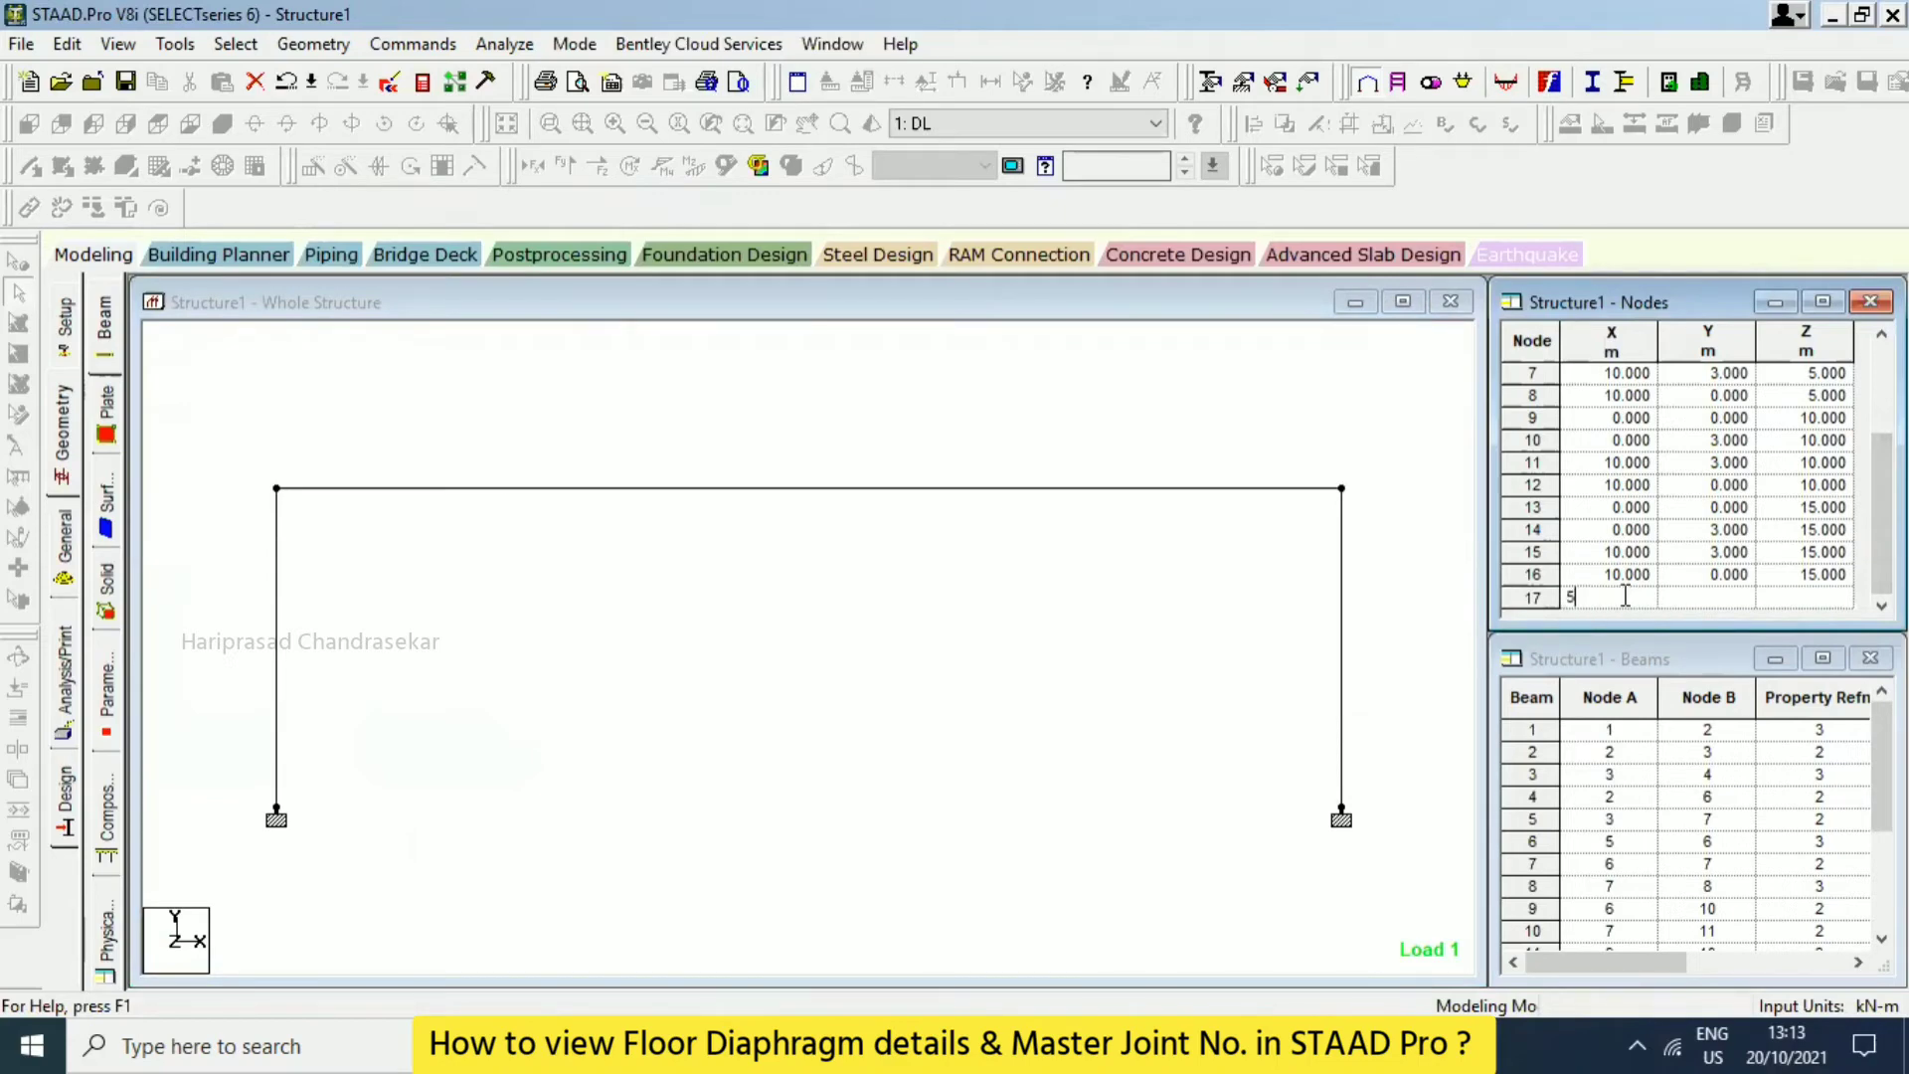
{"action": "type", "text": "5"}
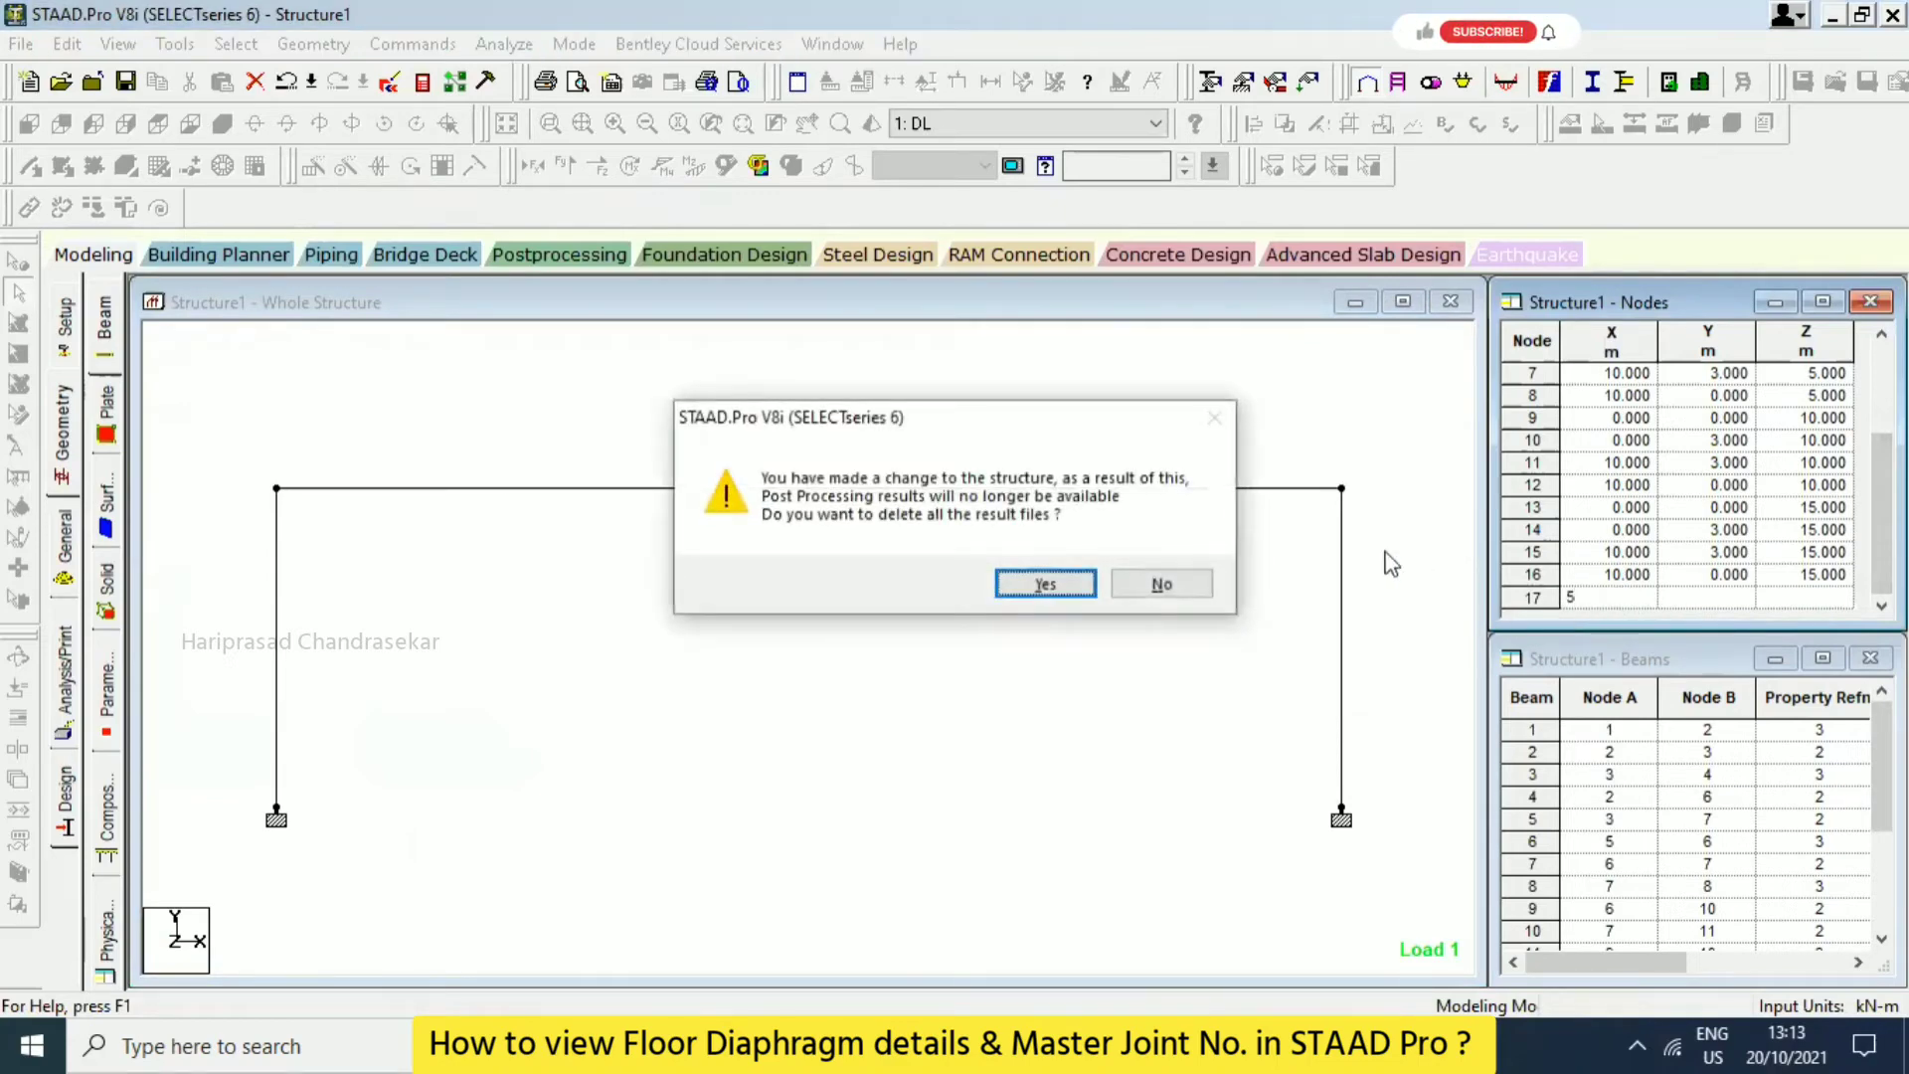
{"action": "left_click", "coordinate": [1045, 584]}
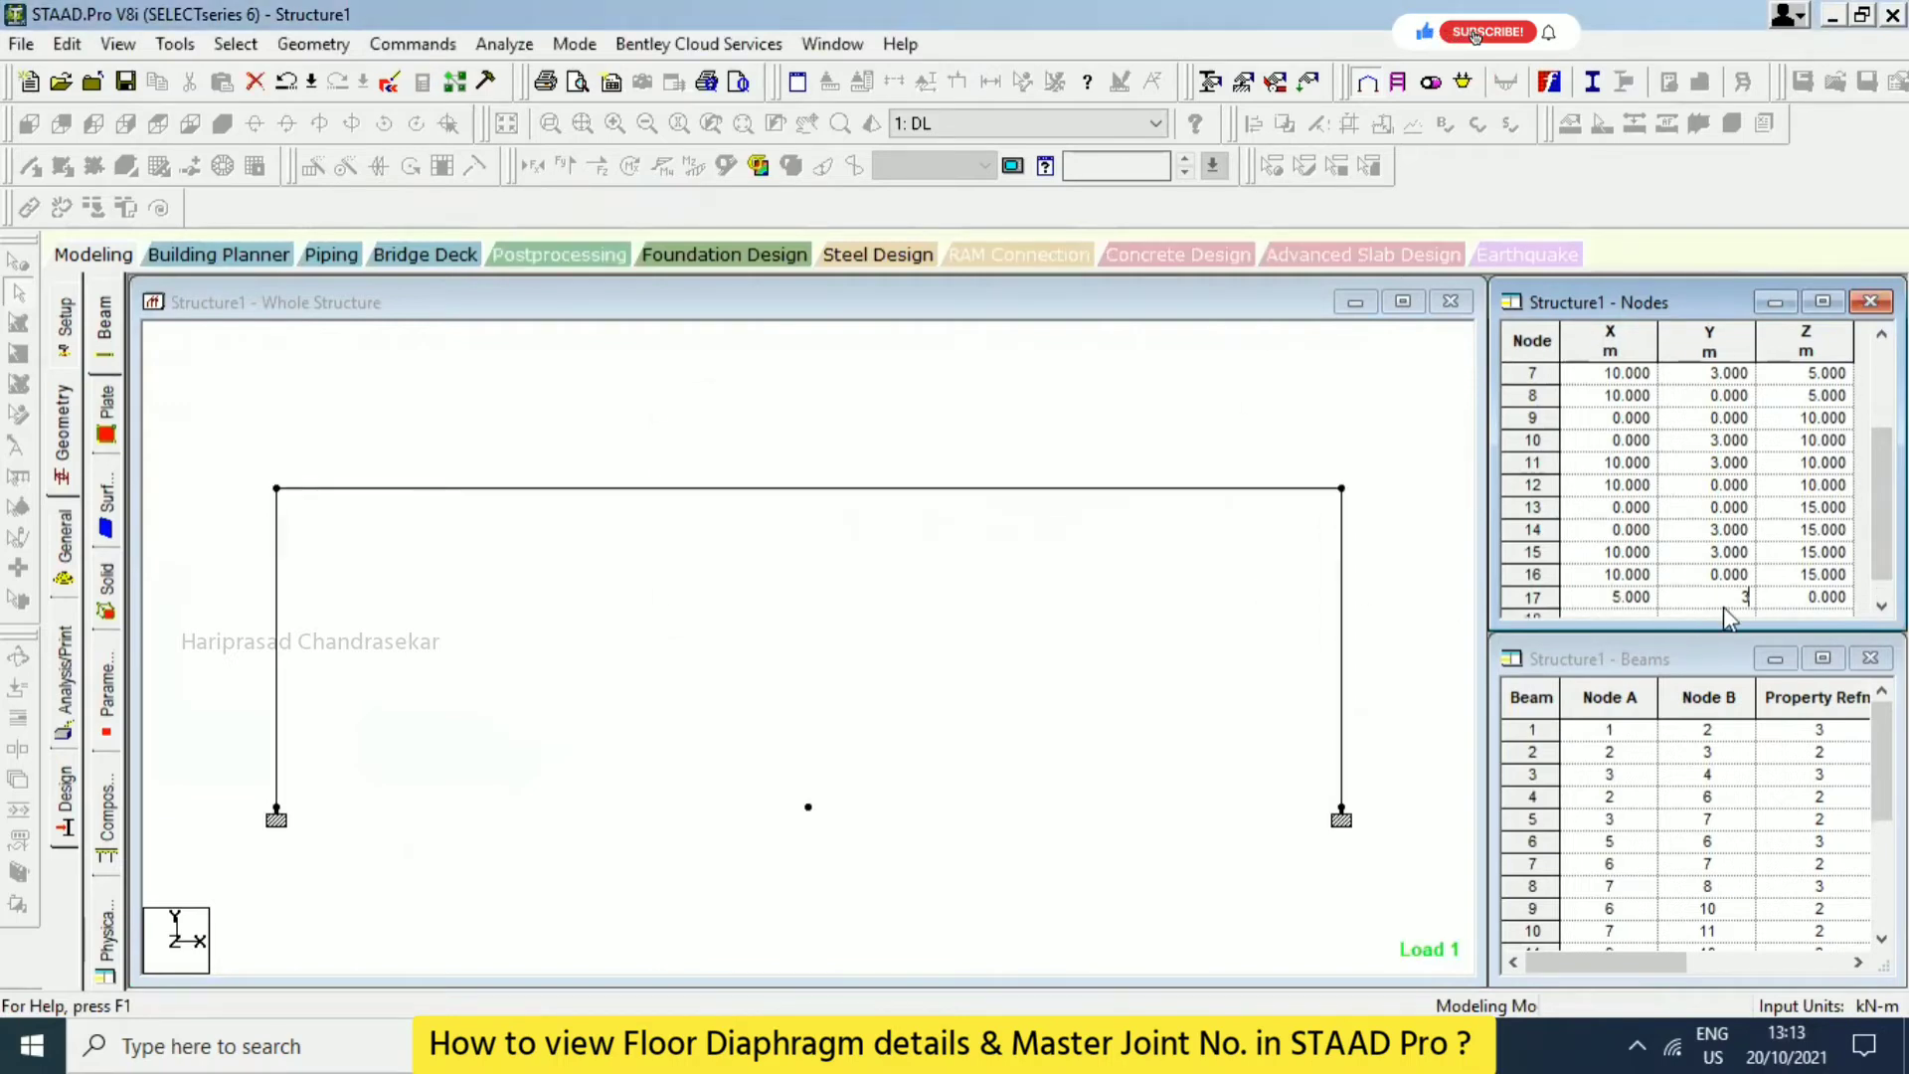
{"action": "type", "text": "3"}
{"action": "left_click", "coordinate": [1802, 599]}
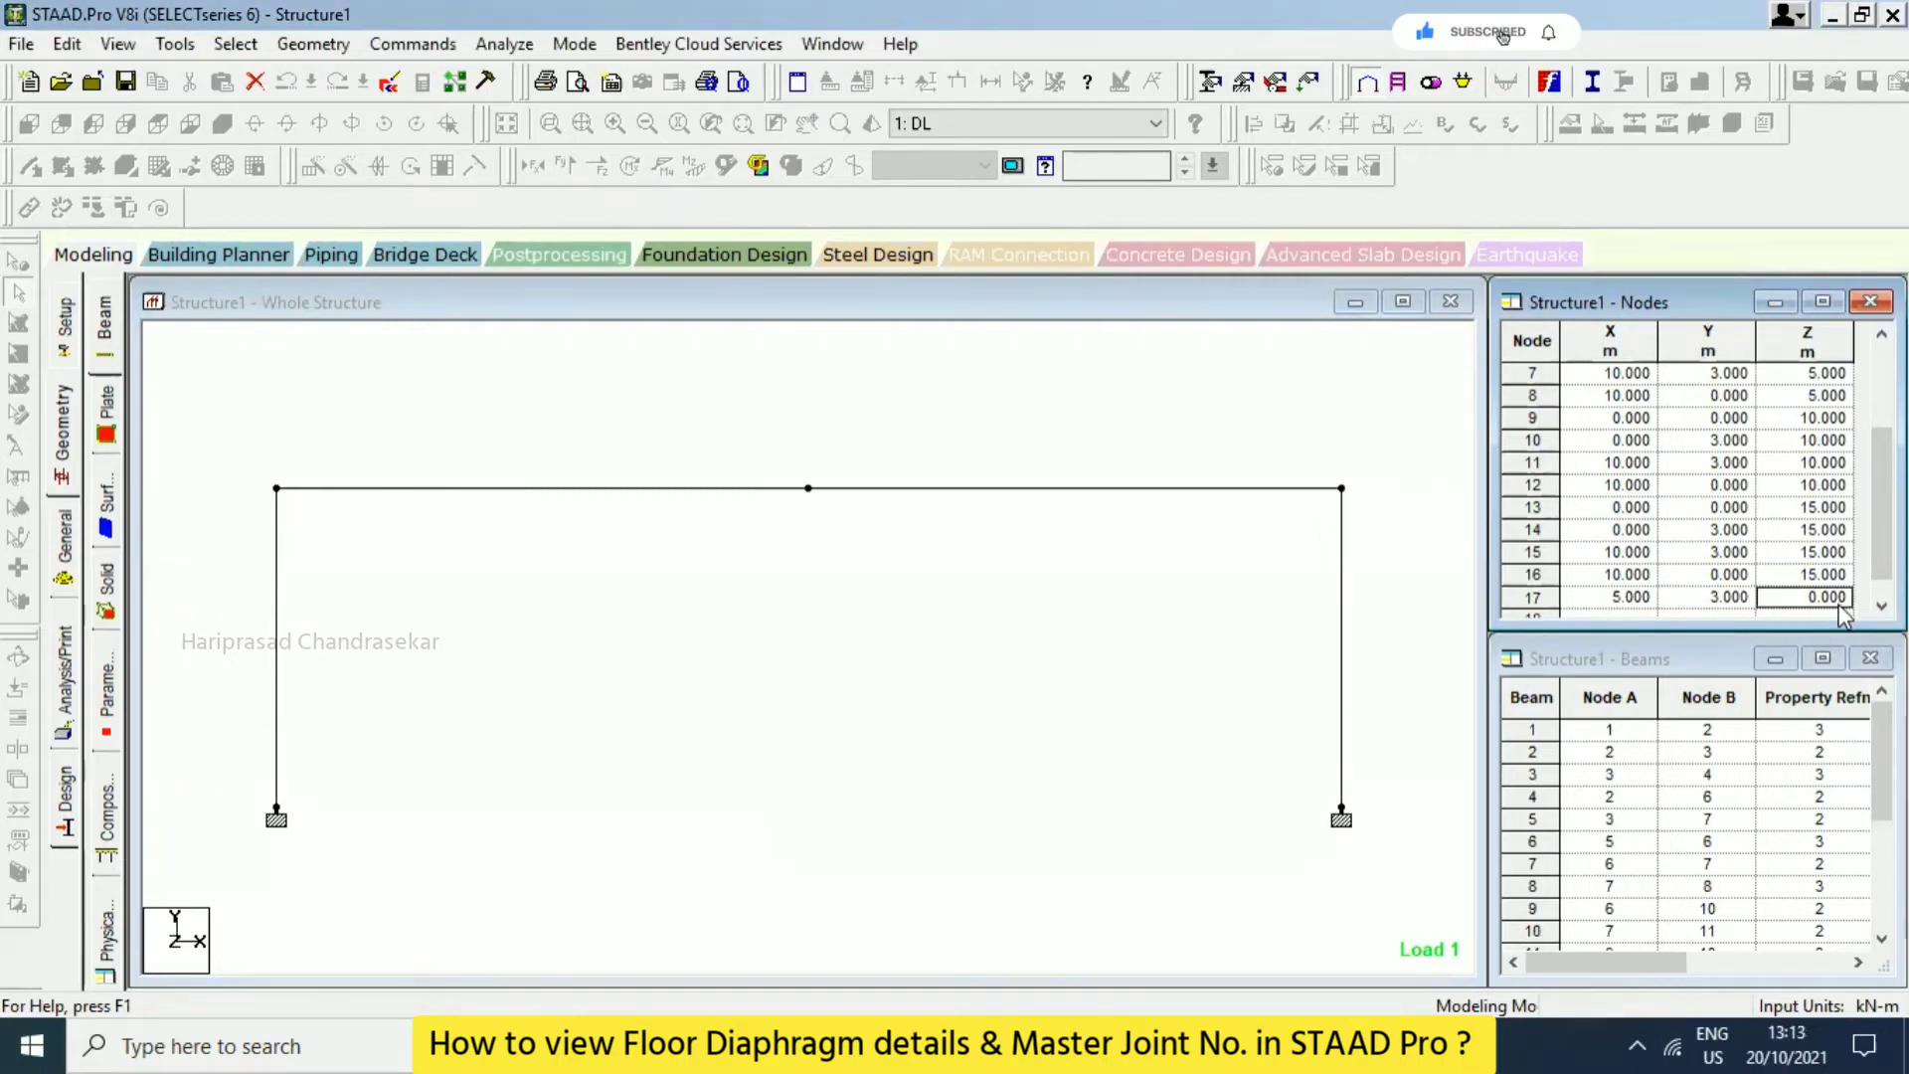
{"action": "key", "text": "BackSpace"}
{"action": "type", "text": "7.5"}
{"action": "key", "text": "Return"}
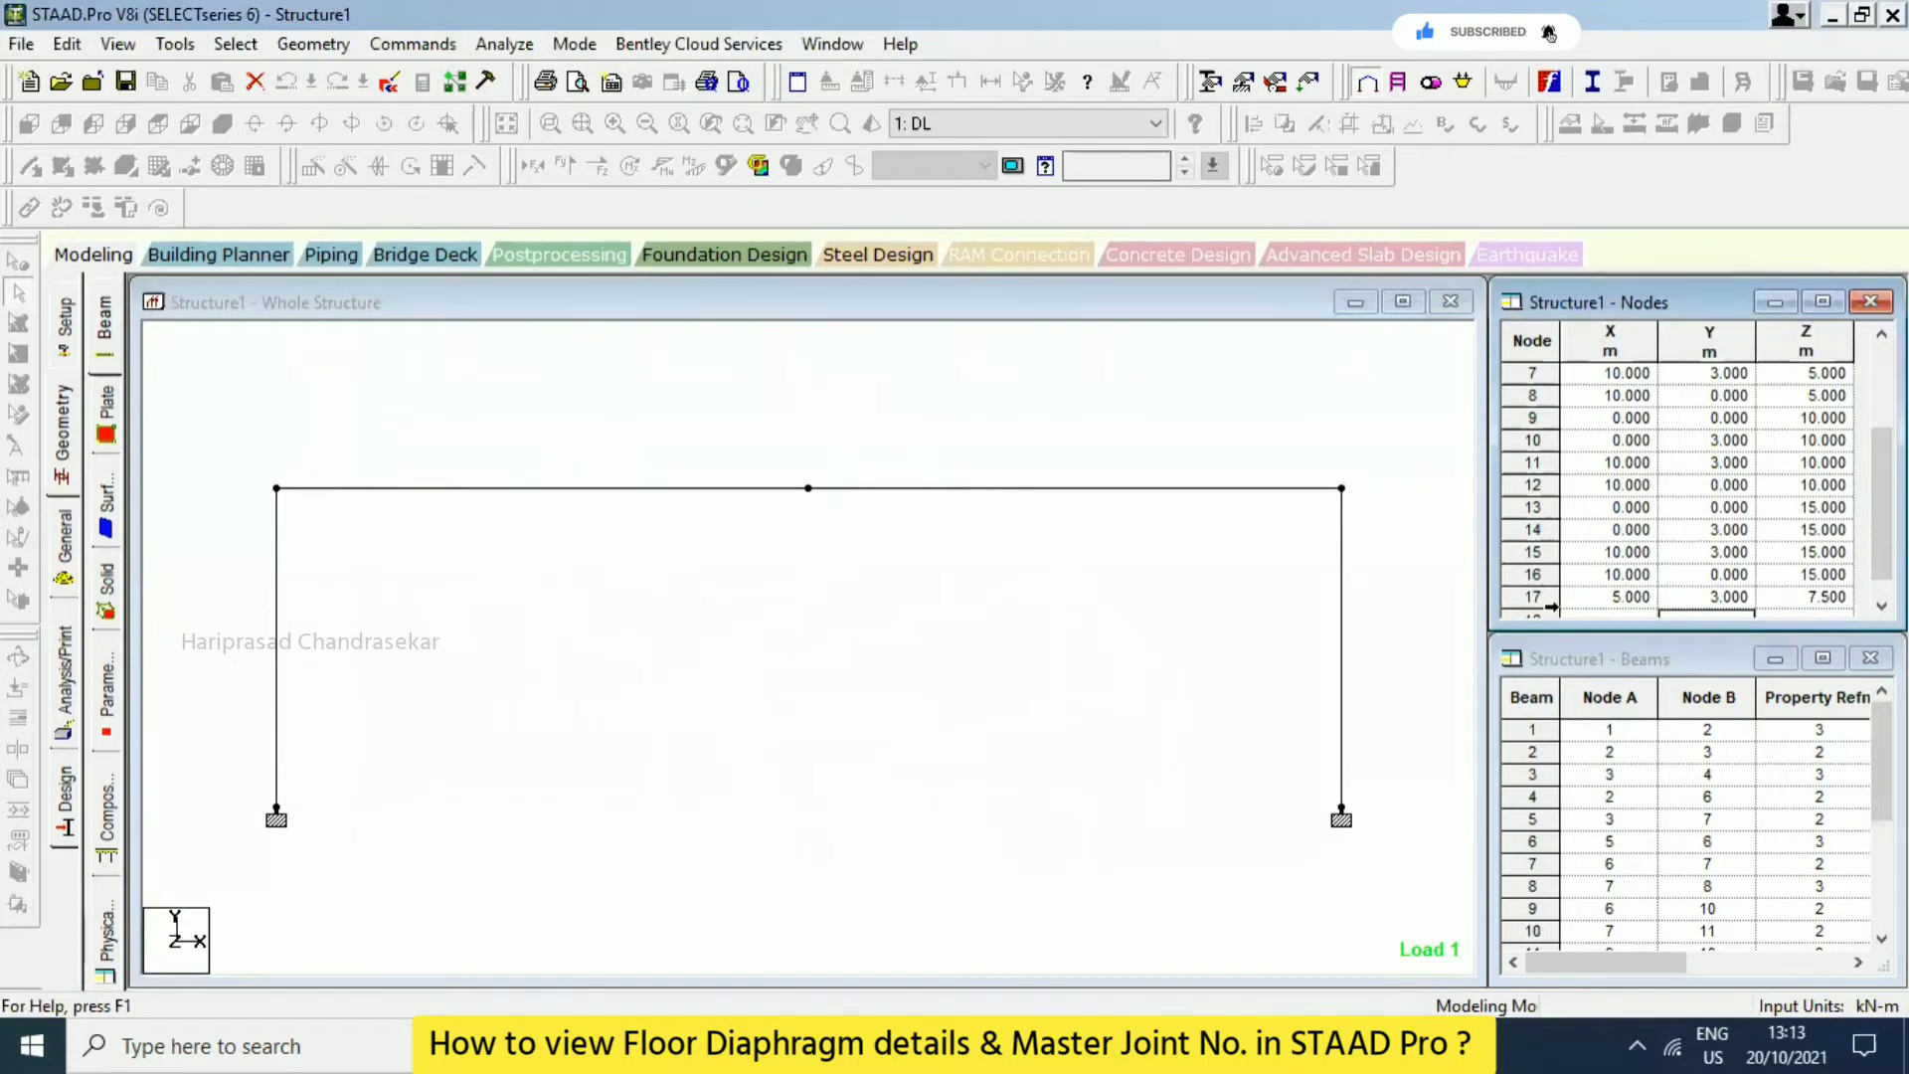
Highlight node 17 from the Nodes table and check its position on the floor in the isometric view.
{"action": "left_click", "coordinate": [1687, 604]}
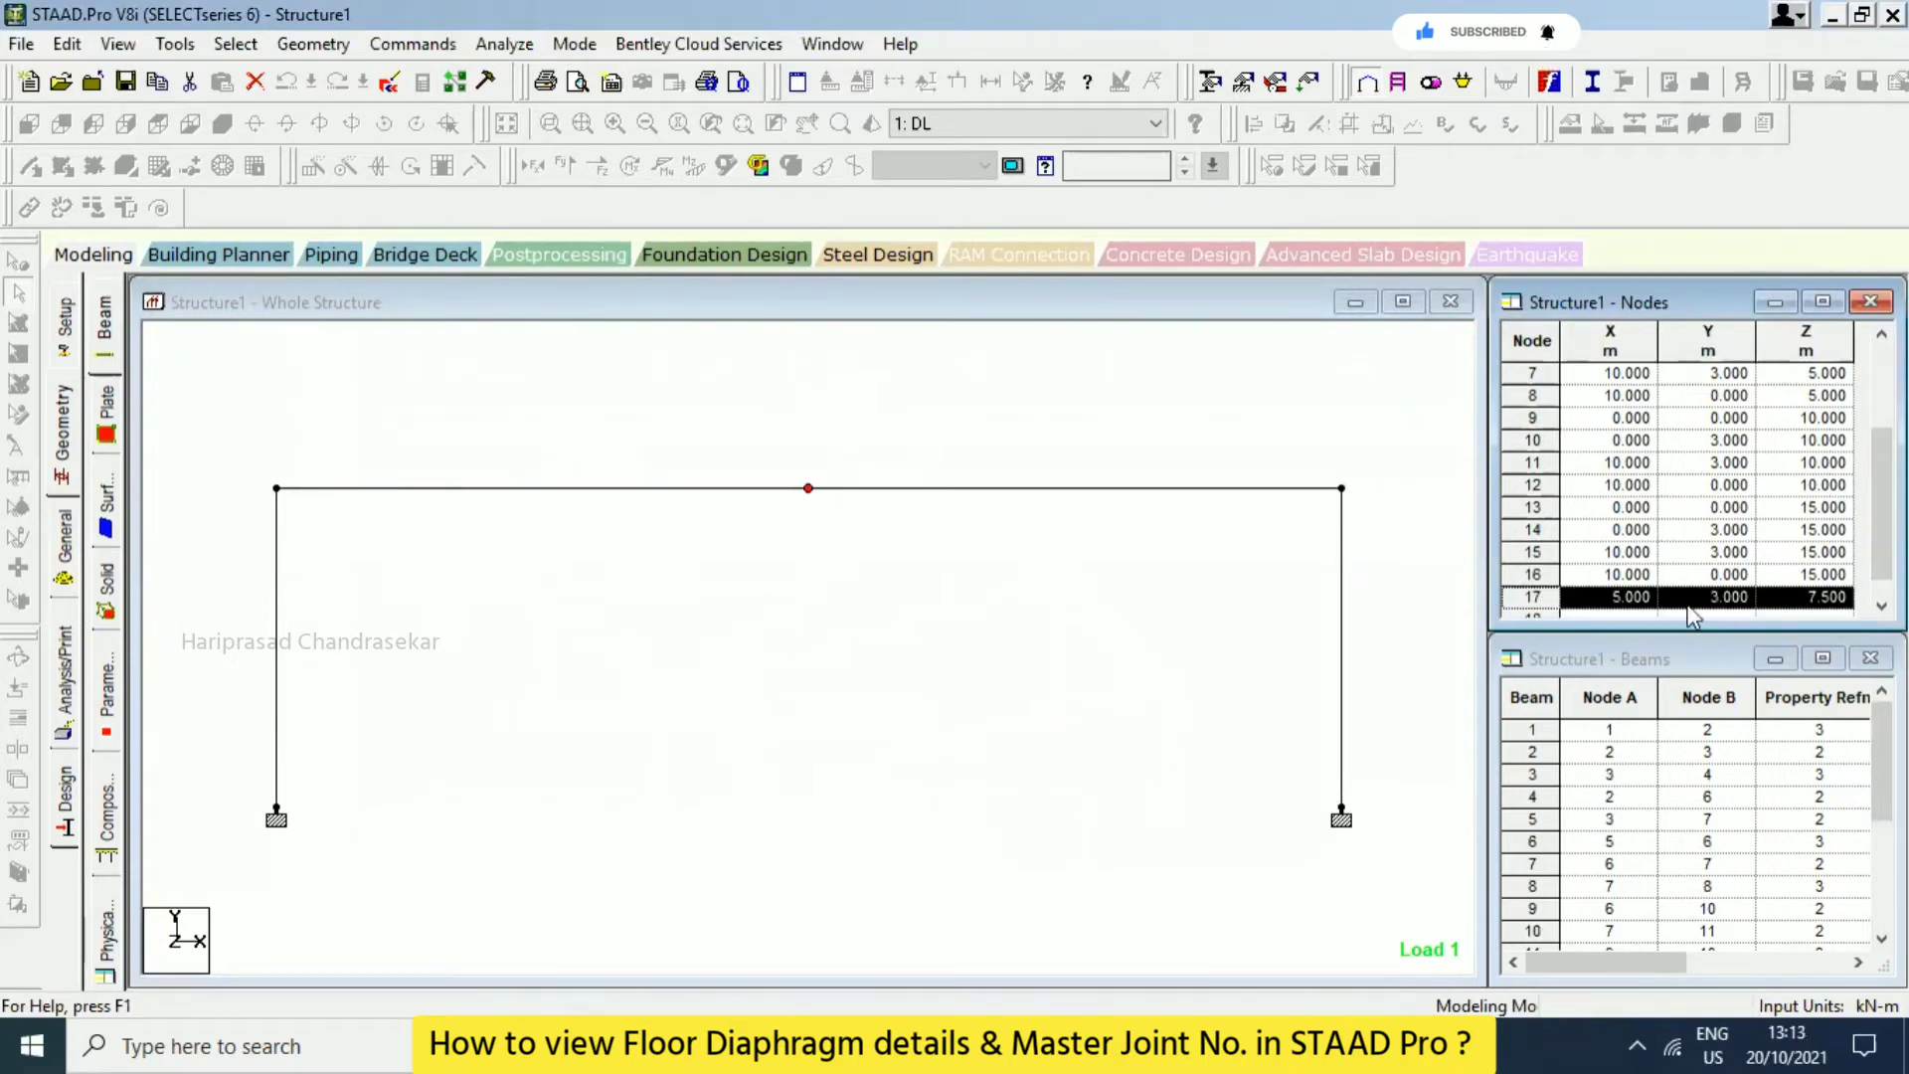
{"action": "left_click", "coordinate": [423, 385]}
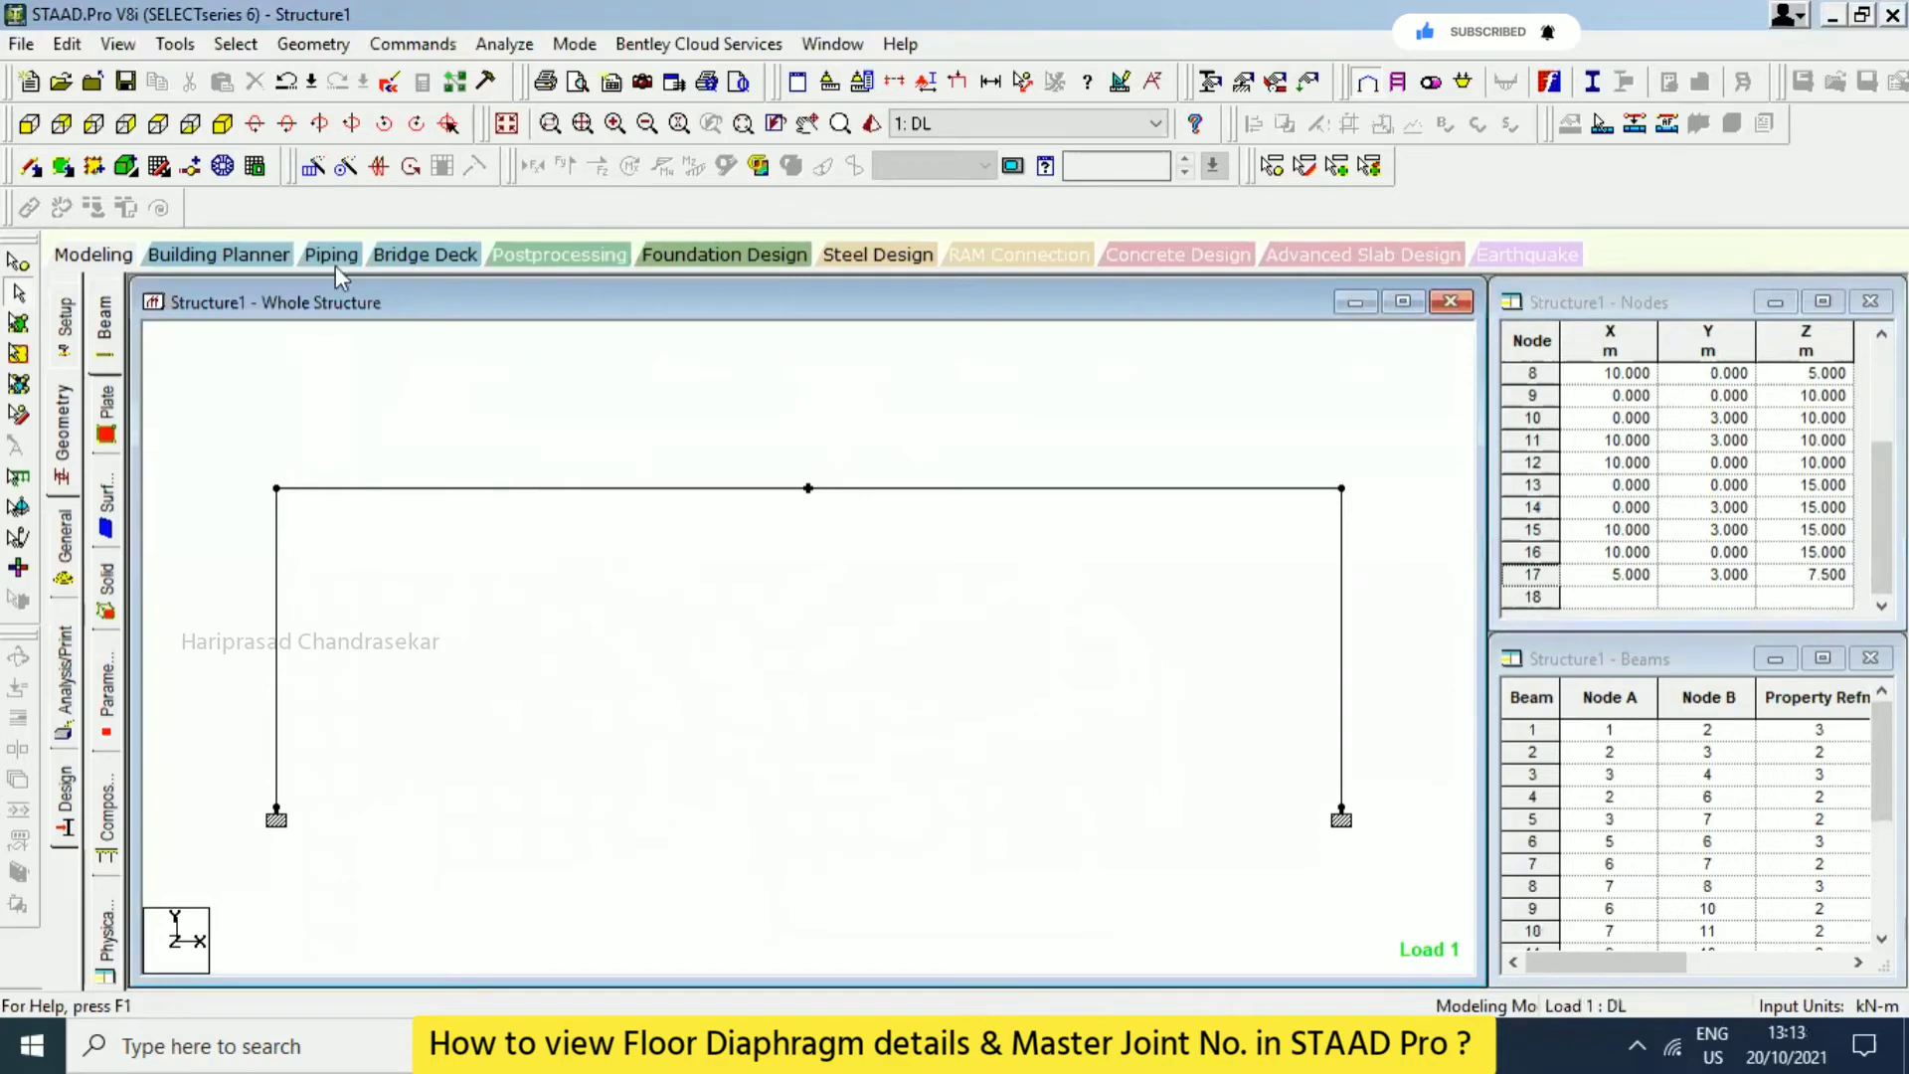
{"action": "left_click", "coordinate": [222, 123]}
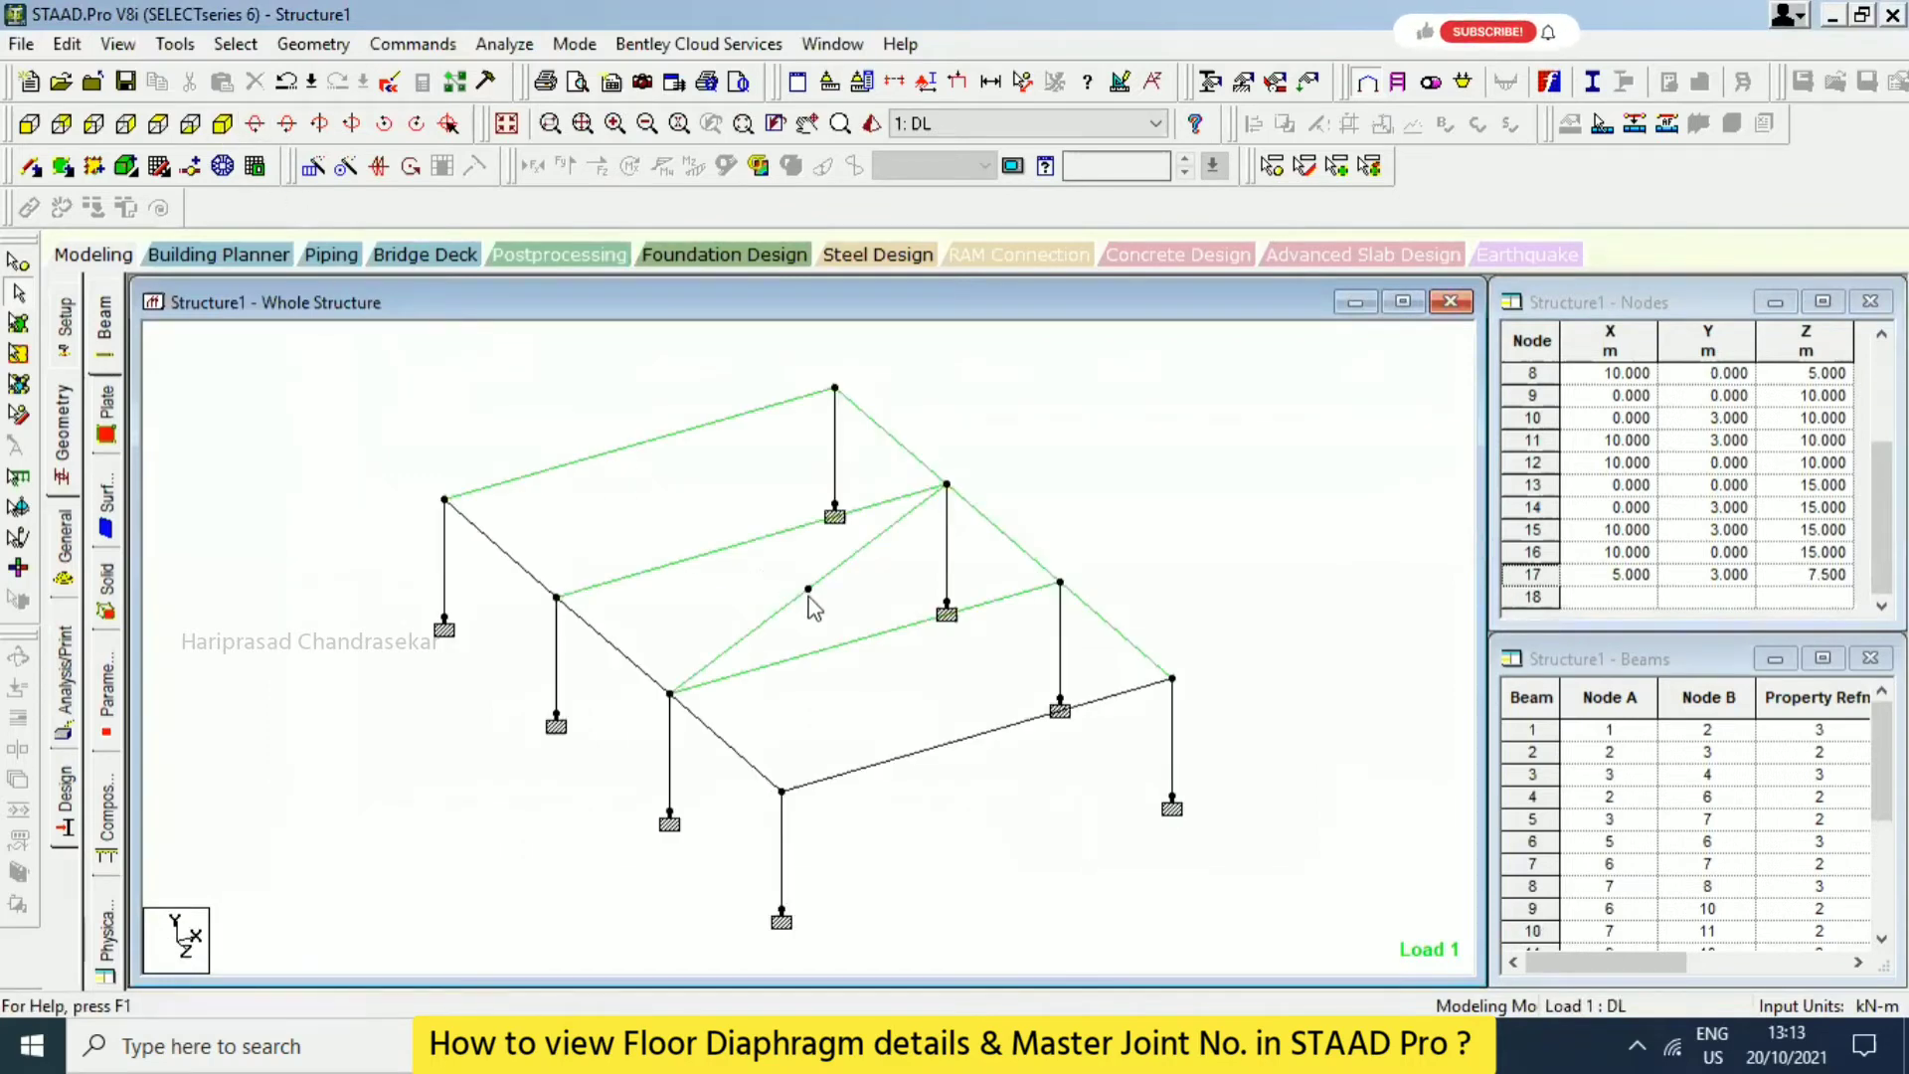
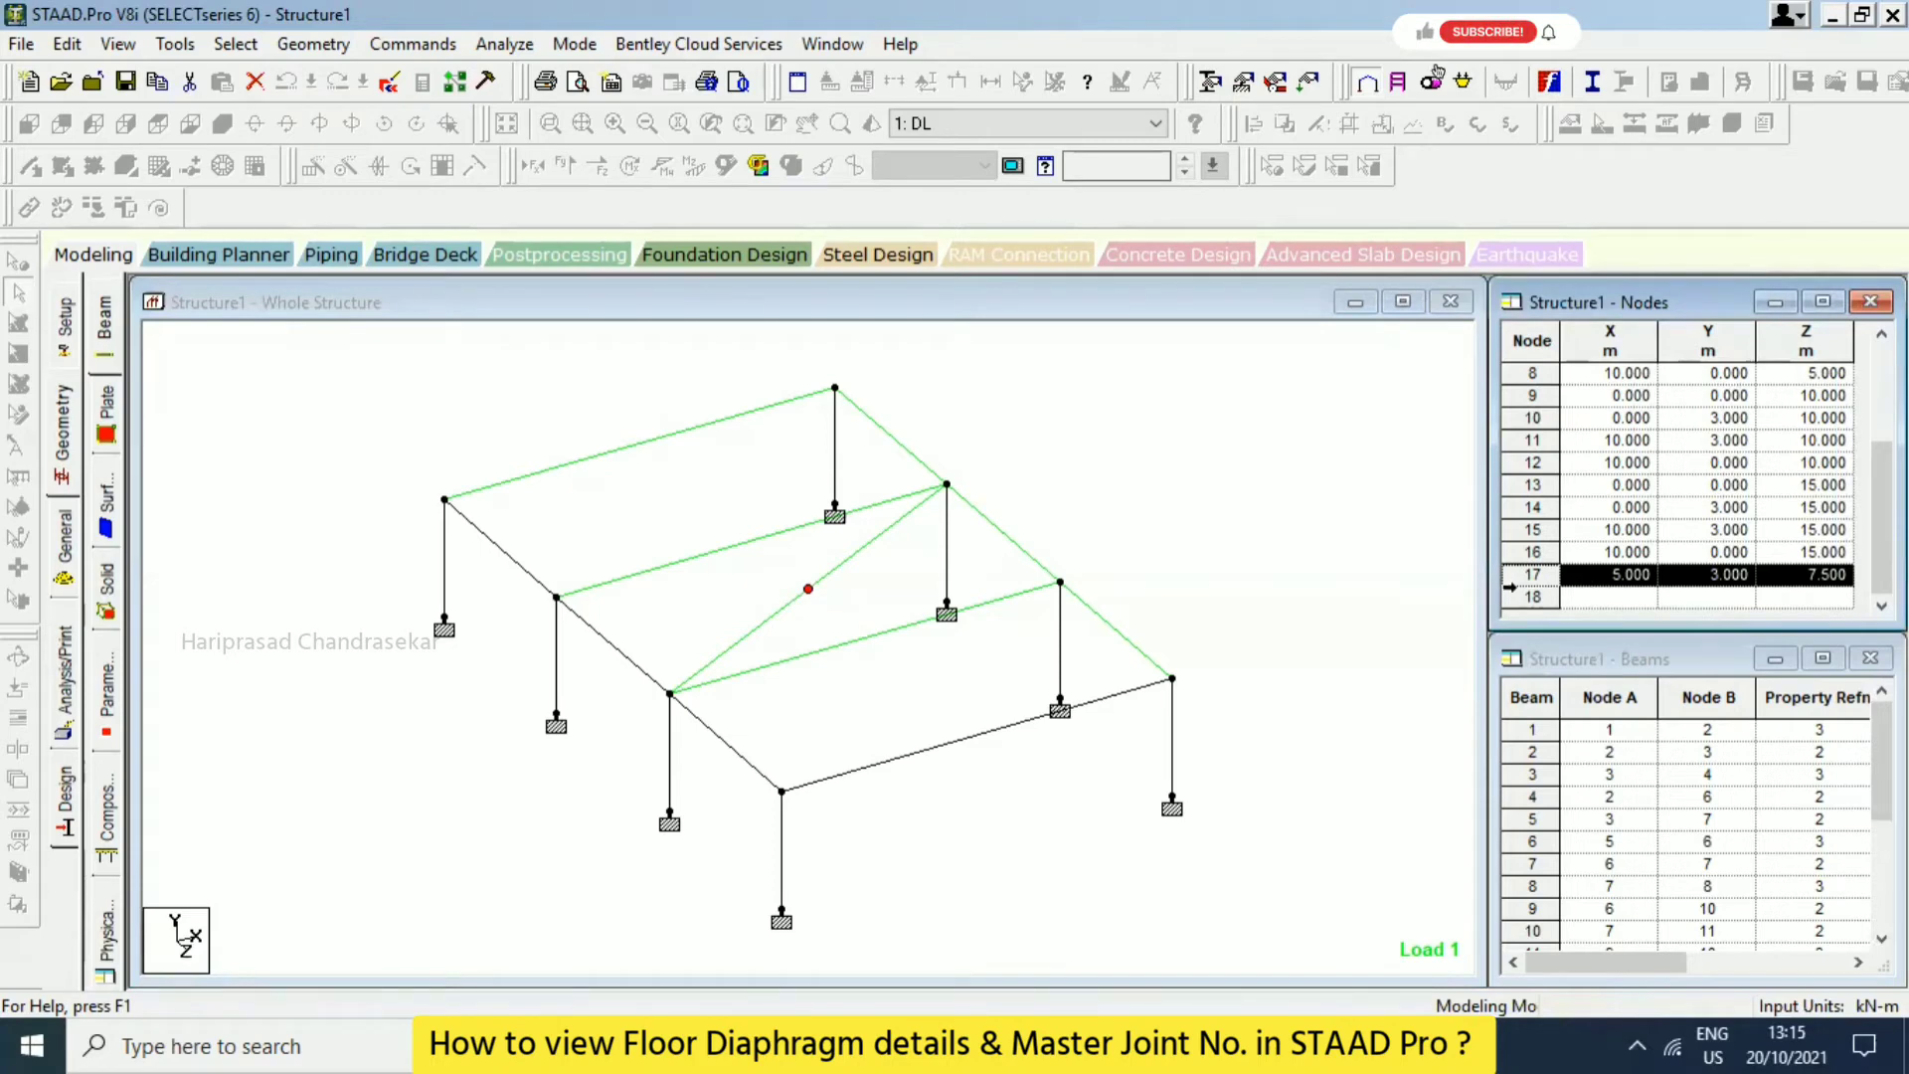
Delete node 17 from the model and run the analysis, saving the modified structure.
{"action": "key", "text": "Delete"}
{"action": "left_click", "coordinate": [1051, 585]}
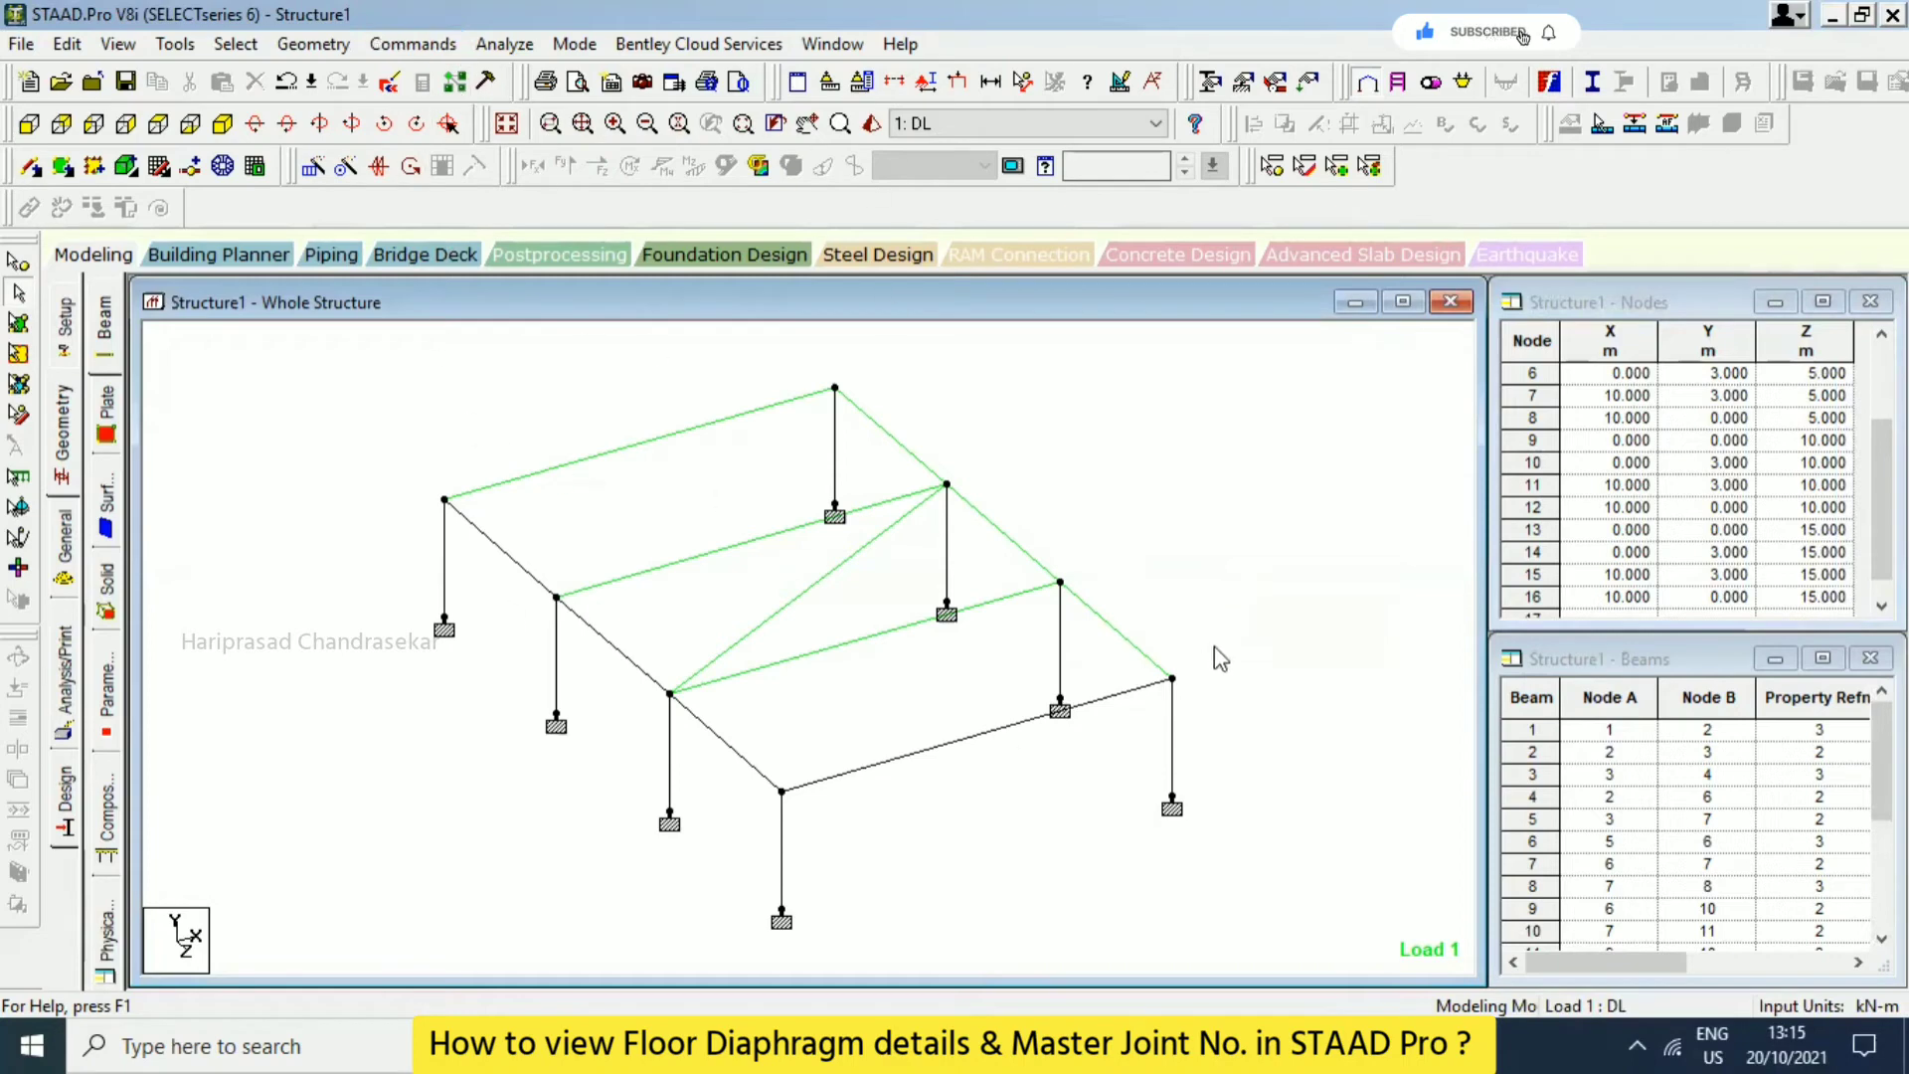
{"action": "left_click", "coordinate": [504, 43]}
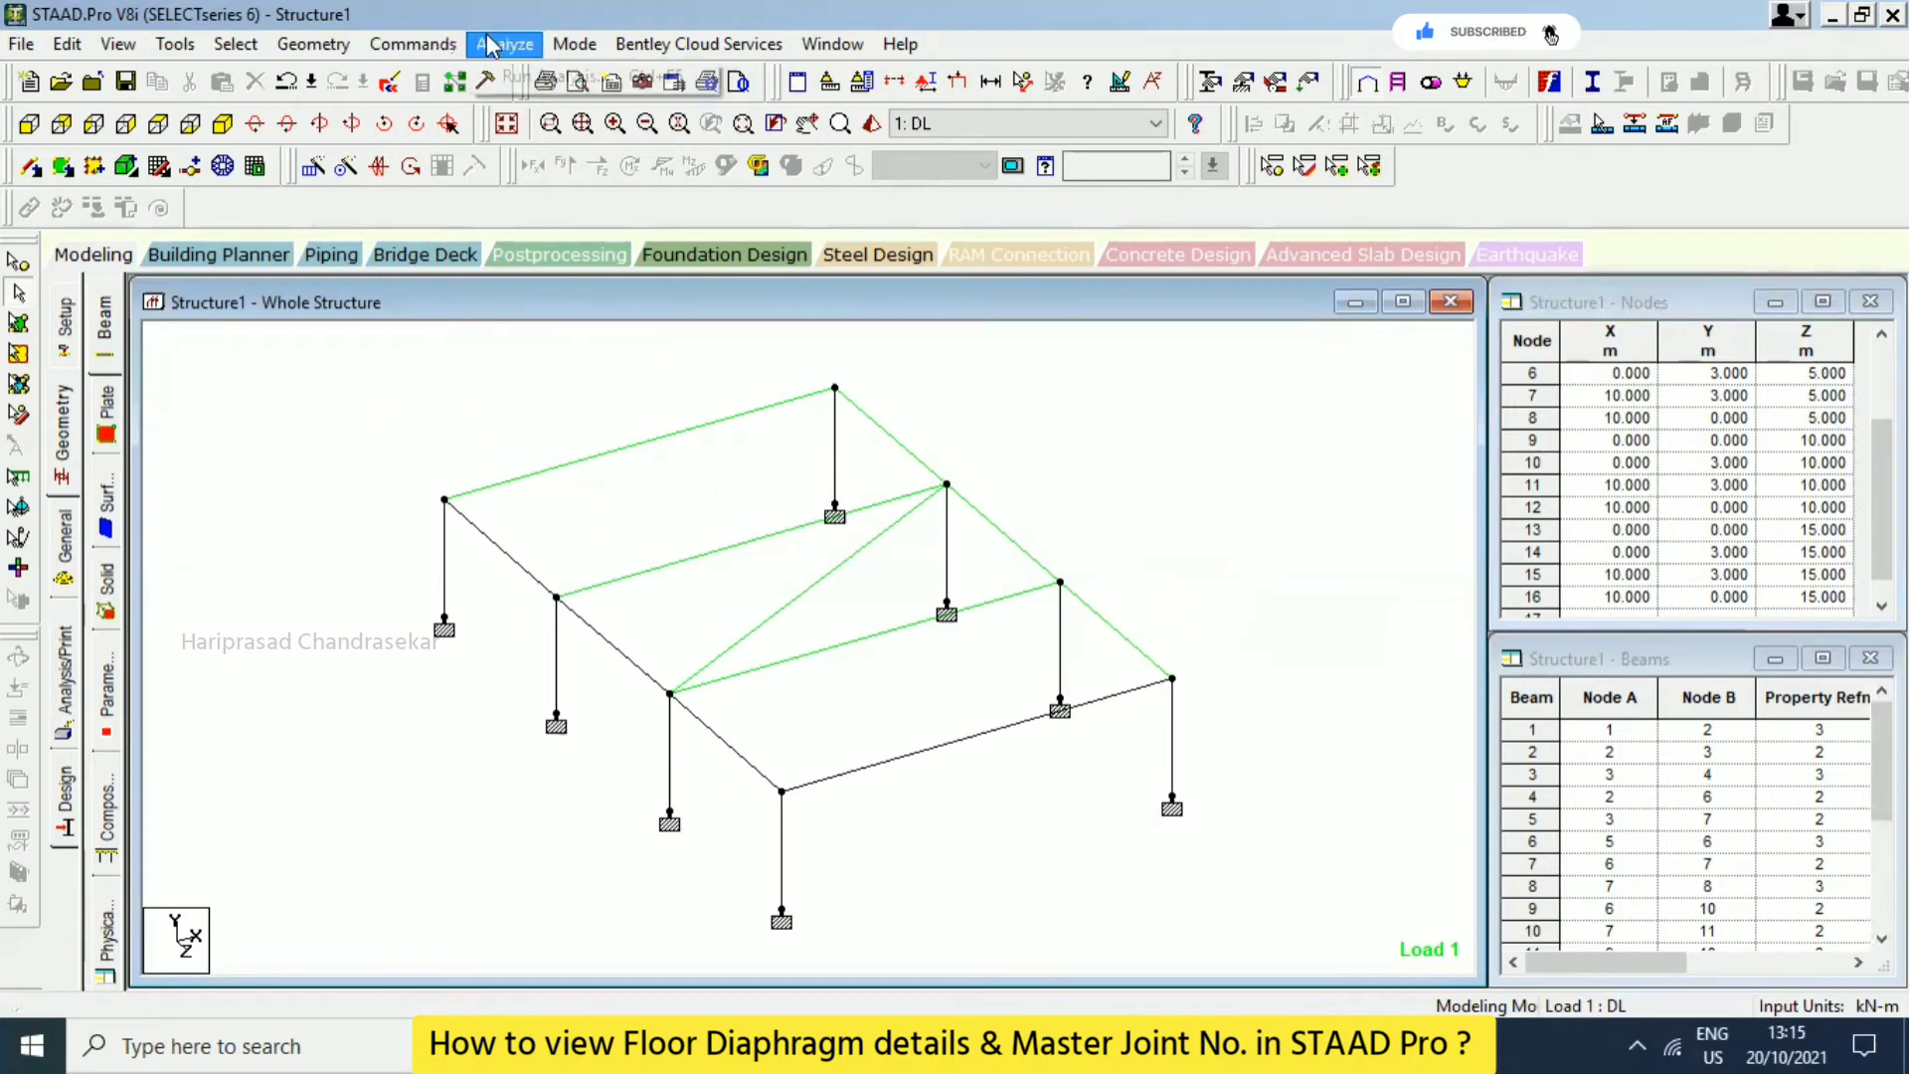
{"action": "left_click", "coordinate": [537, 81]}
{"action": "left_click", "coordinate": [782, 559]}
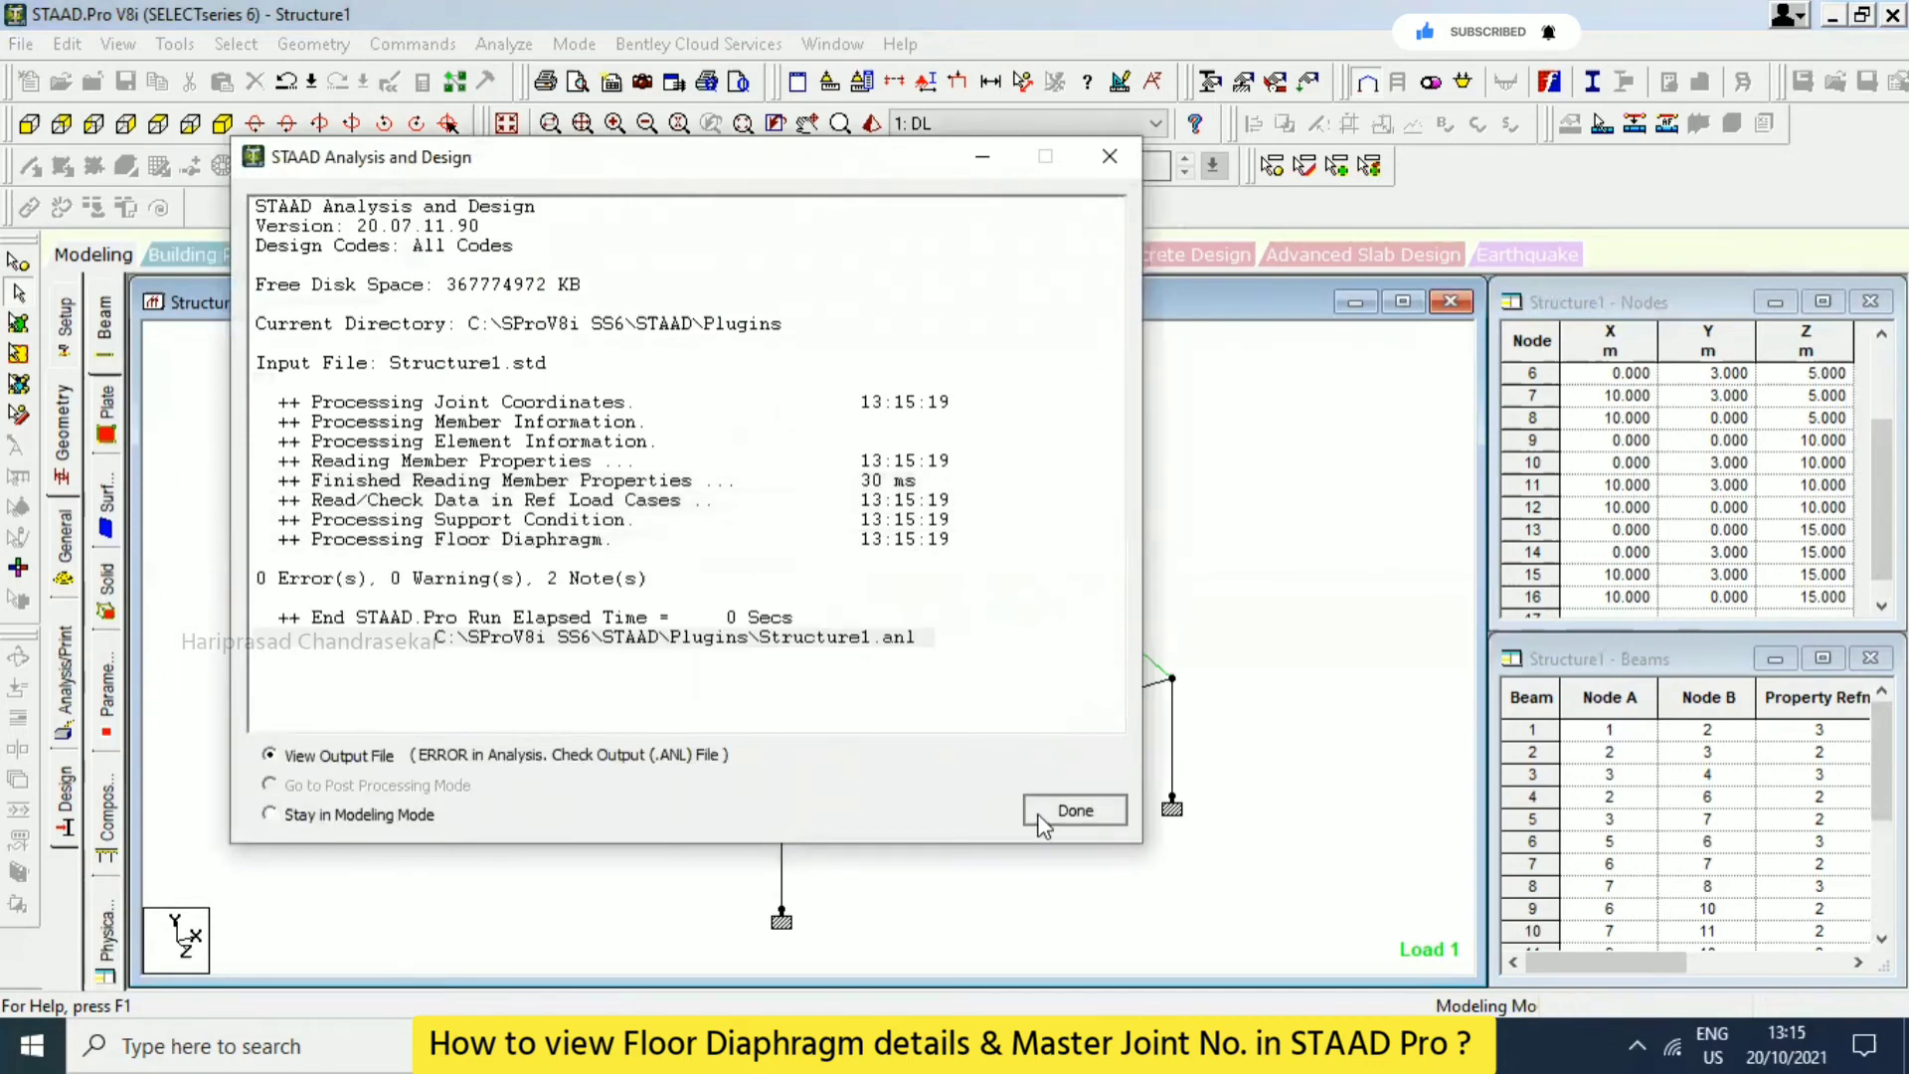
Read through the new analysis output file to its end for floor diaphragm results, and close it.
{"action": "left_click", "coordinate": [1072, 808]}
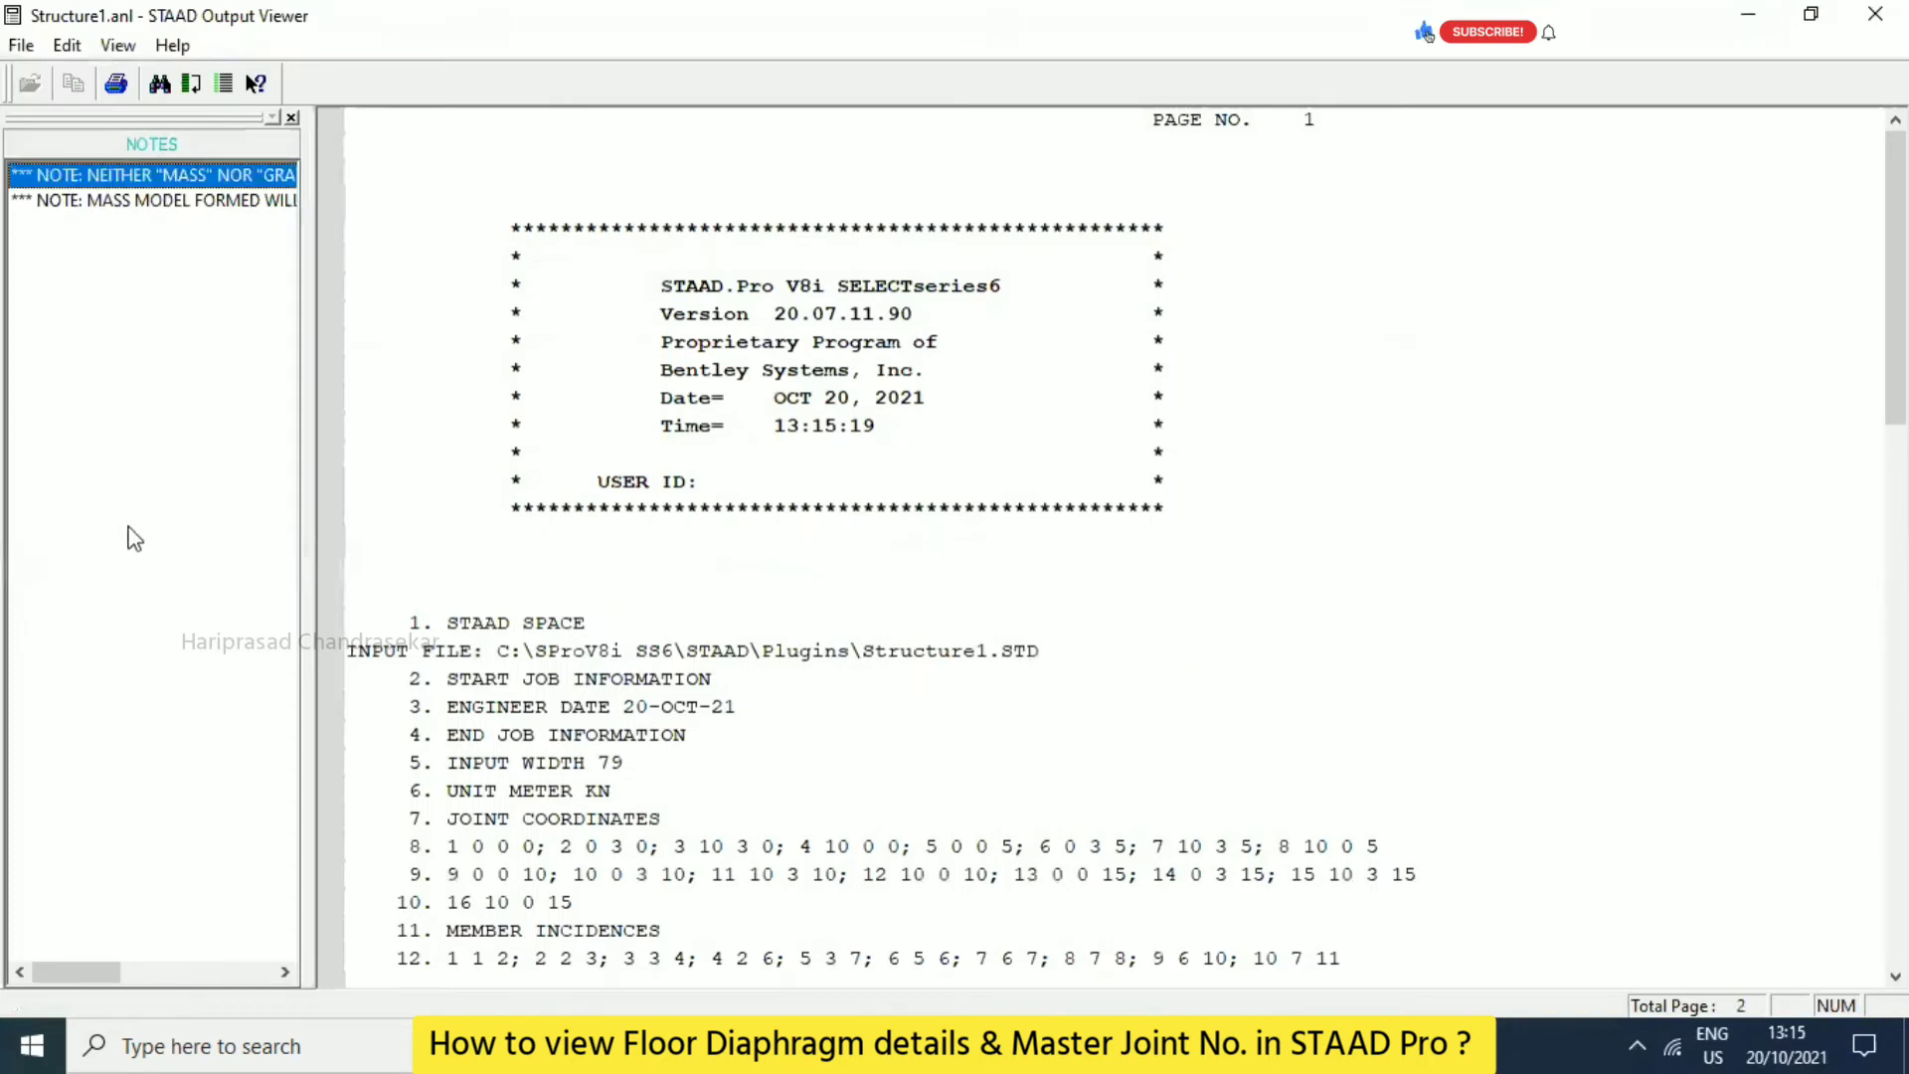
{"action": "left_click", "coordinate": [1336, 464]}
{"action": "scroll", "coordinate": [1117, 626], "scroll_direction": "down", "scroll_amount": 12}
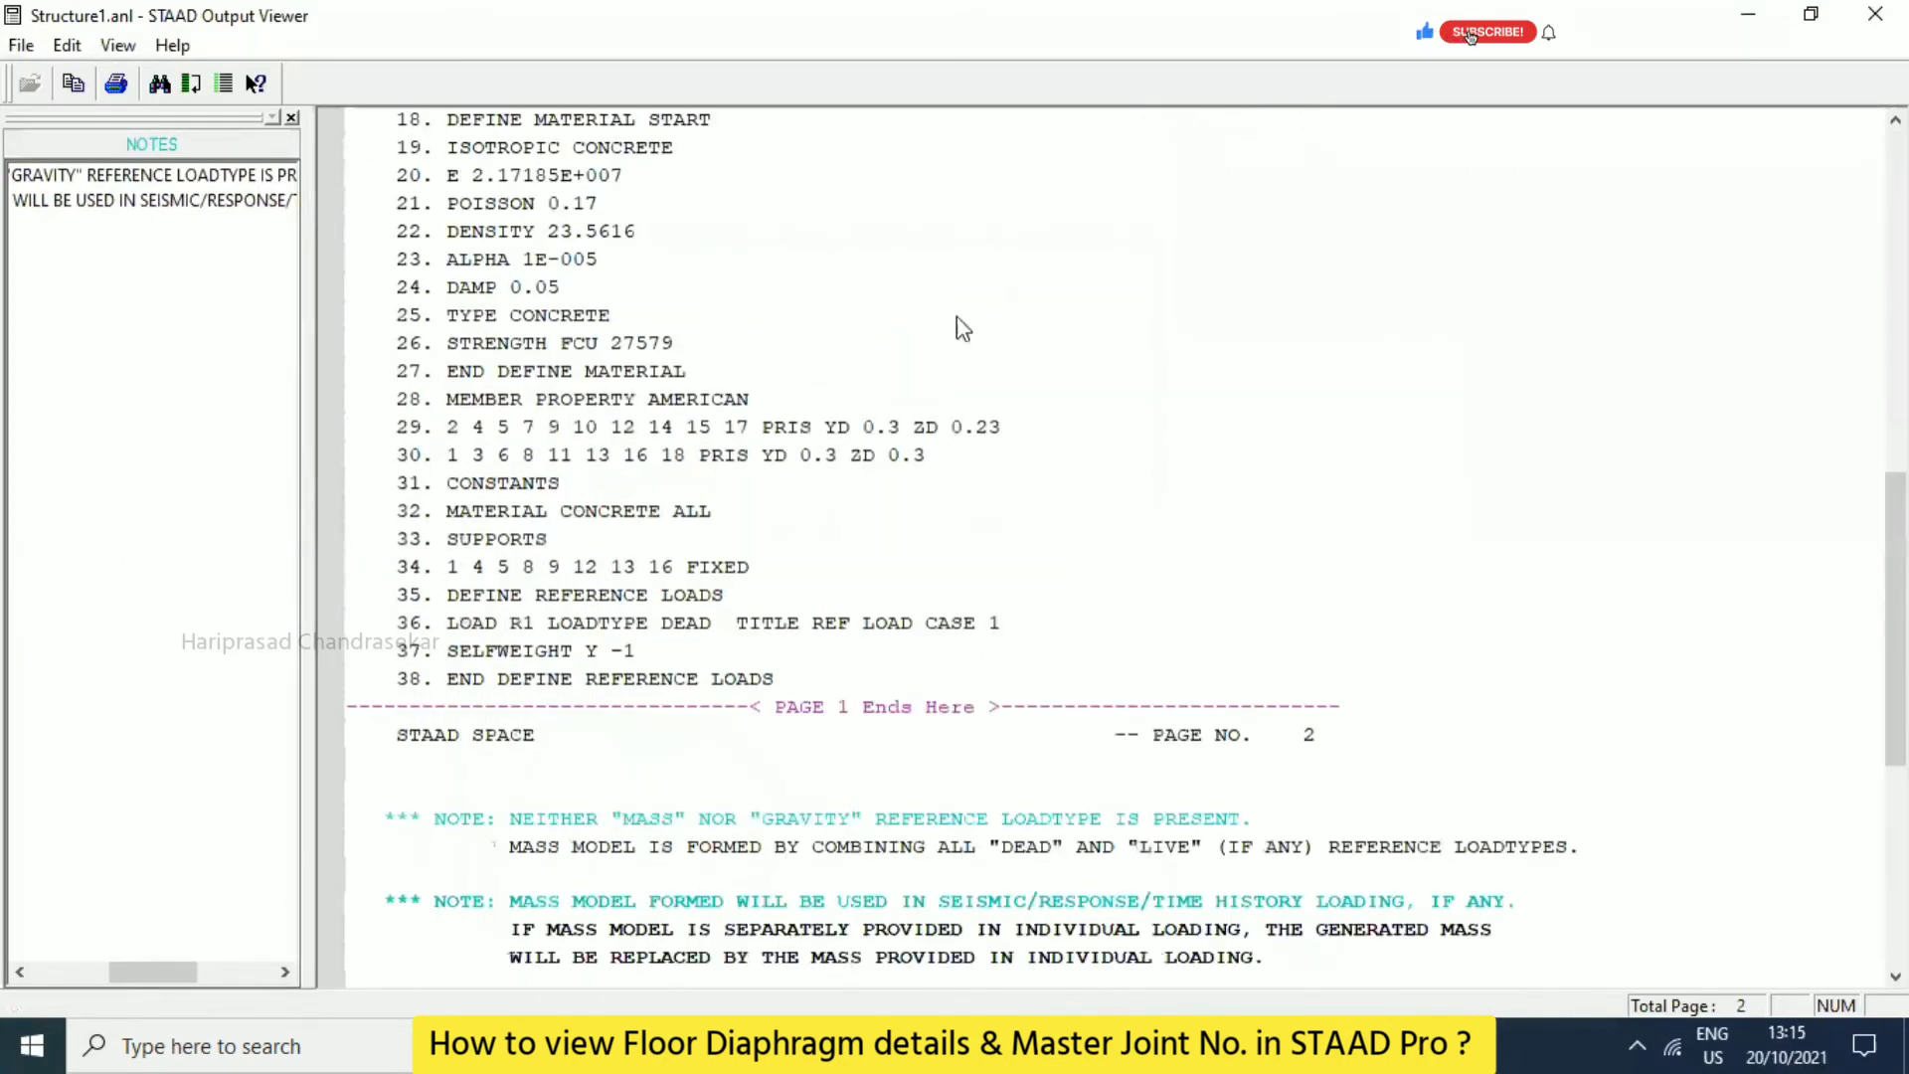
{"action": "scroll", "coordinate": [959, 319], "scroll_direction": "down", "scroll_amount": 7}
{"action": "left_click", "coordinate": [1847, 22]}
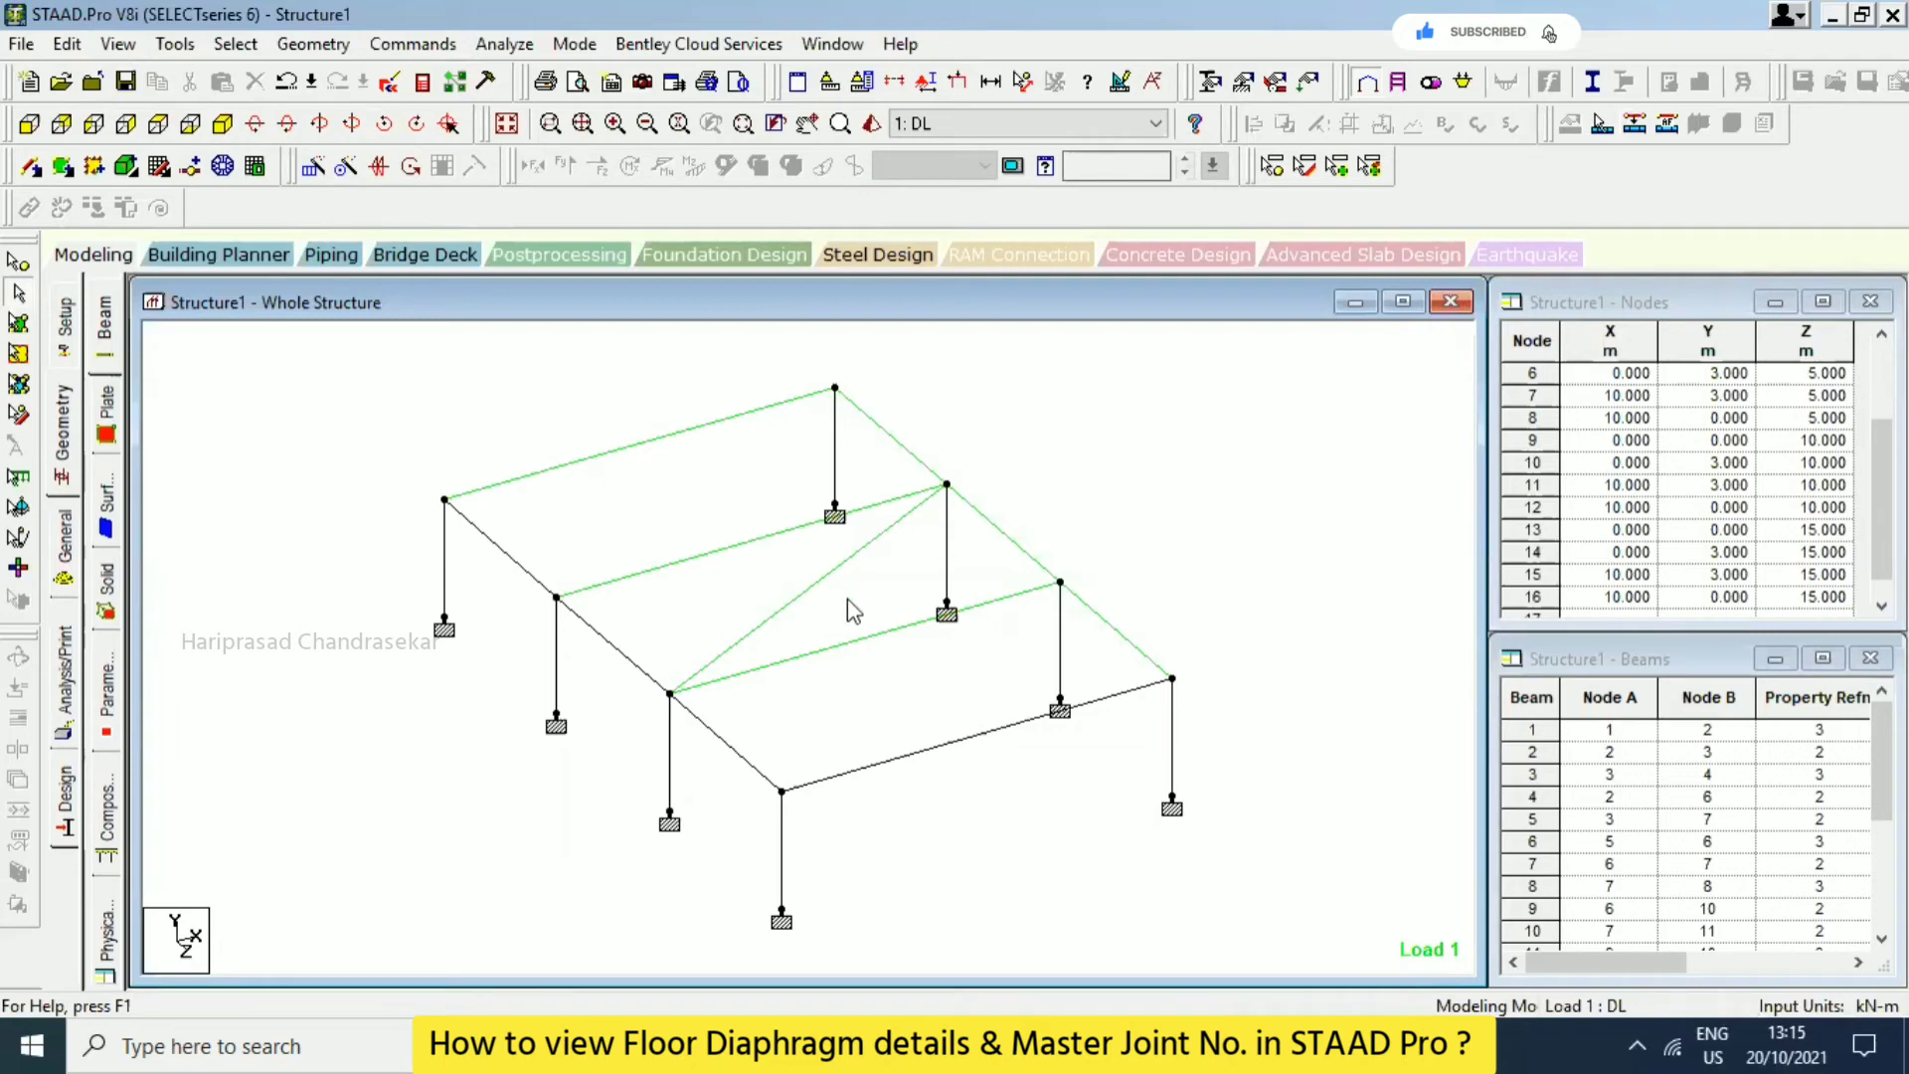
Review the model's analysis and print command tree without adding any further analysis command.
{"action": "left_click", "coordinate": [65, 557]}
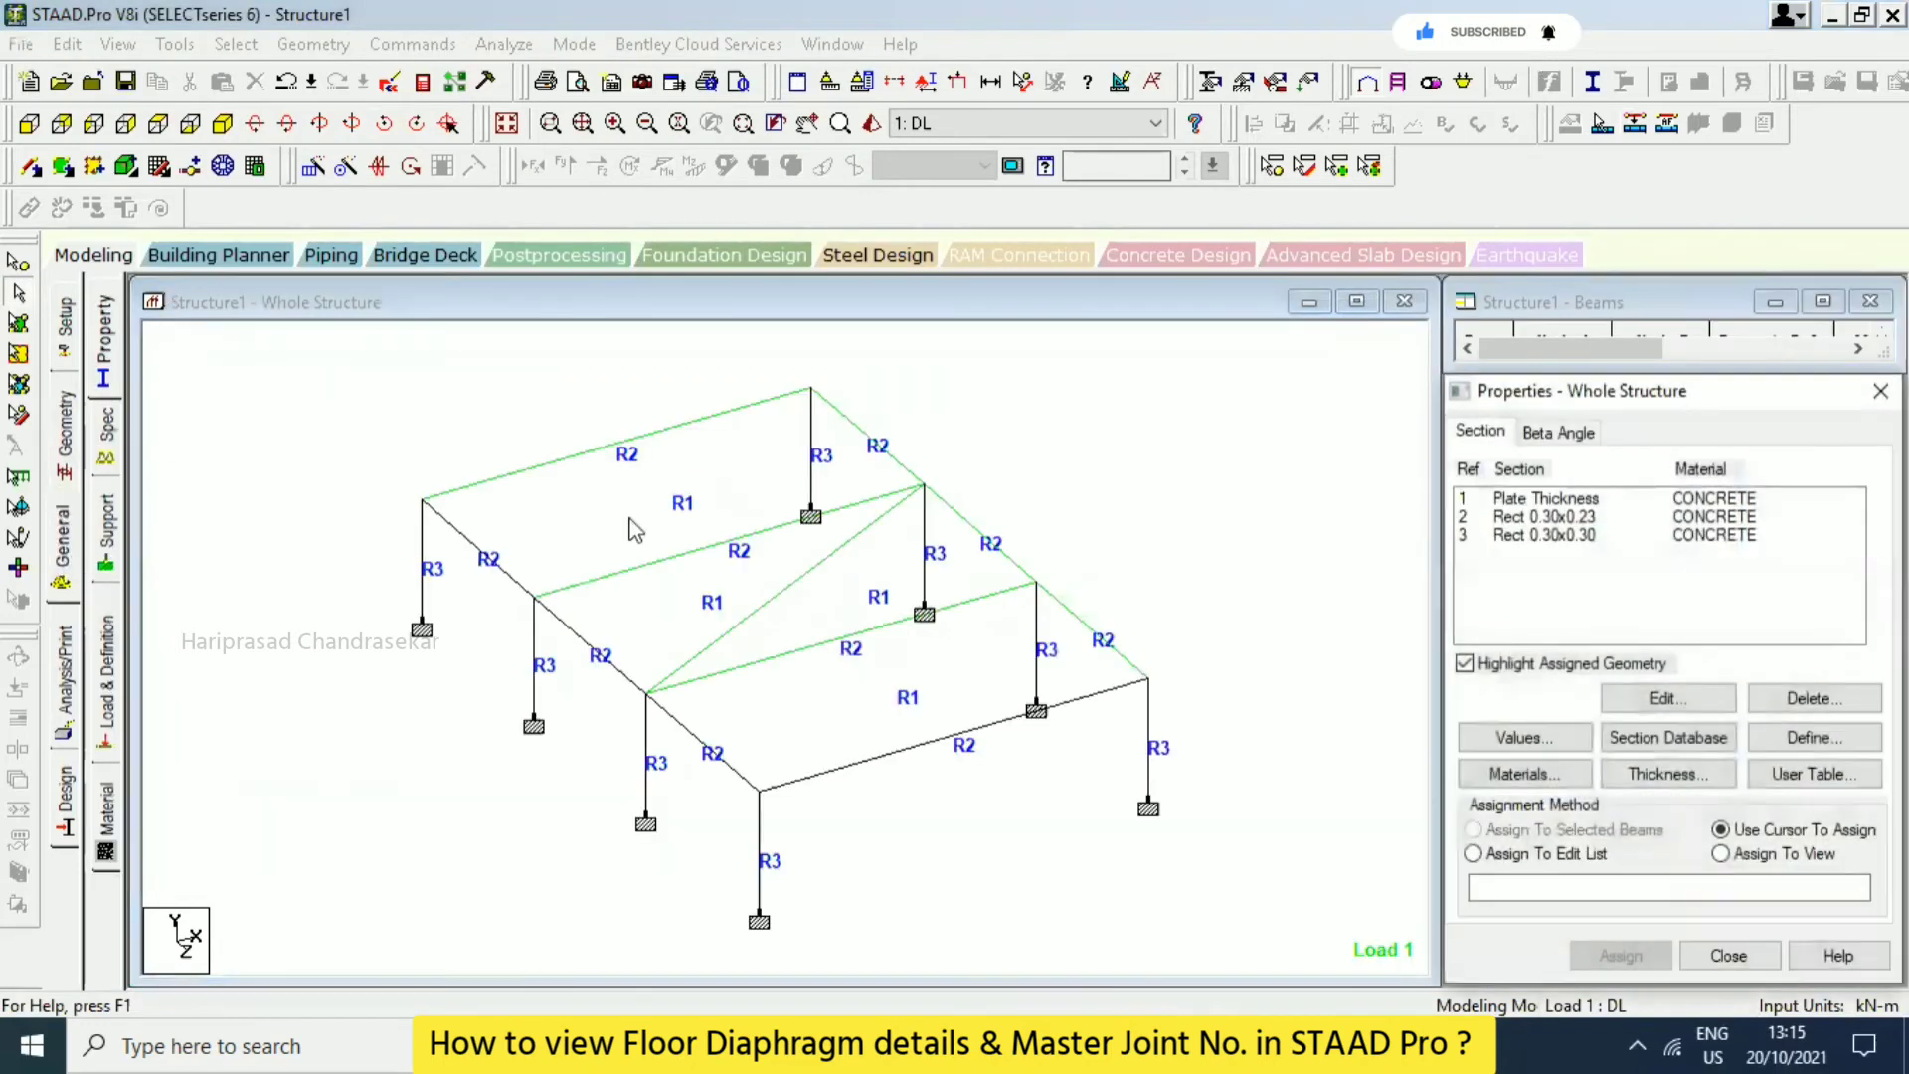
{"action": "left_click", "coordinate": [64, 674]}
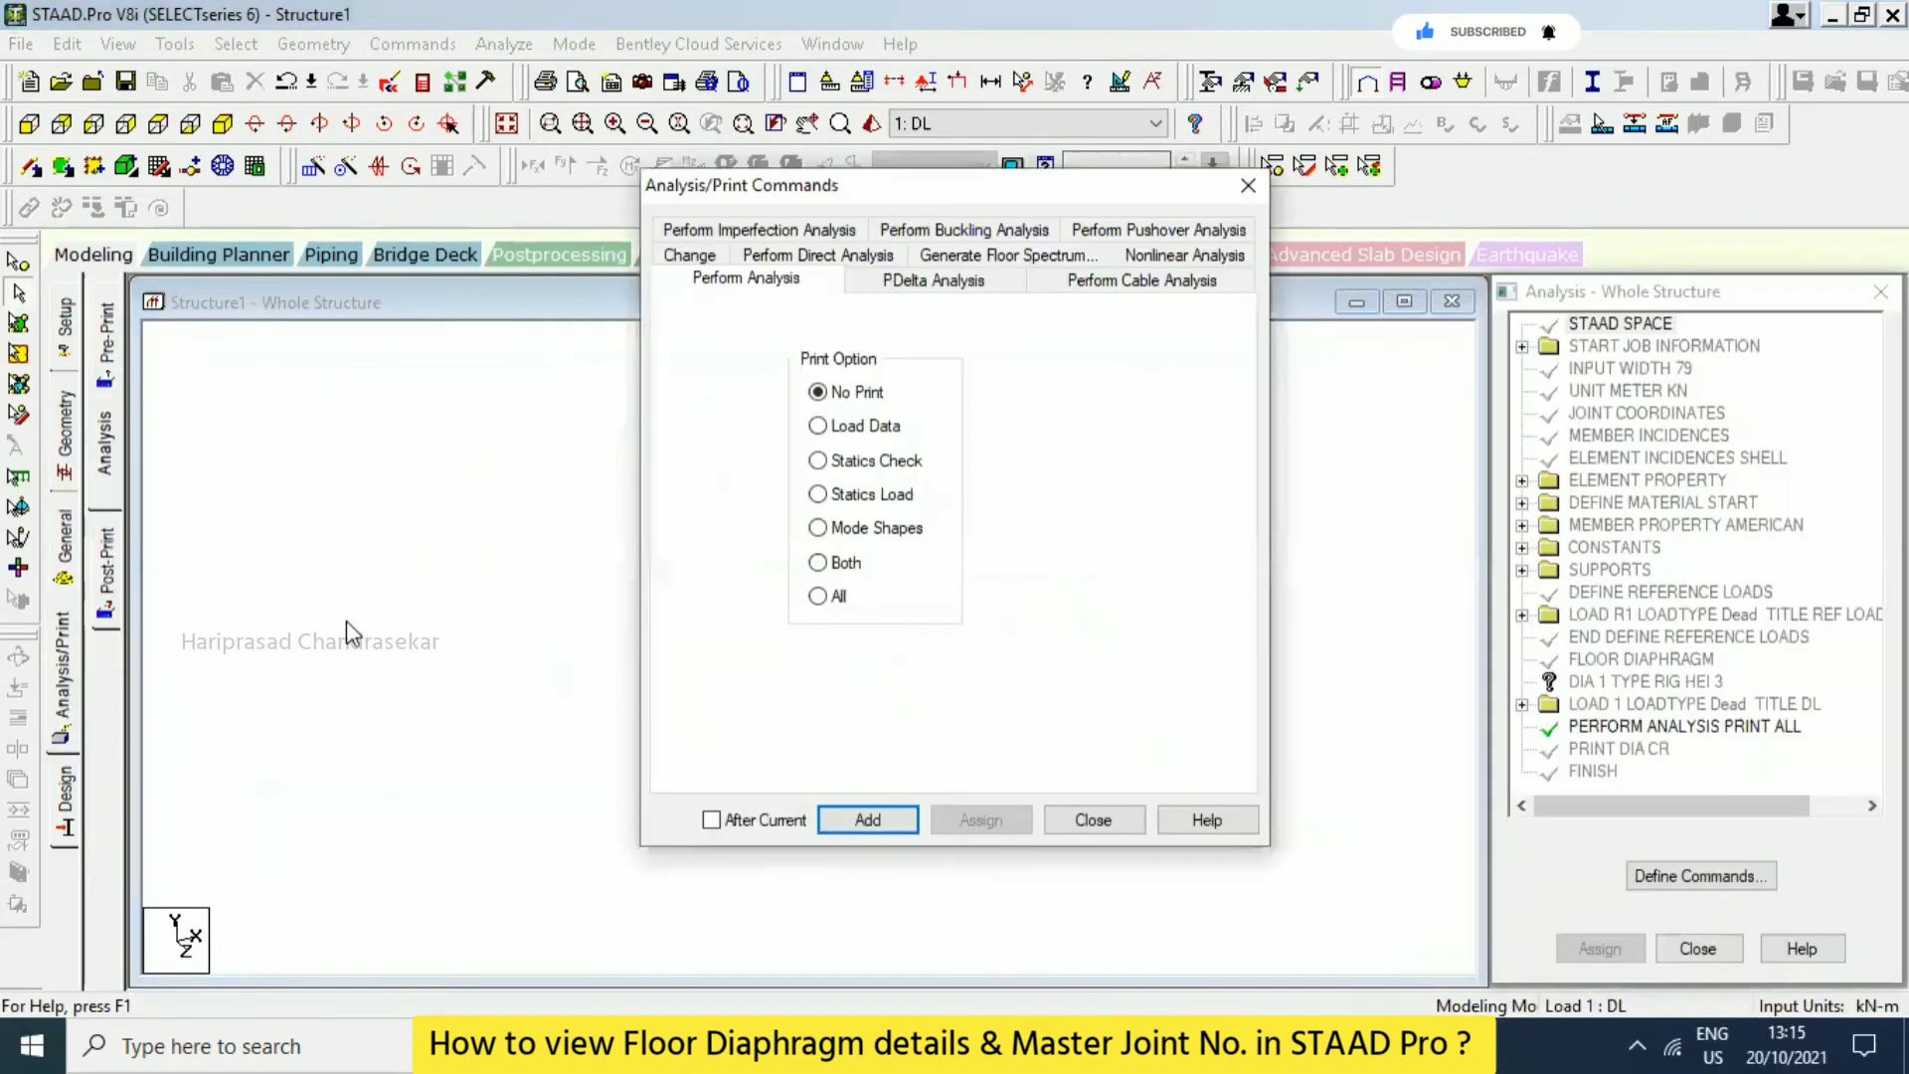
{"action": "left_click", "coordinate": [1248, 185]}
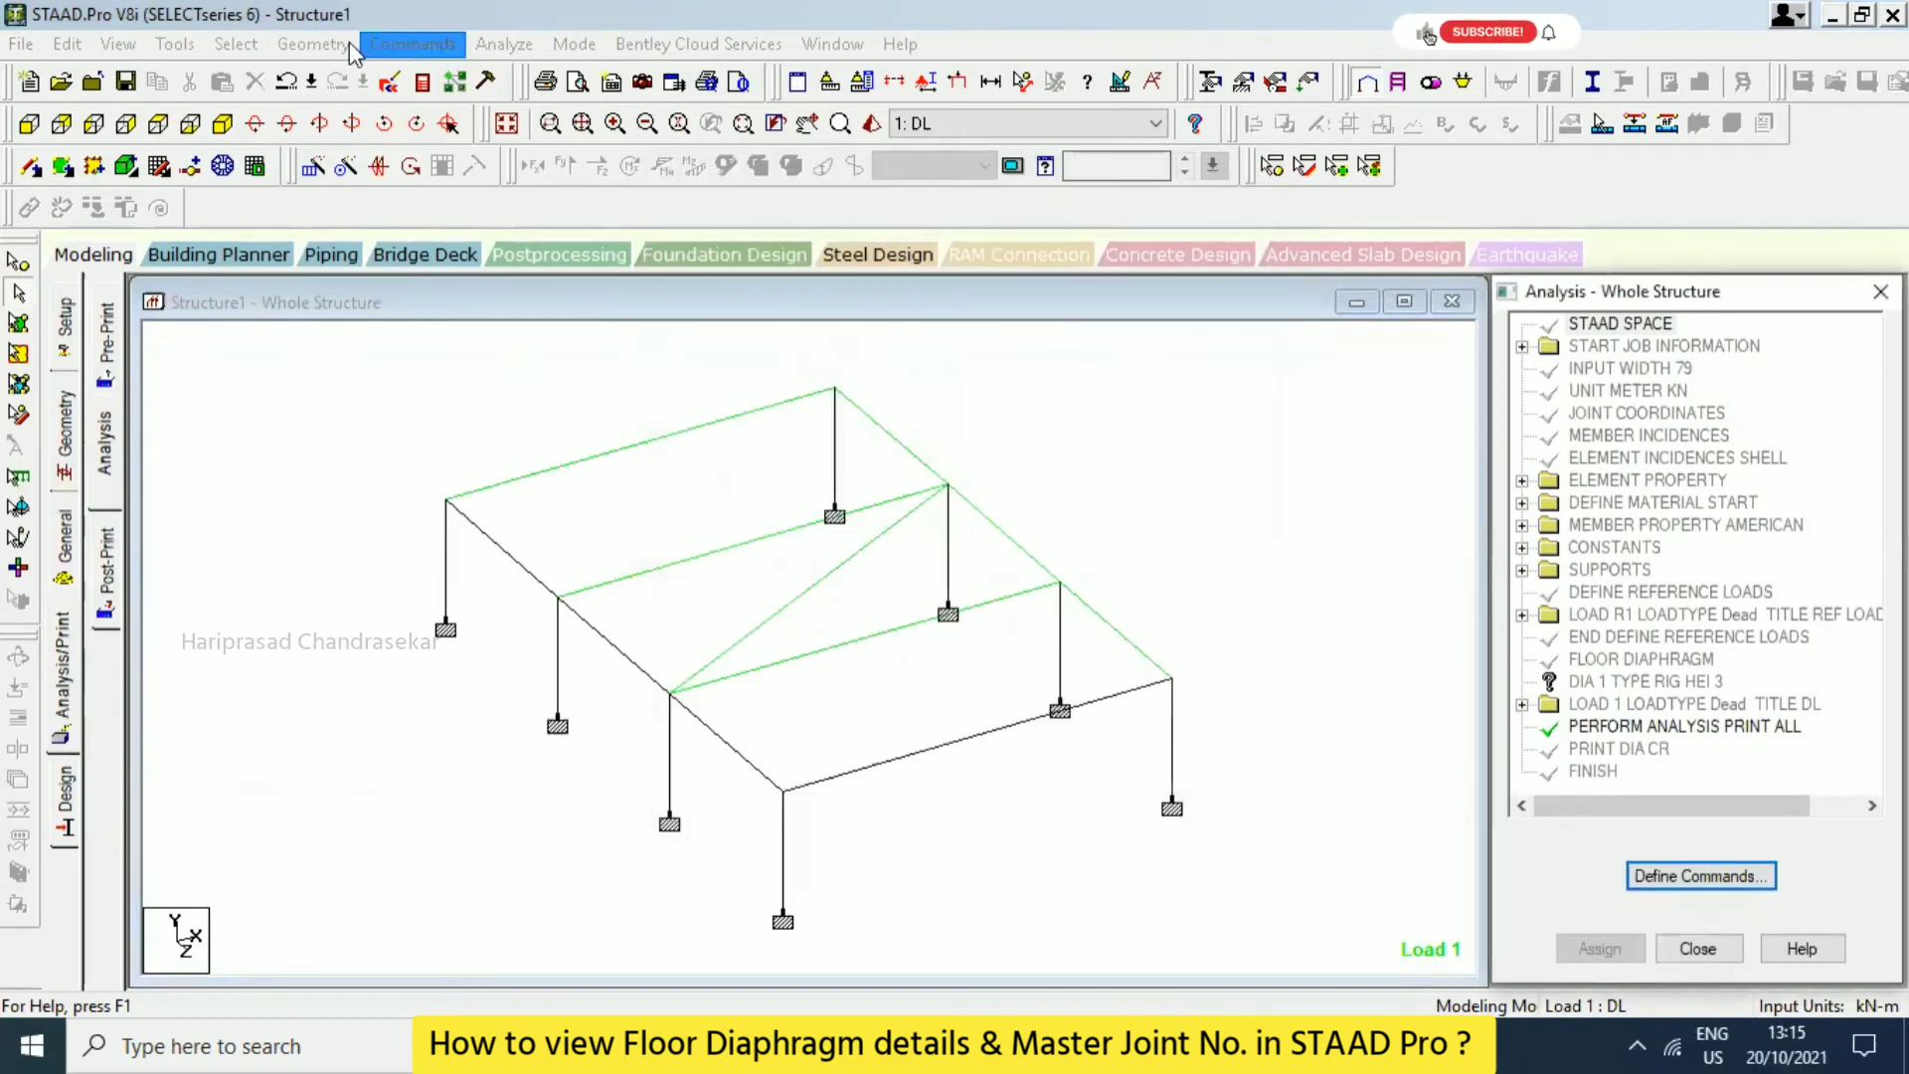
Run the analysis again and open its output file.
{"action": "left_click", "coordinate": [493, 52]}
{"action": "left_click", "coordinate": [527, 68]}
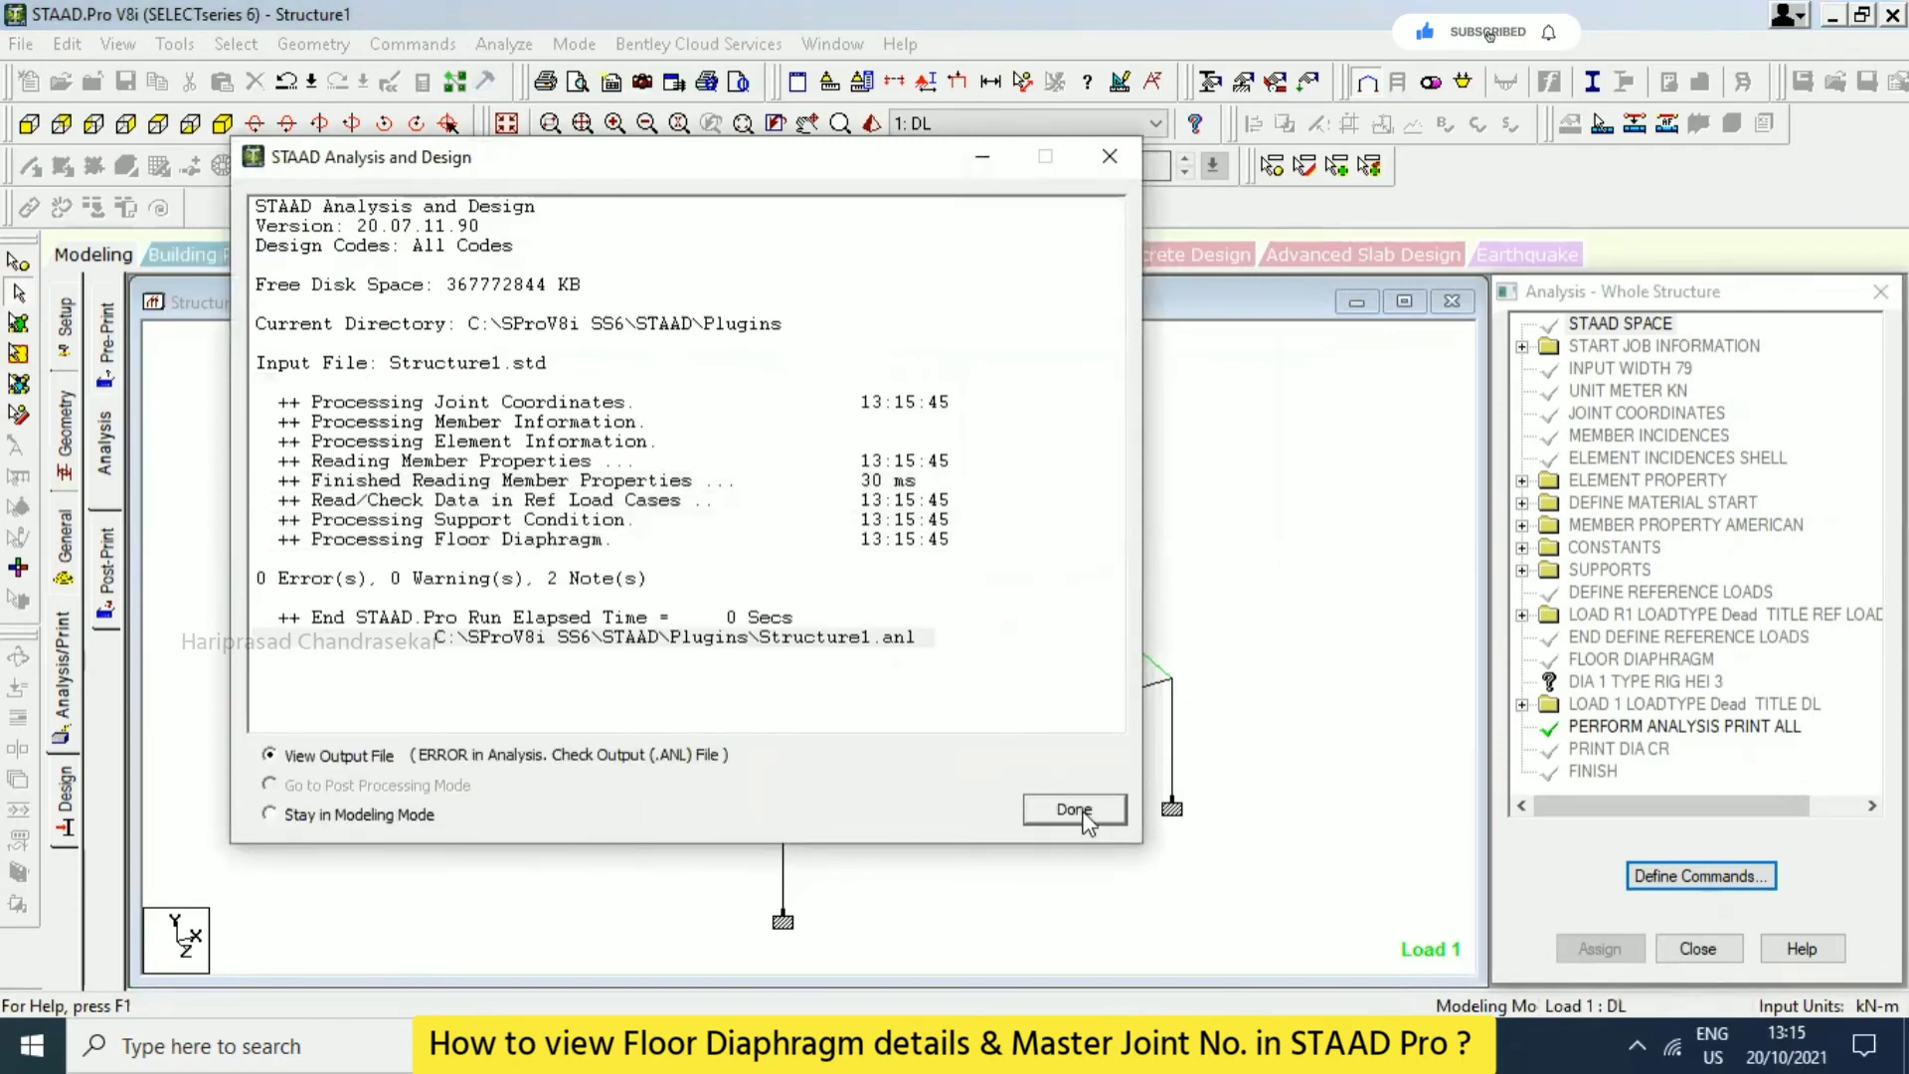
{"action": "left_click", "coordinate": [1083, 813]}
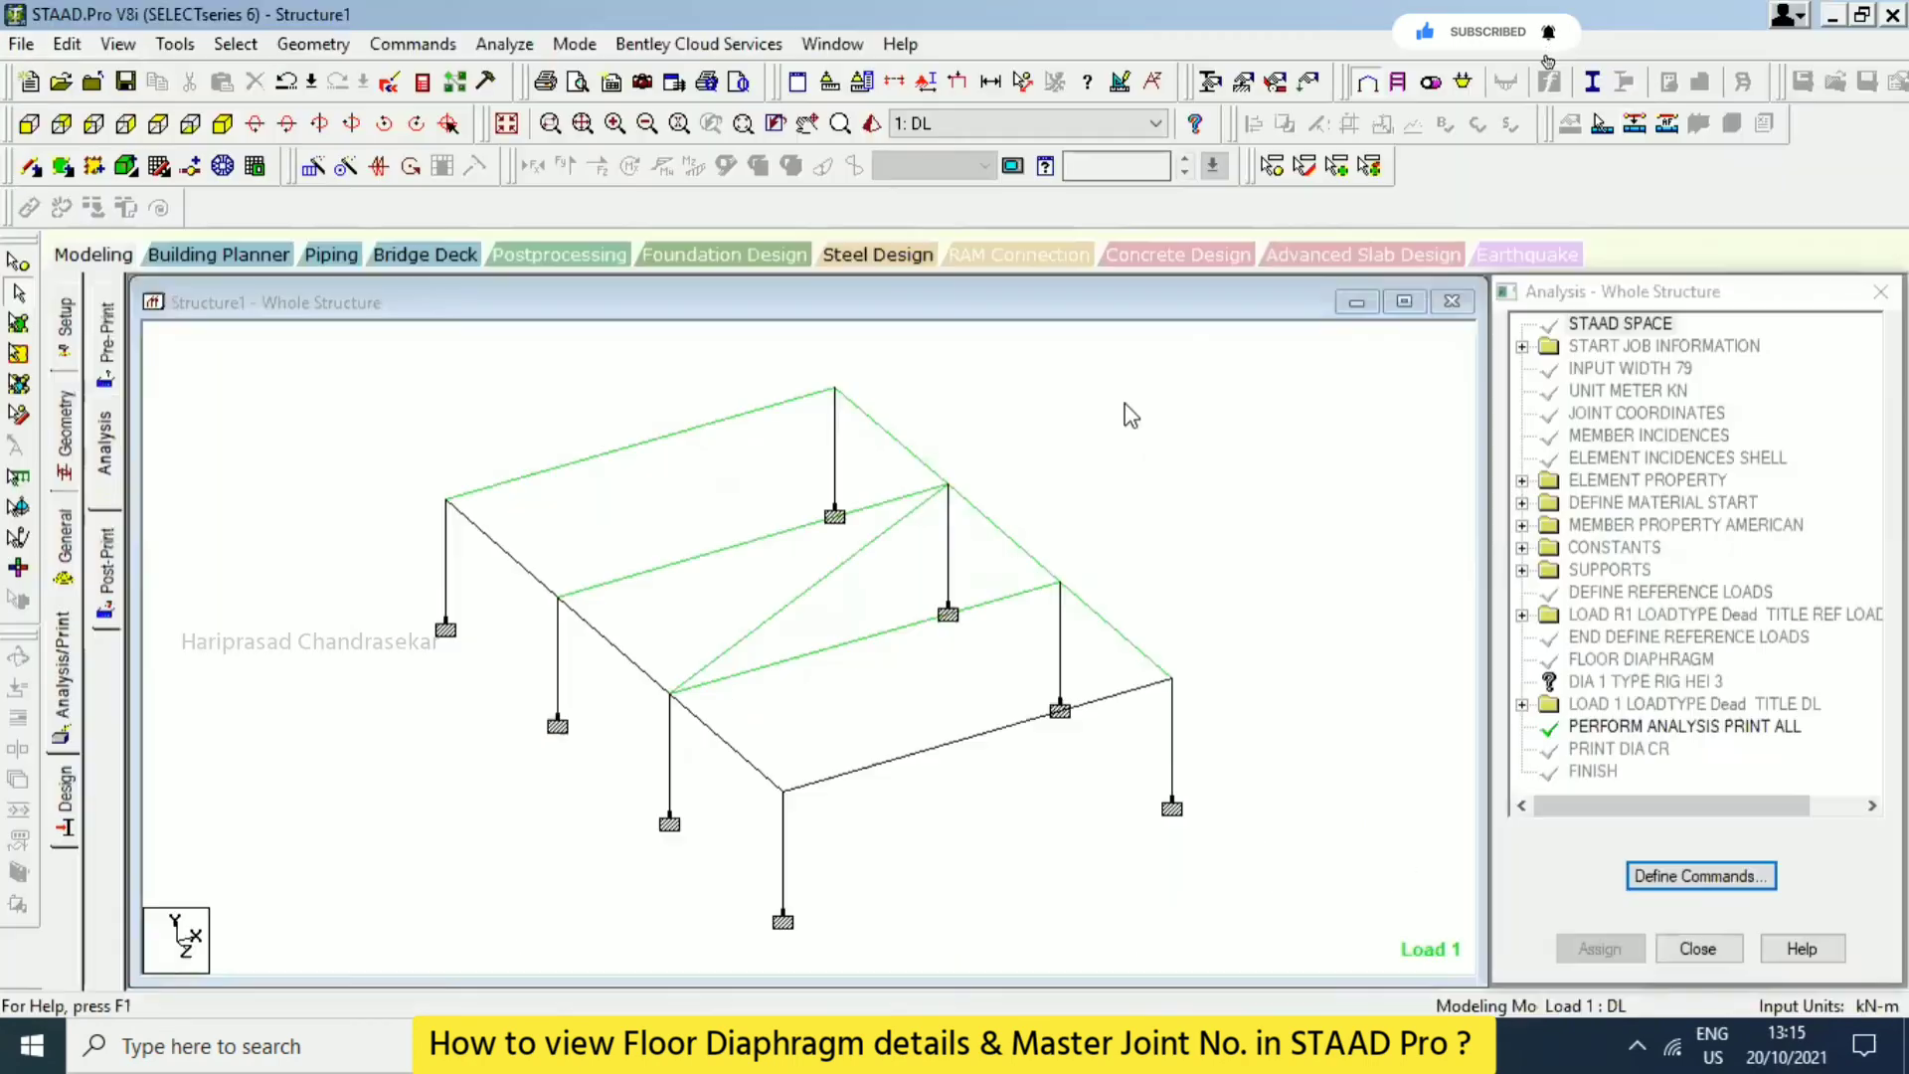
Assign the DIA 1 TYPE RIG HEI 3 specification to its highlighted floor nodes 2, 3, 6, 7, 10, 11, 14 and 15.
{"action": "left_click", "coordinate": [1621, 684]}
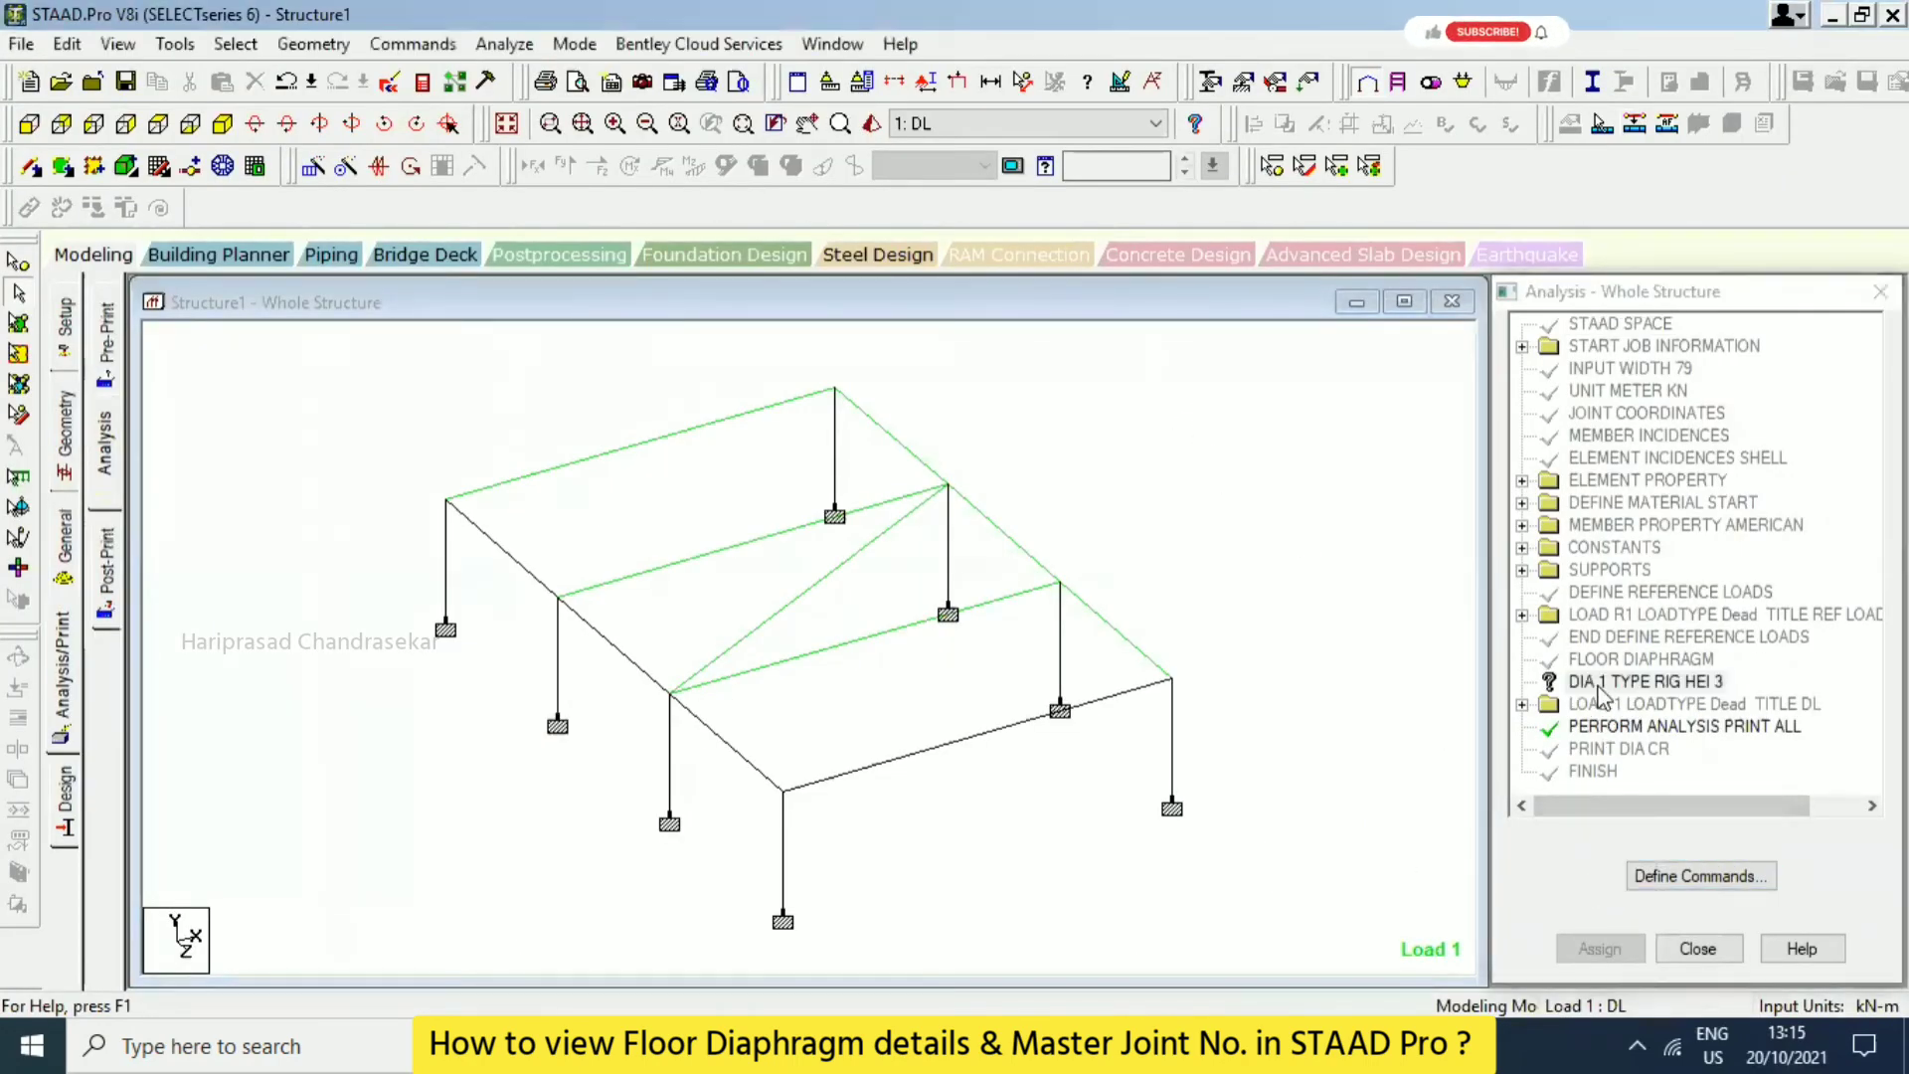
{"action": "left_click", "coordinate": [65, 542]}
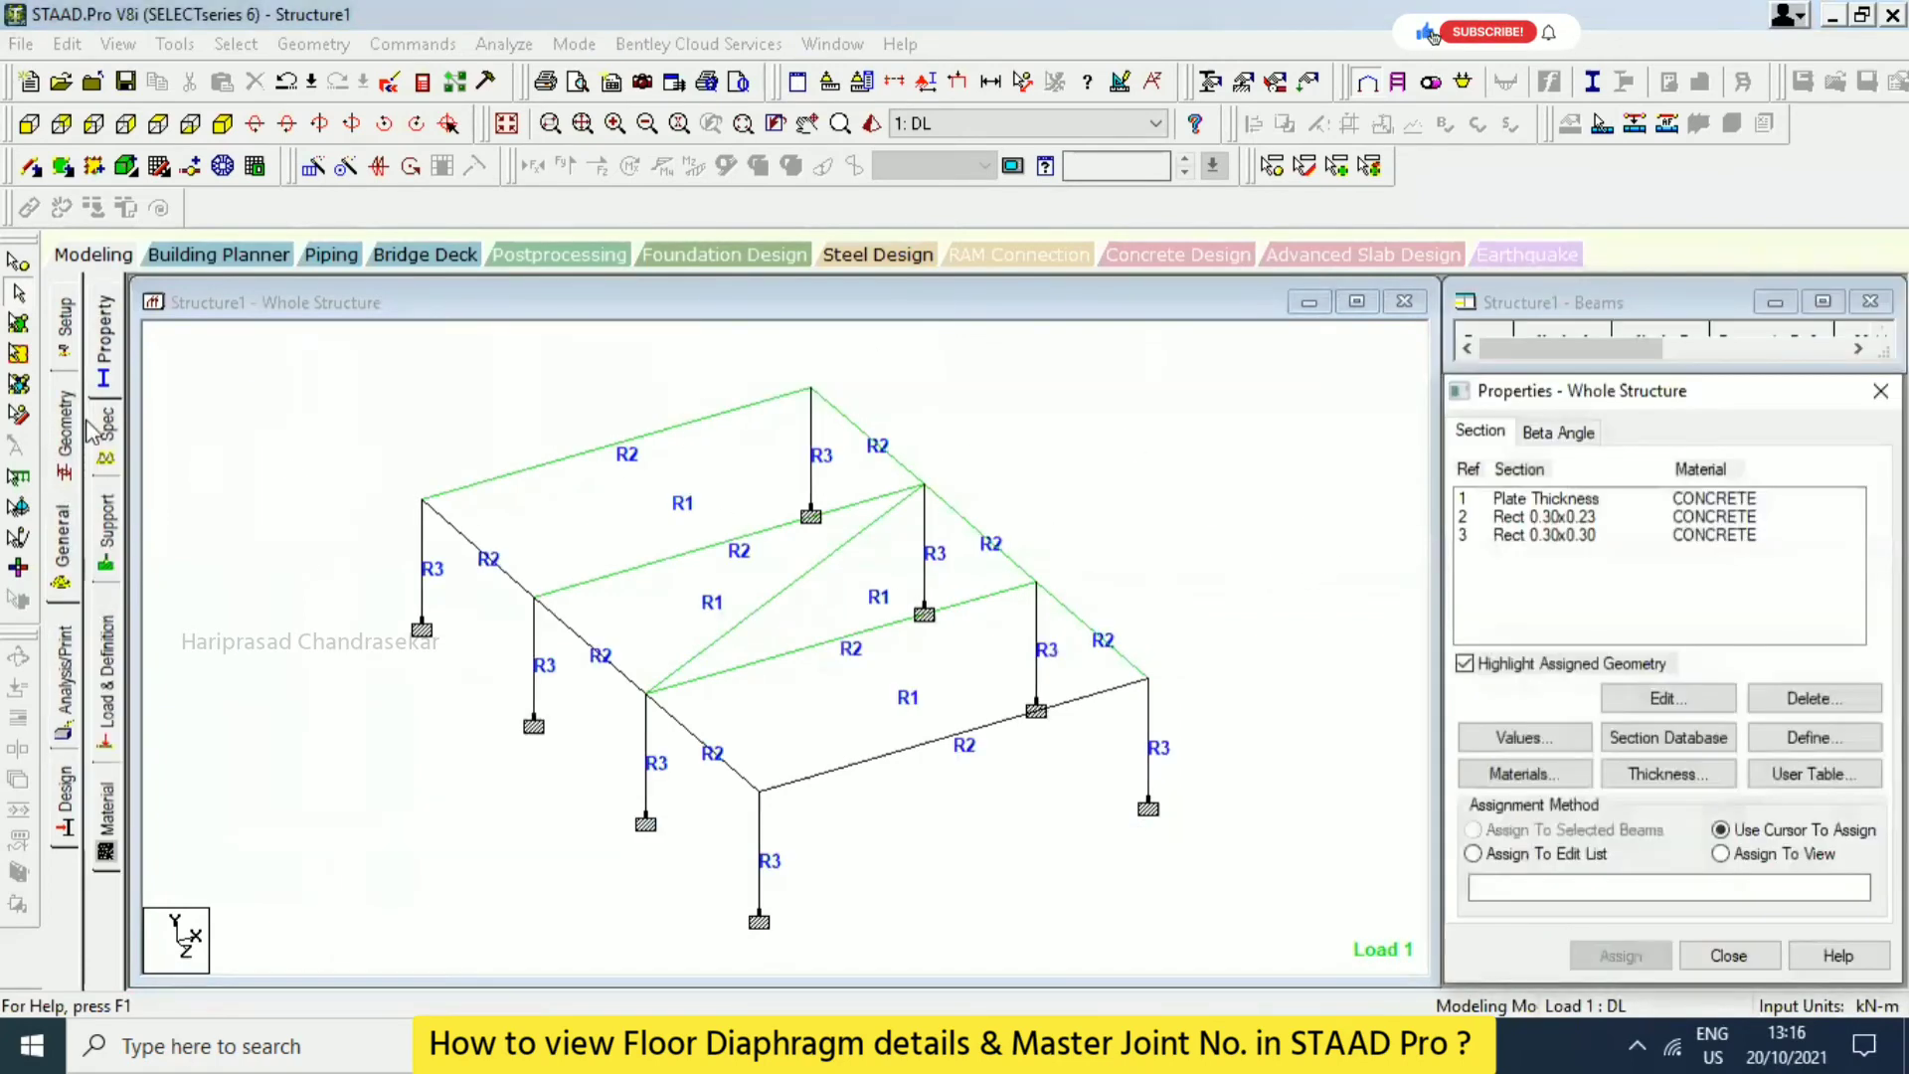
{"action": "left_click", "coordinate": [116, 460]}
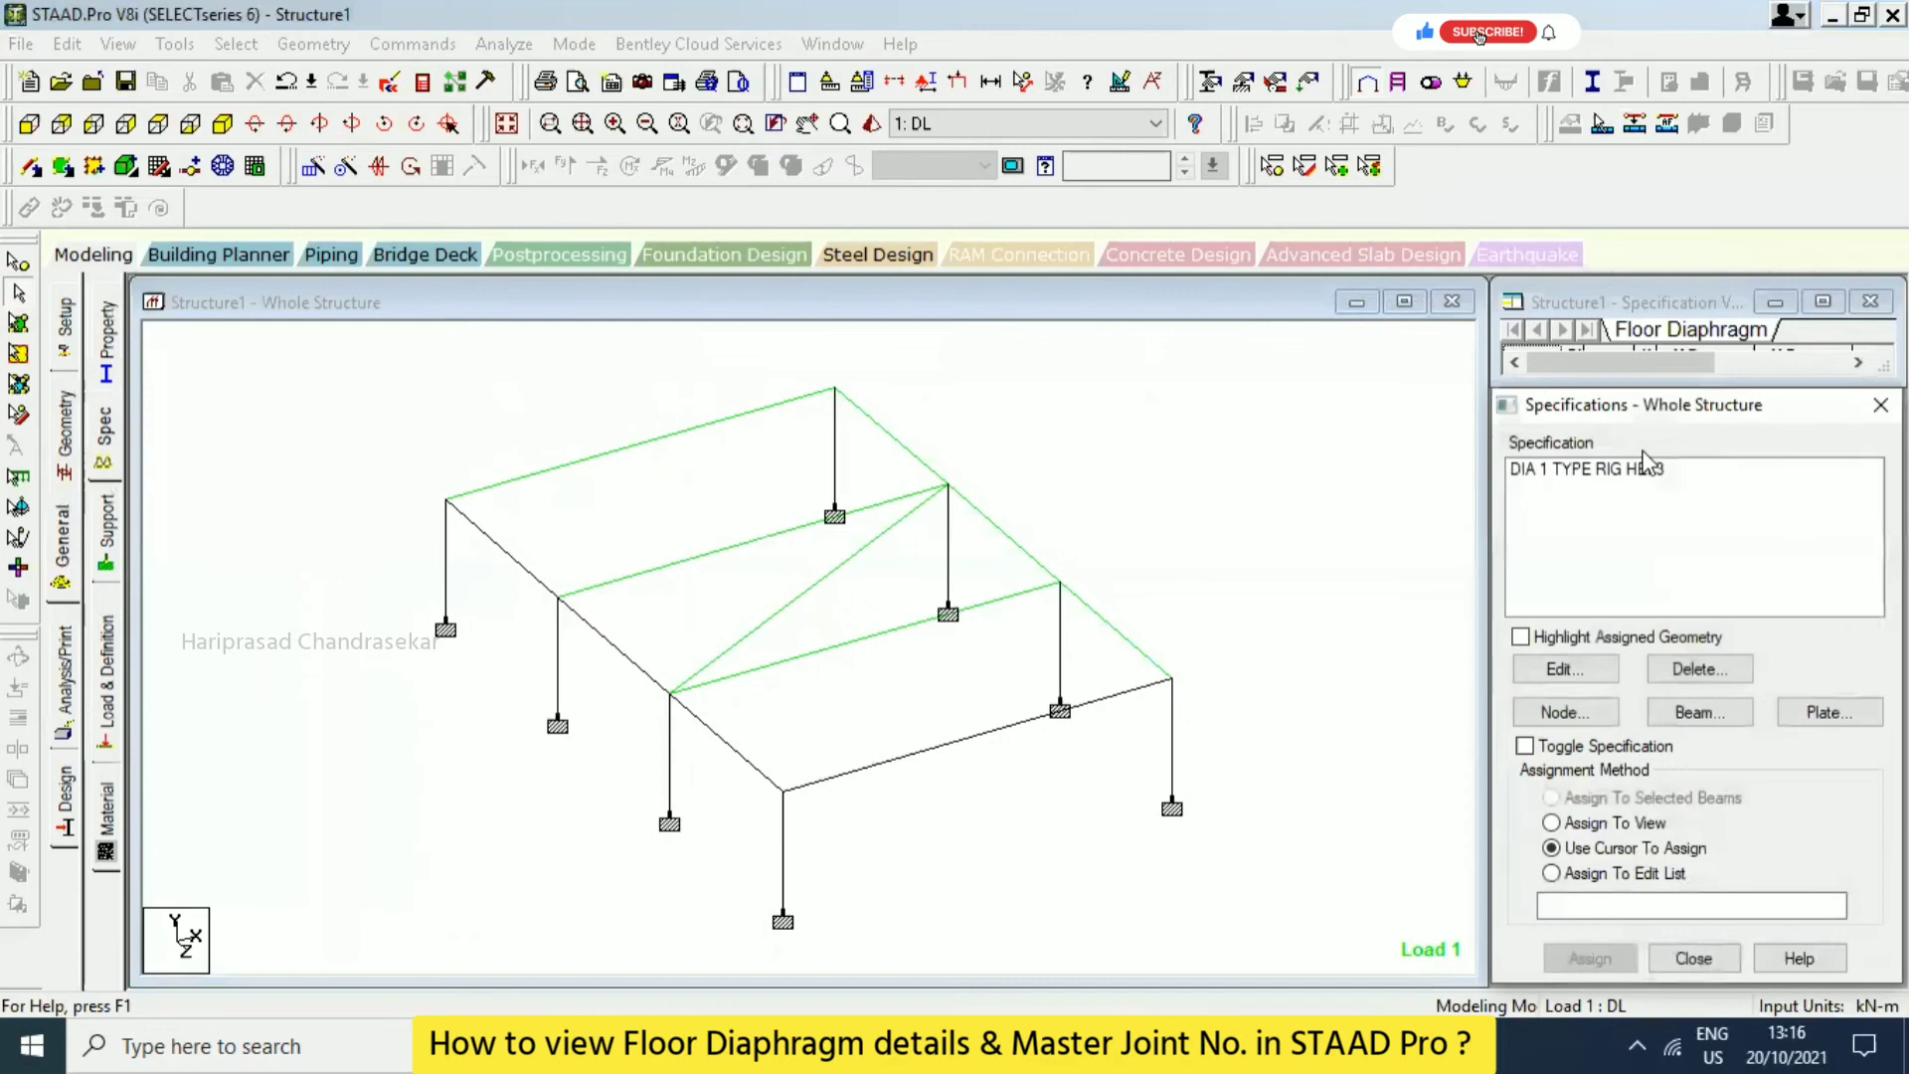
{"action": "left_click", "coordinate": [1581, 470]}
{"action": "left_click", "coordinate": [1521, 637]}
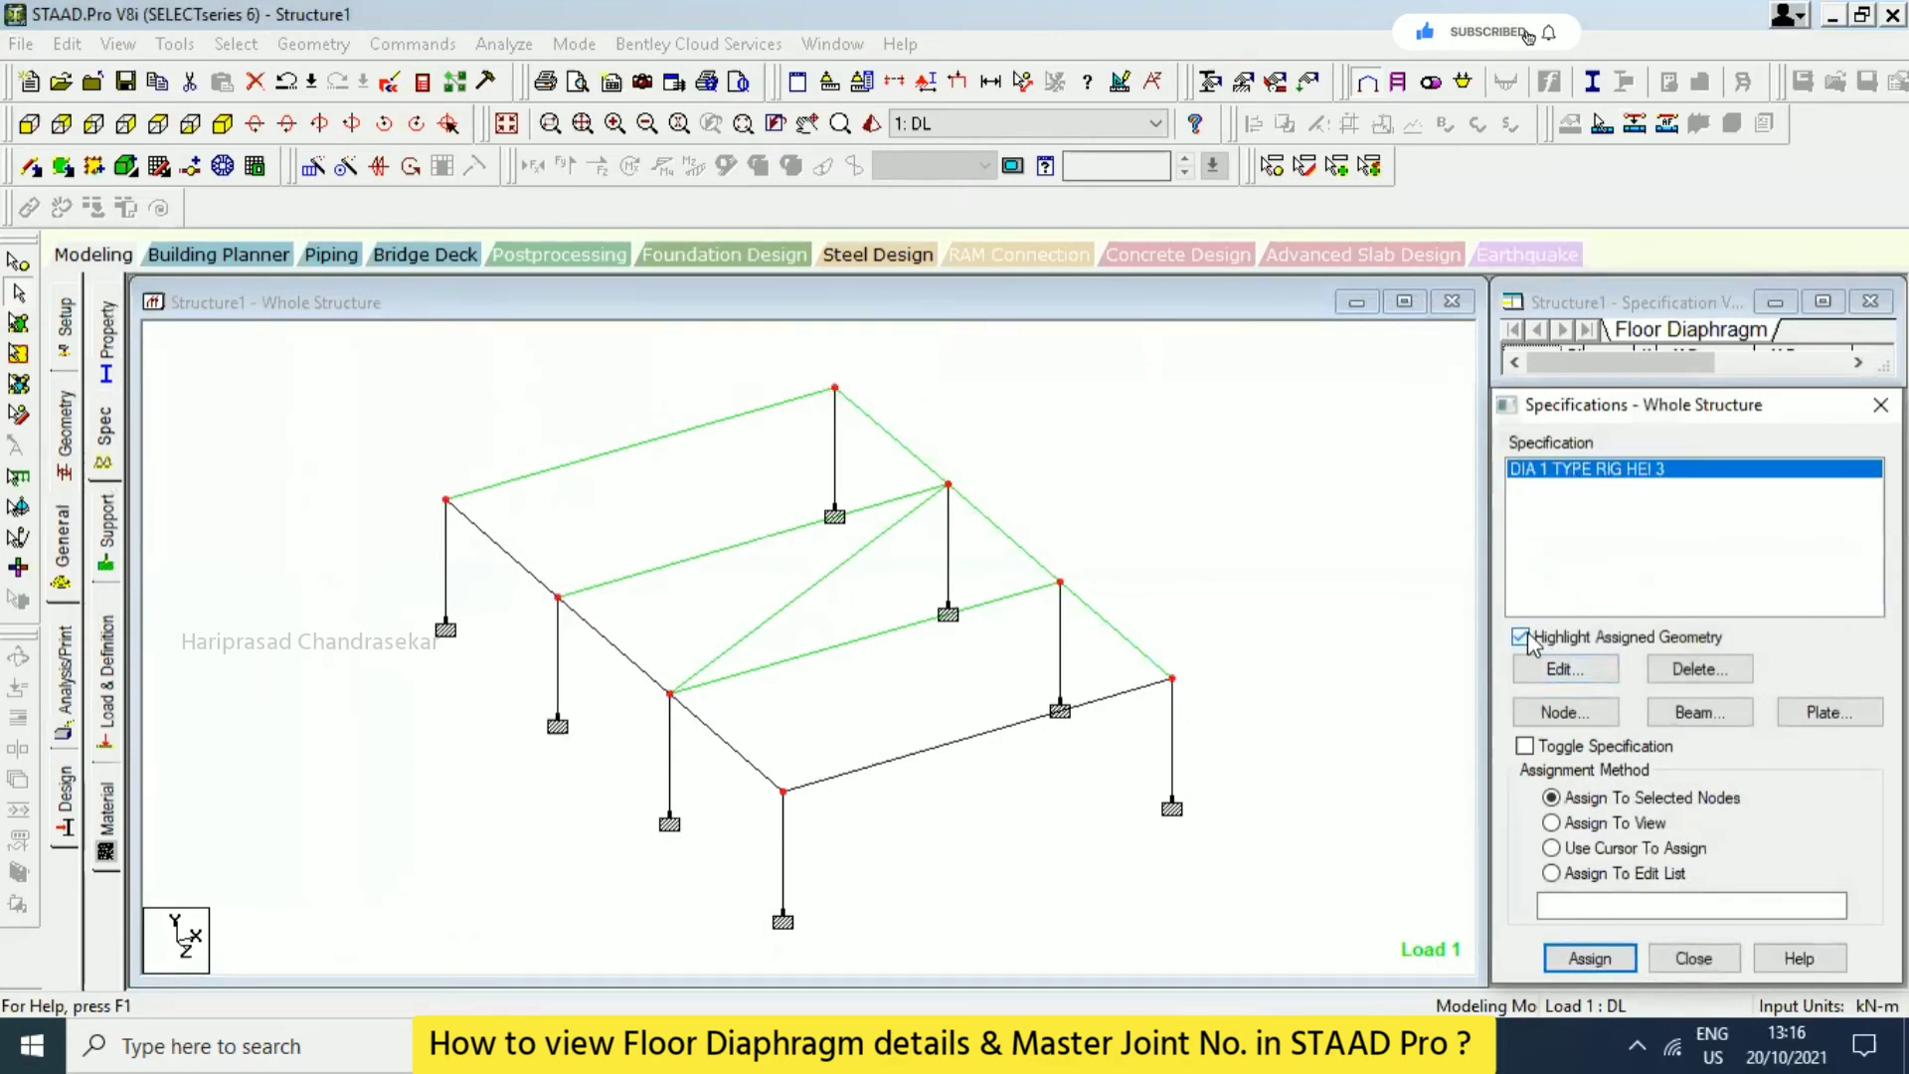
{"action": "left_click", "coordinate": [1591, 957]}
{"action": "left_click", "coordinate": [1708, 759]}
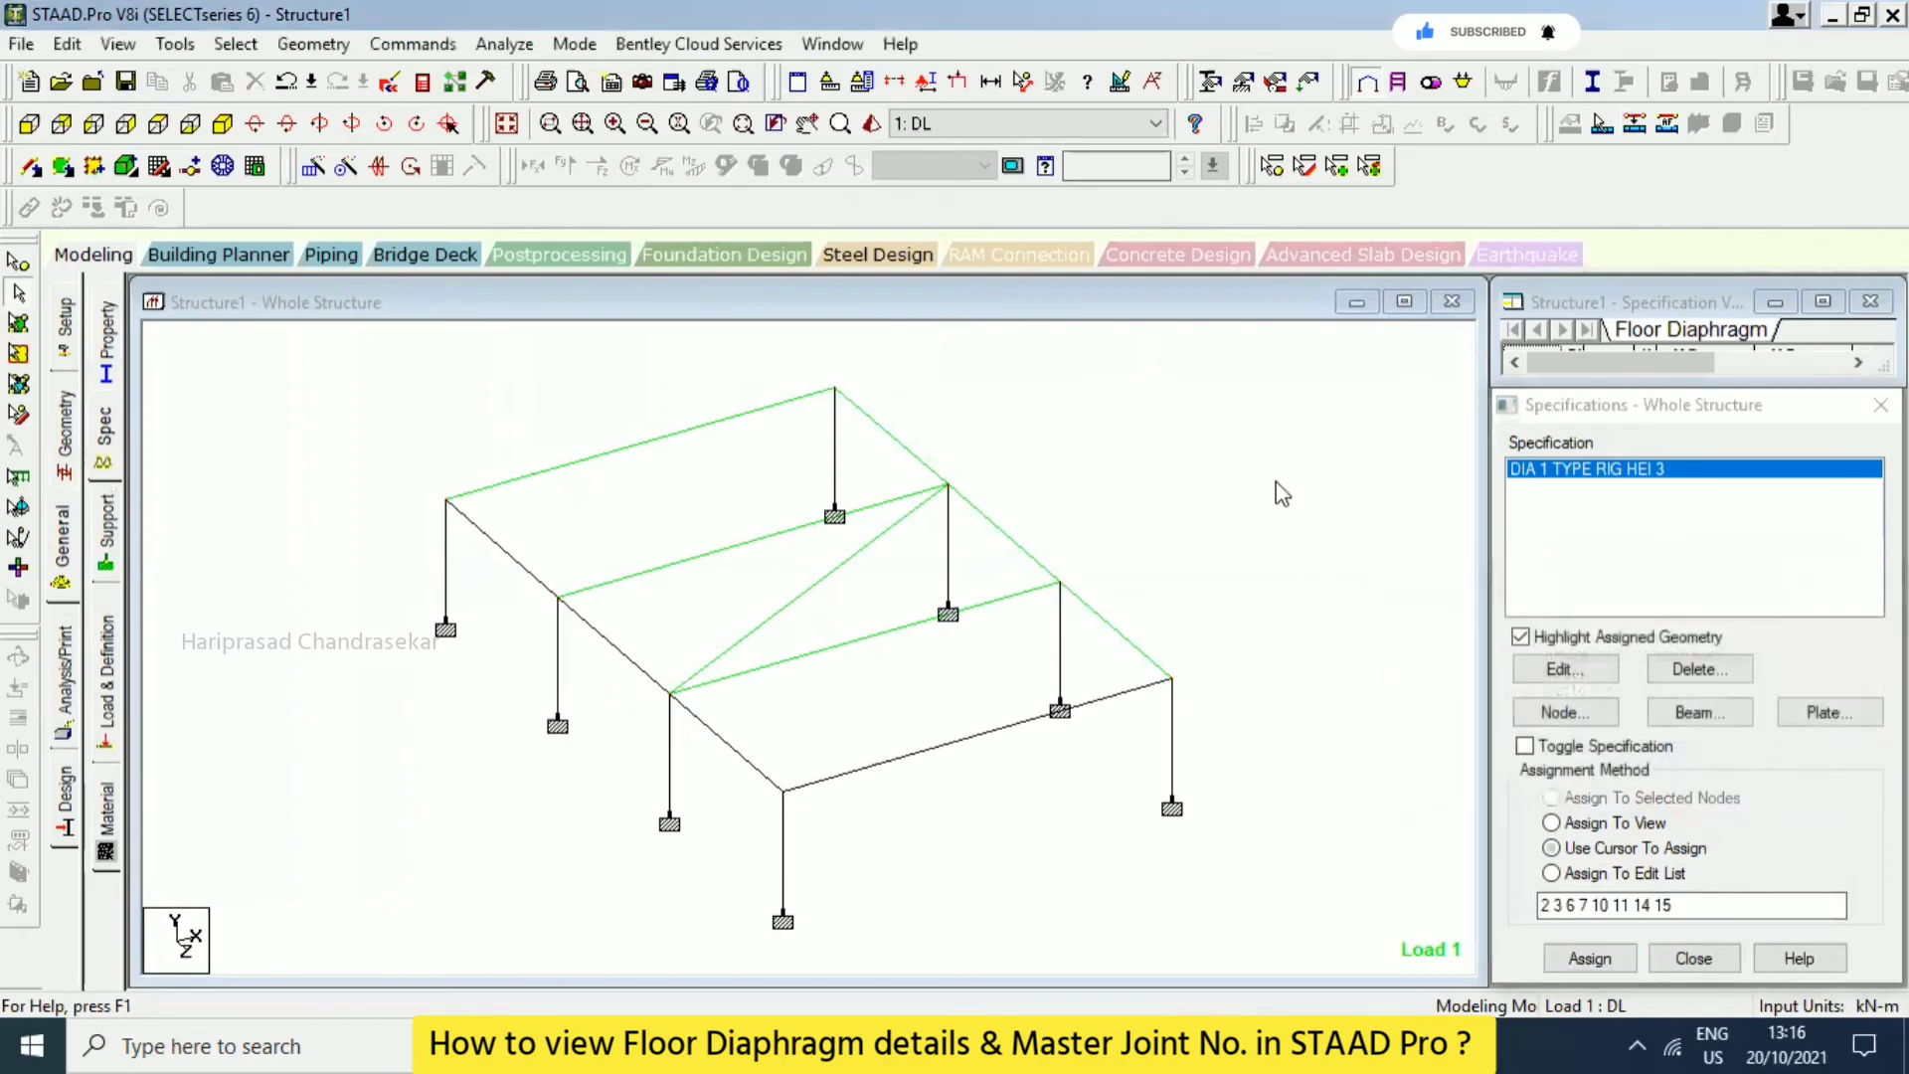
Rerun the analysis with the reassigned diaphragm, saving the modified structure, and open the output file.
{"action": "left_click", "coordinate": [476, 44]}
{"action": "left_click", "coordinate": [577, 78]}
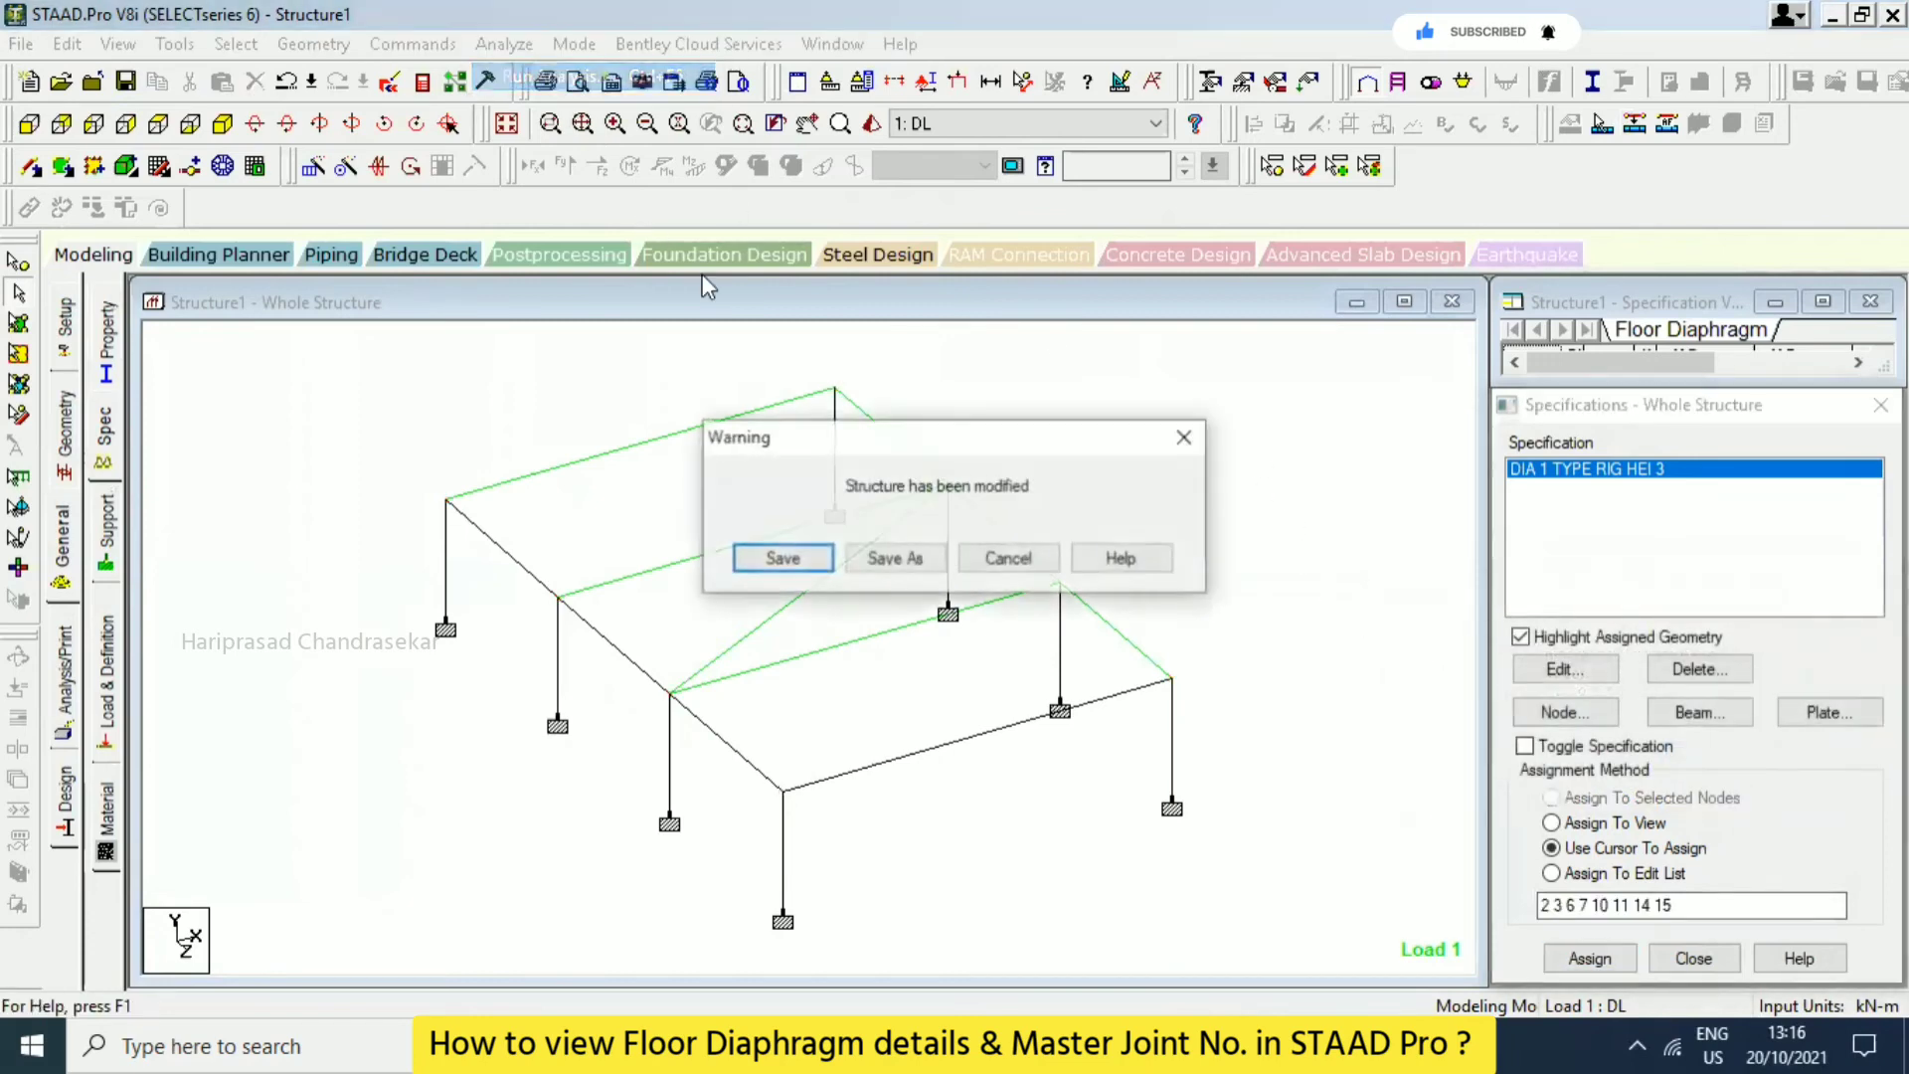
{"action": "left_click", "coordinate": [785, 559]}
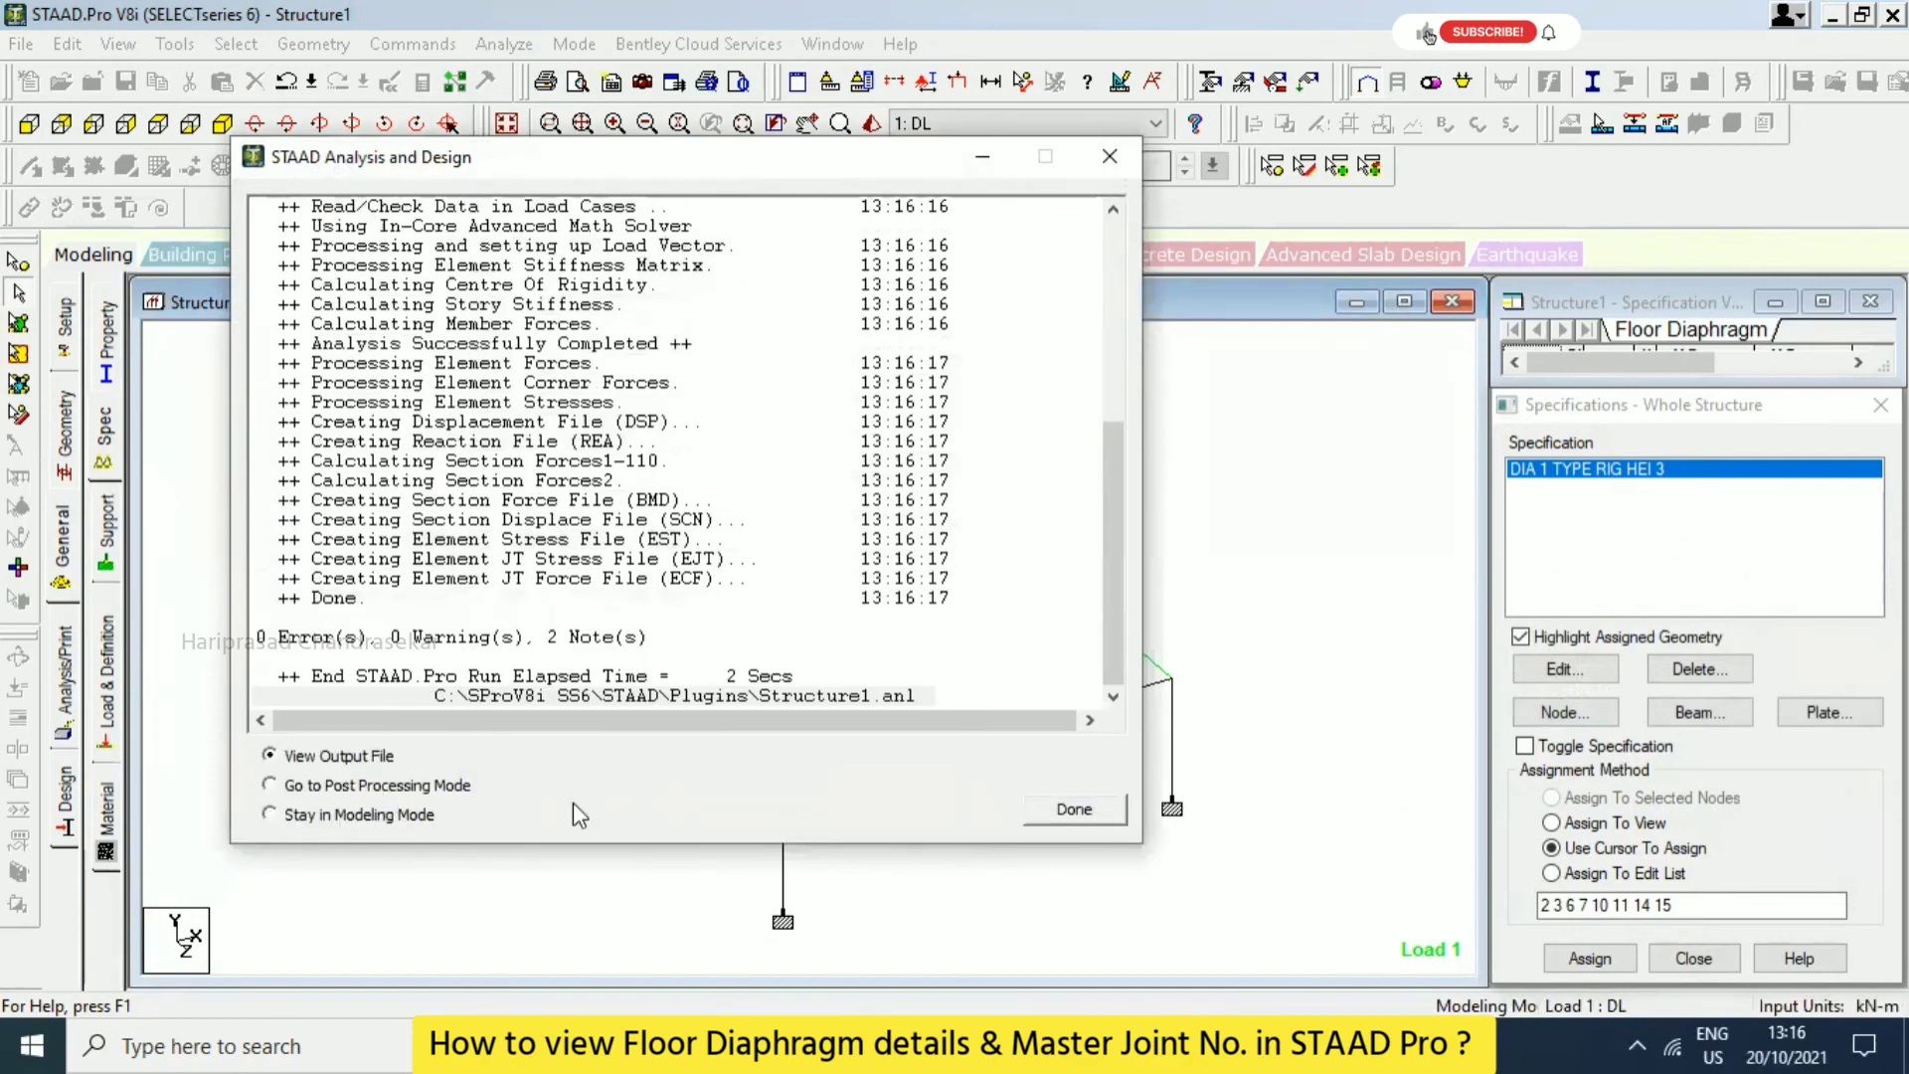
{"action": "left_click", "coordinate": [1074, 808]}
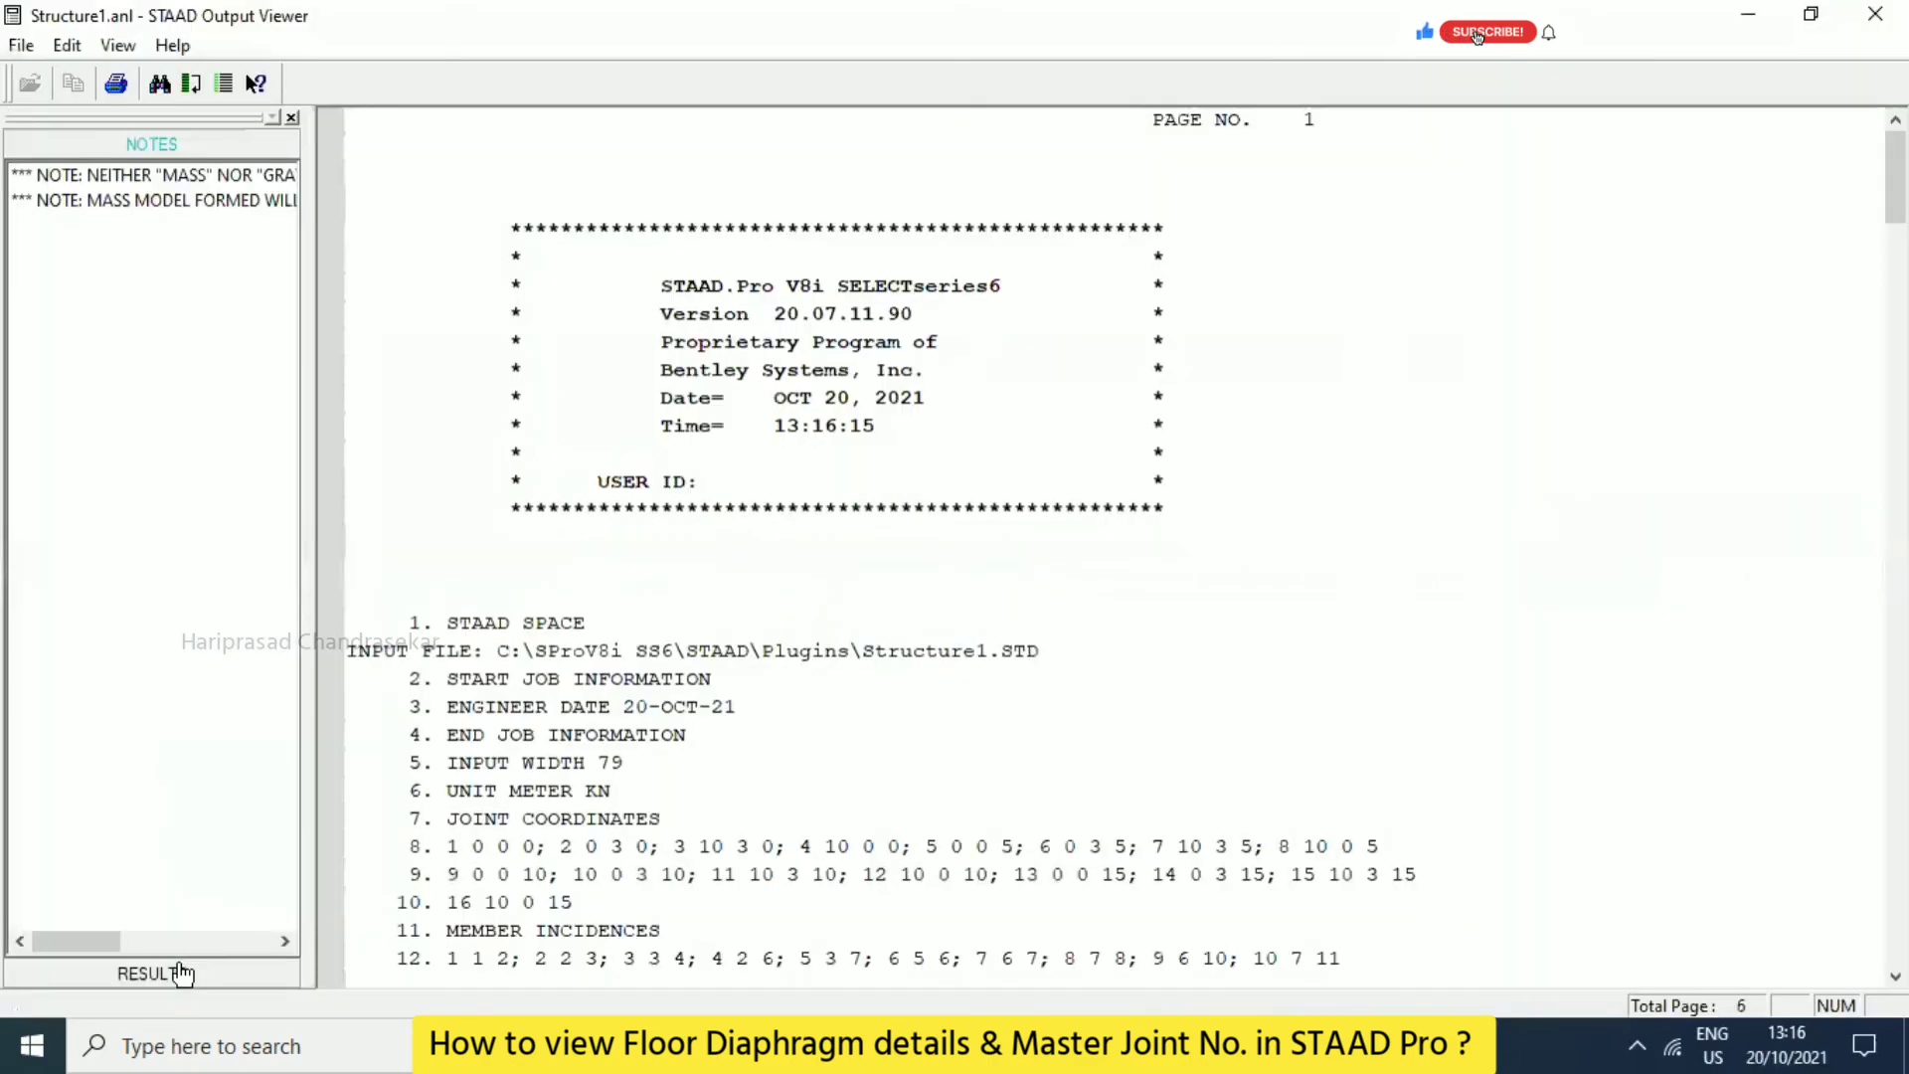
Examine the diaphragm's centre of rigidity, and its centre of mass and master joint number, in the output results.
{"action": "left_click", "coordinate": [149, 972]}
{"action": "left_click", "coordinate": [78, 282]}
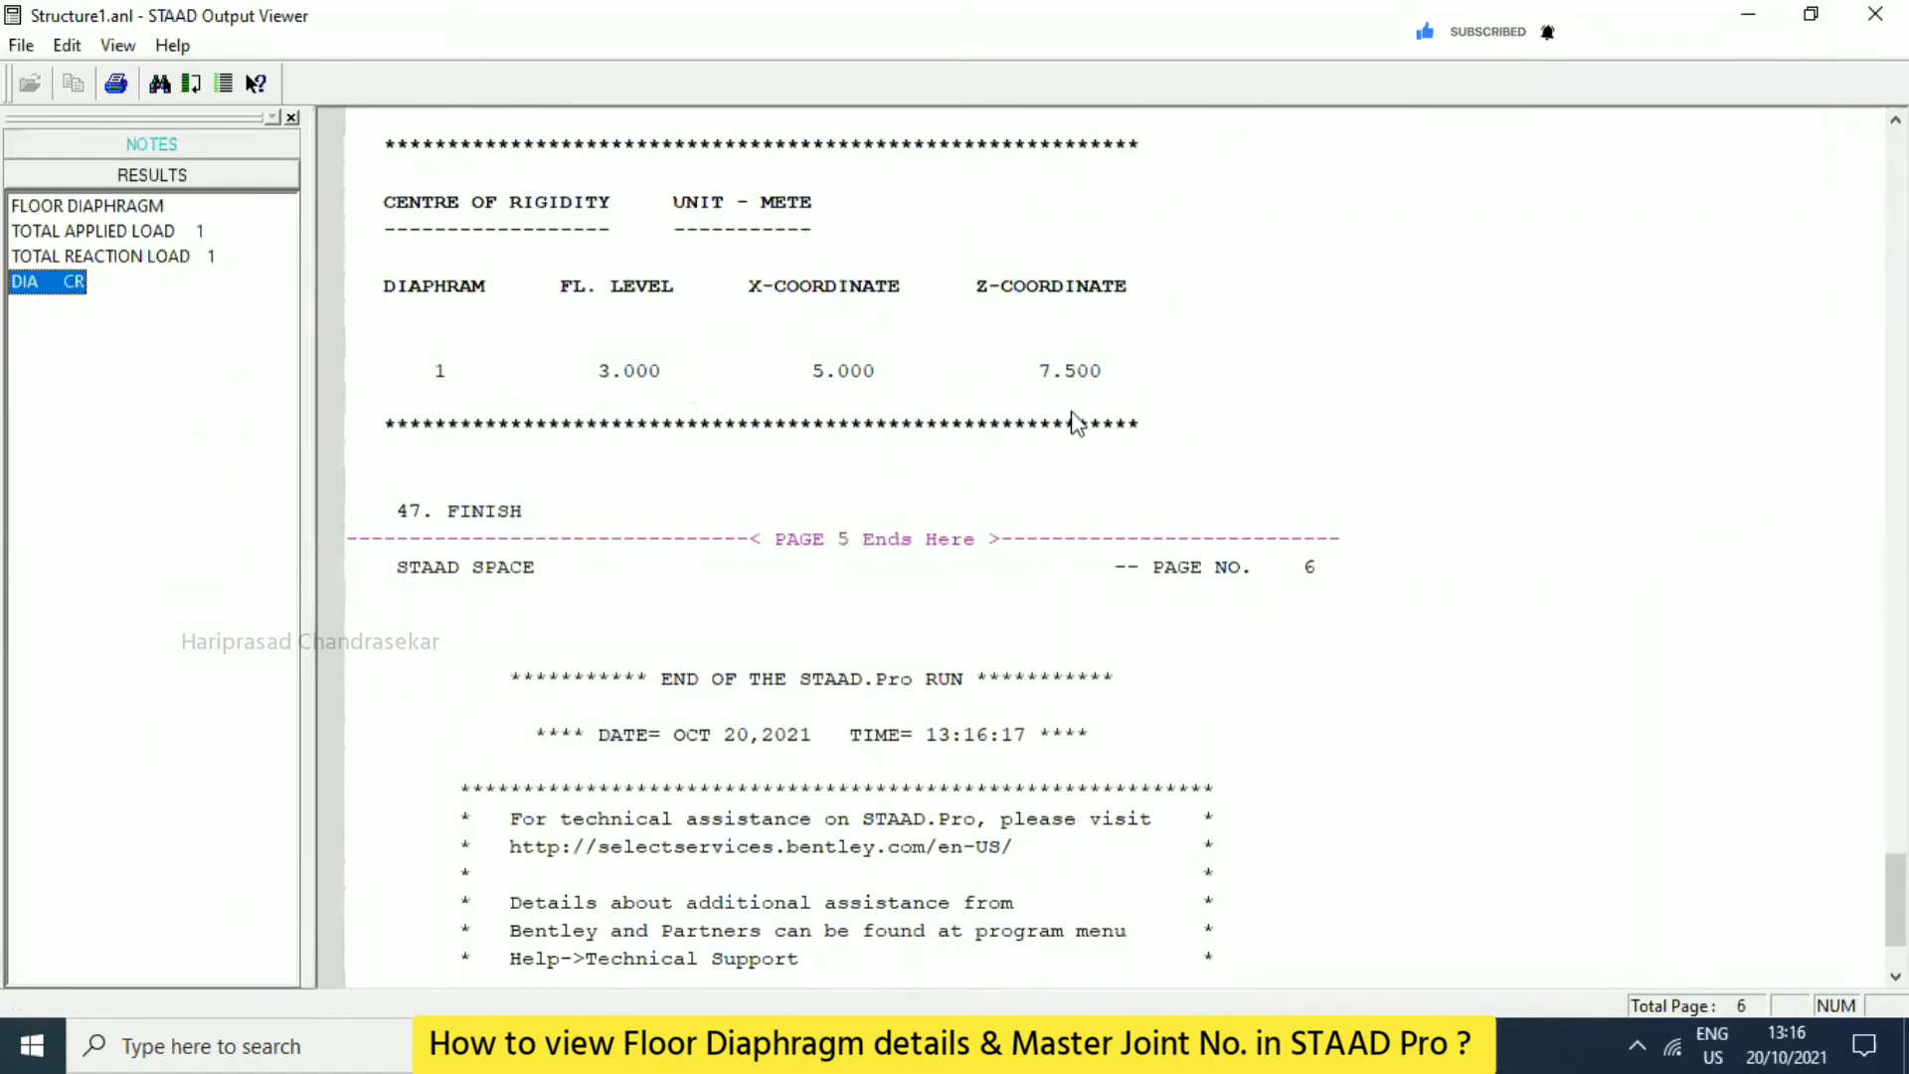
{"action": "scroll", "coordinate": [1015, 417], "scroll_direction": "up", "scroll_amount": 5}
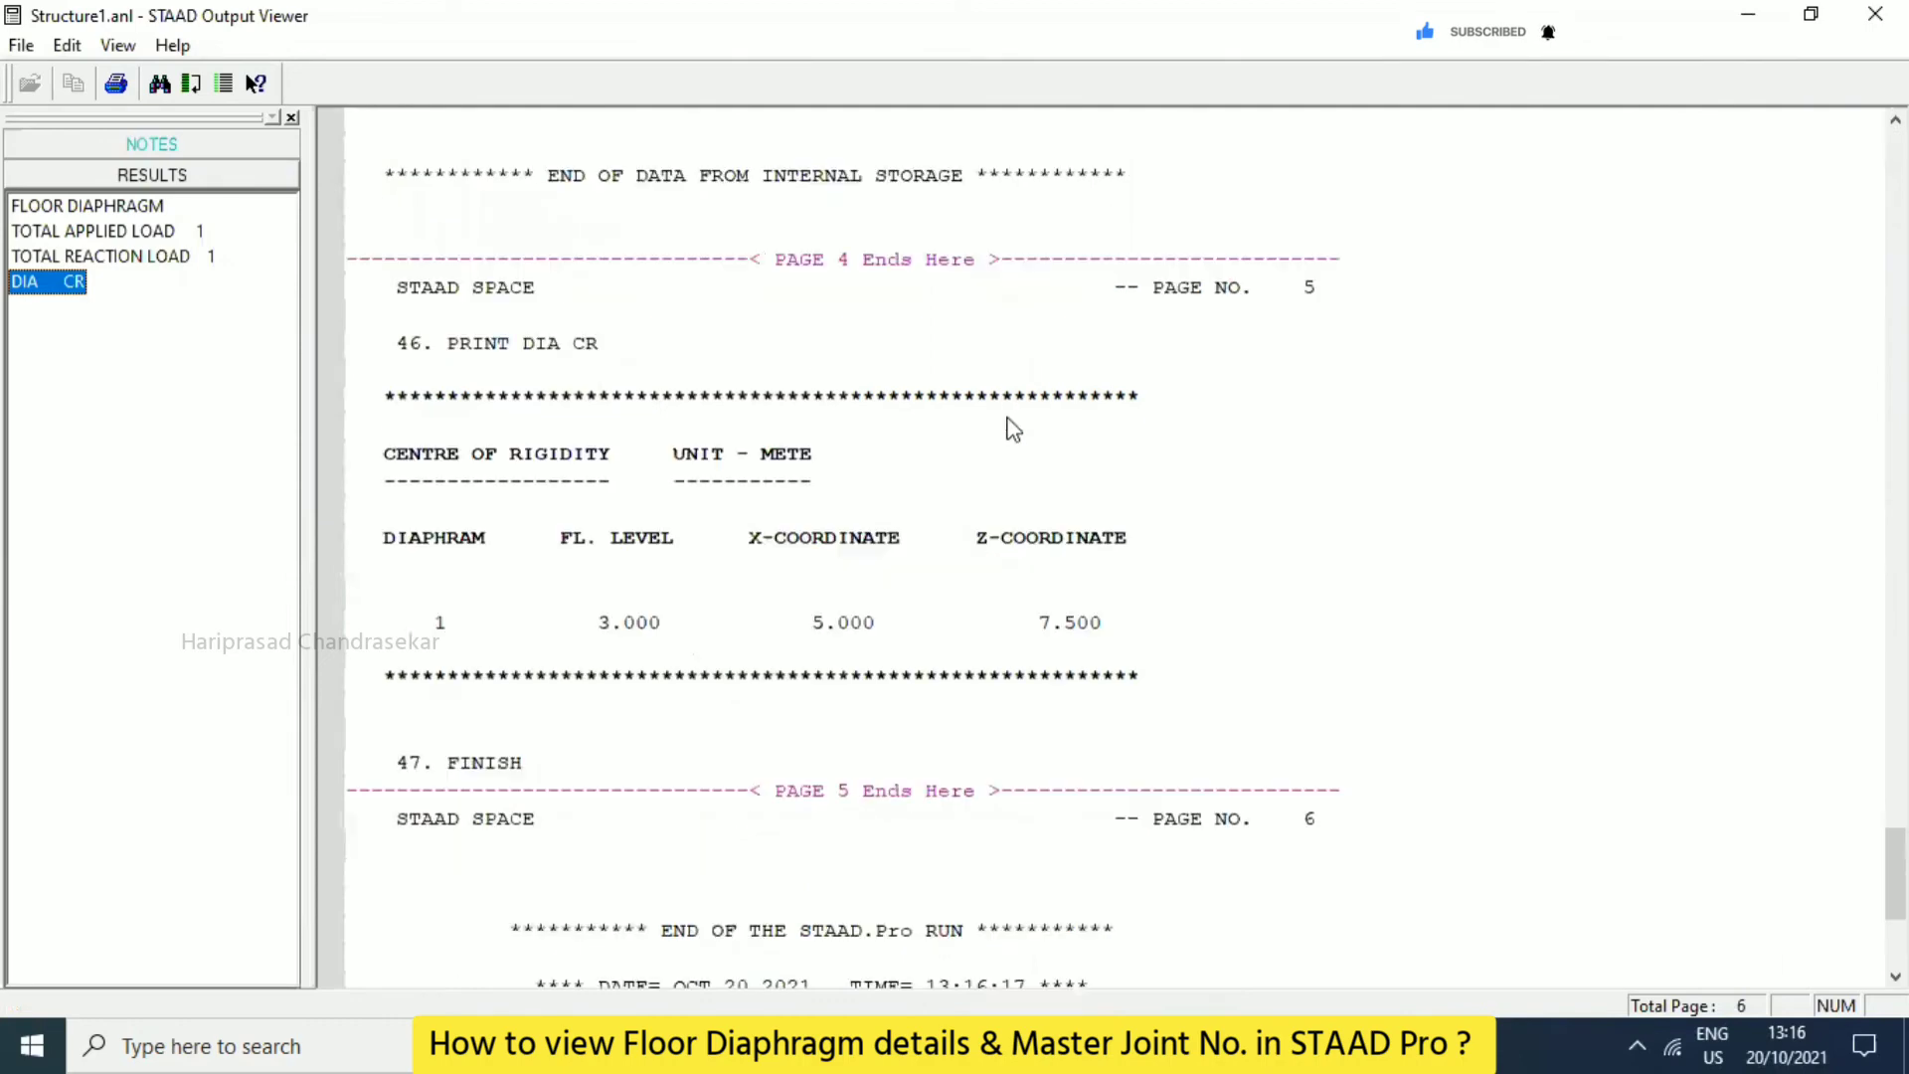
{"action": "left_click", "coordinate": [140, 206]}
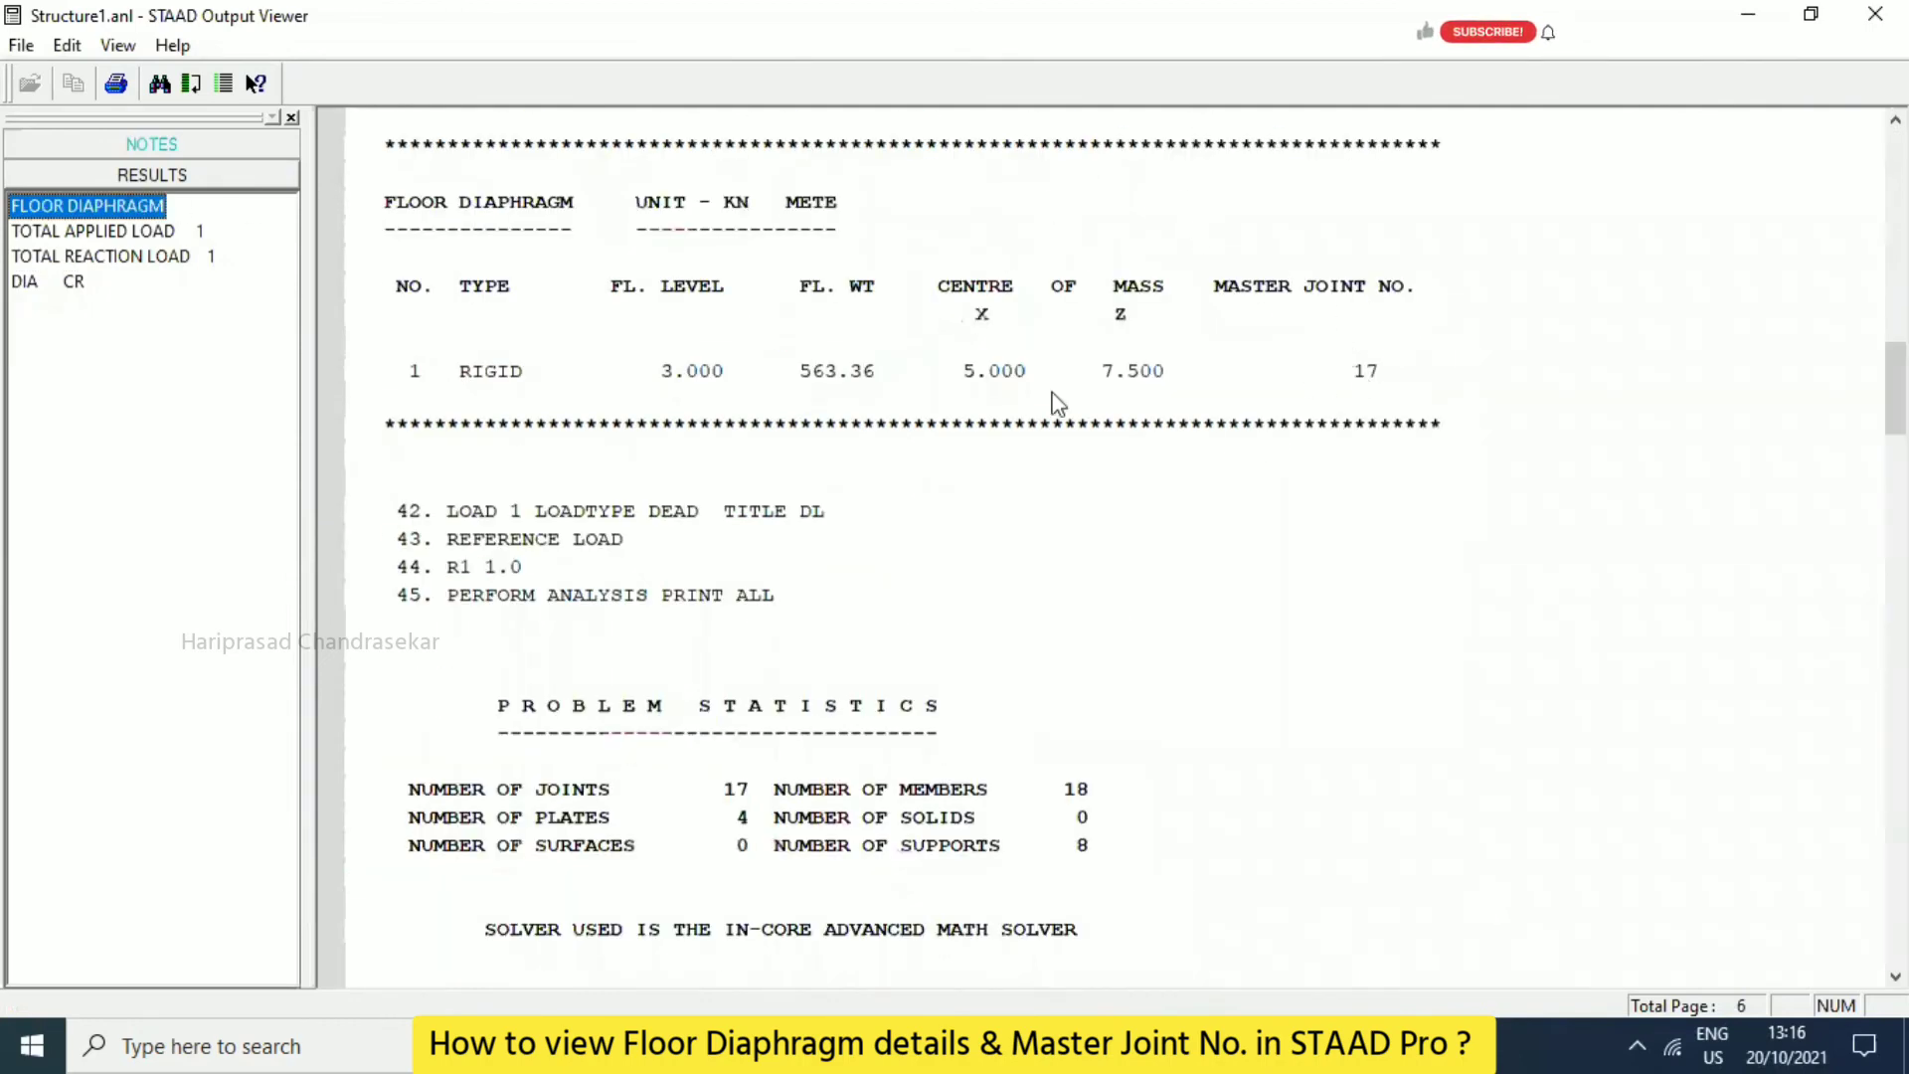